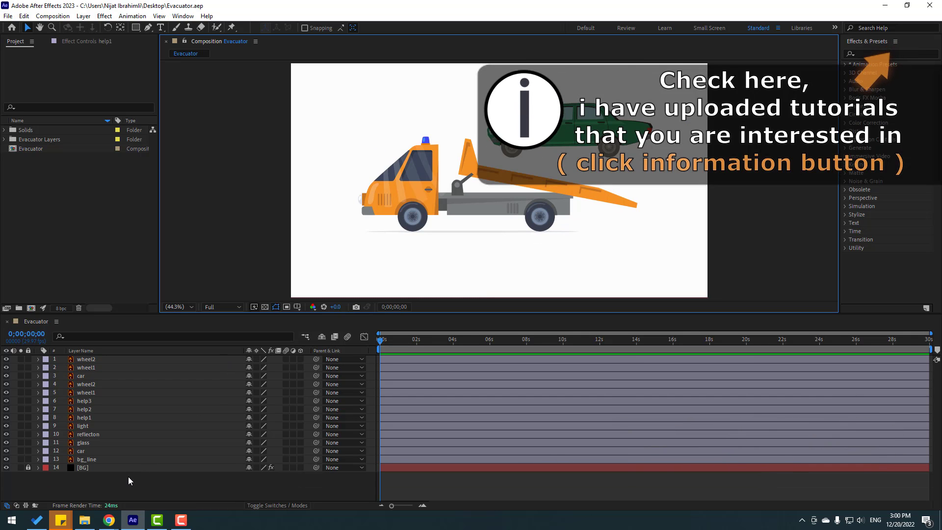
Create a null object and parent every truck and car layer, except the BG background, to it
{"action": "right_click", "coordinate": [104, 481]}
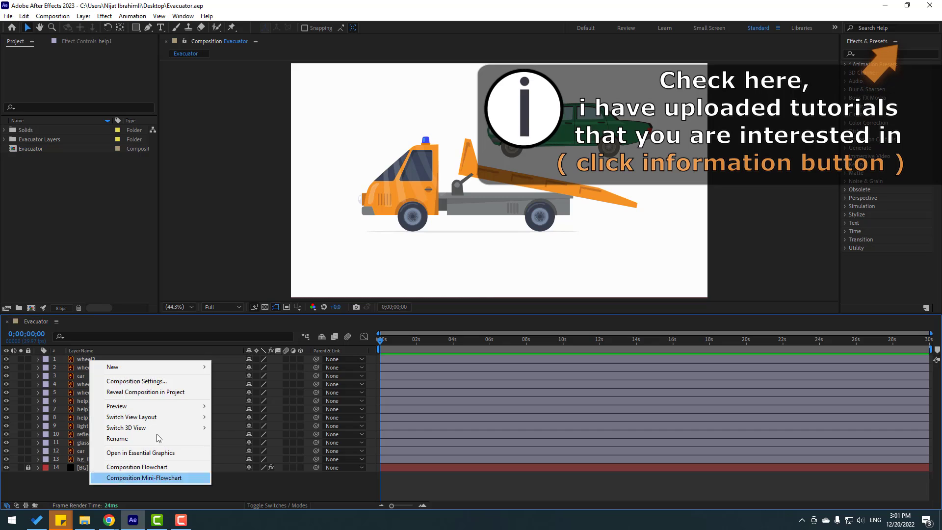
{"action": "mouse_move", "coordinate": [186, 366]}
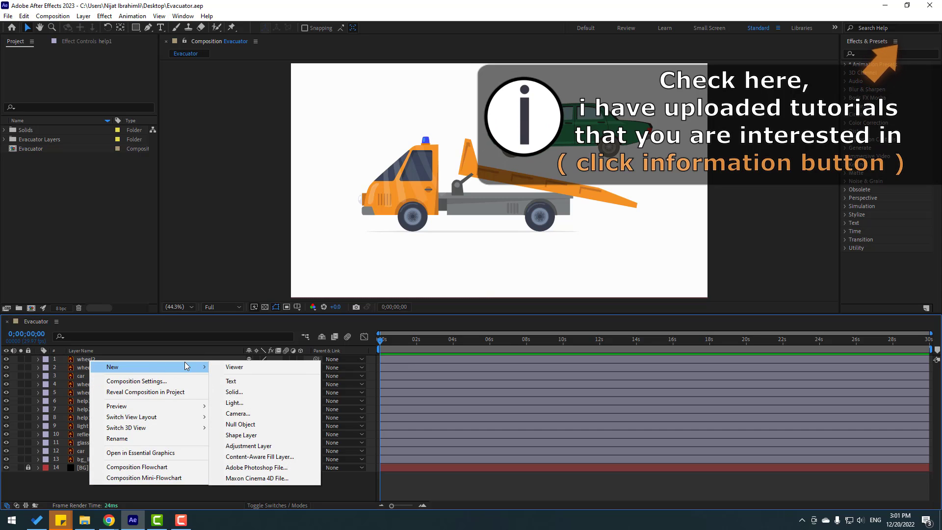
{"action": "left_click", "coordinate": [231, 424]}
{"action": "left_click", "coordinate": [86, 368]}
{"action": "left_click", "coordinate": [85, 474], "text": "shift"}
{"action": "left_click_drag", "start_coordinate": [316, 376], "coordinate": [88, 360]}
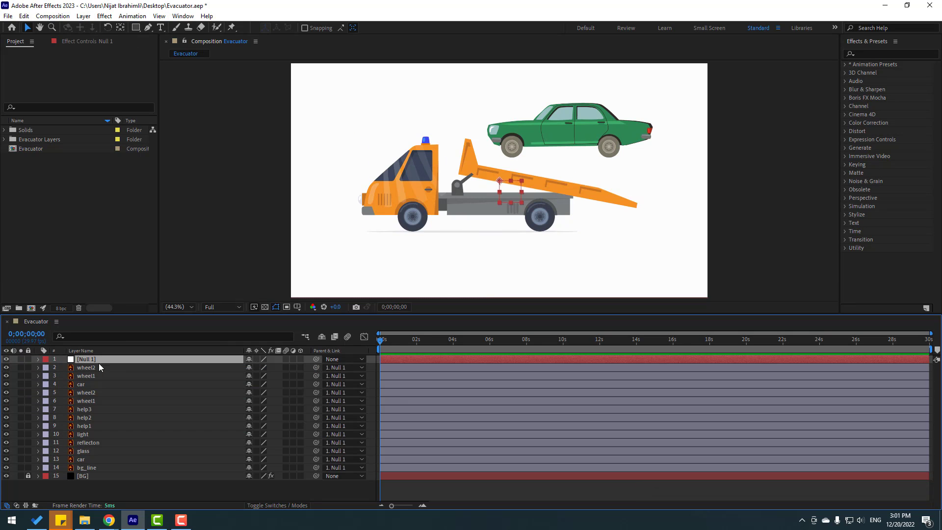
Scale the null to 80% and shift the parented artwork slightly down in the frame
{"action": "key", "text": "s"}
{"action": "left_click_drag", "start_coordinate": [262, 372], "coordinate": [252, 372]}
{"action": "left_click_drag", "start_coordinate": [512, 183], "coordinate": [504, 201]}
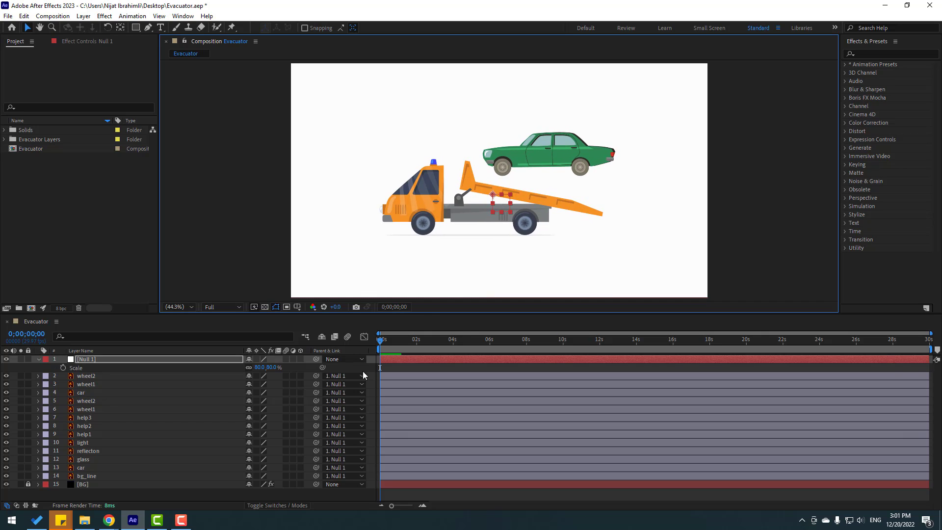
Delete the null object
{"action": "left_click", "coordinate": [94, 361]}
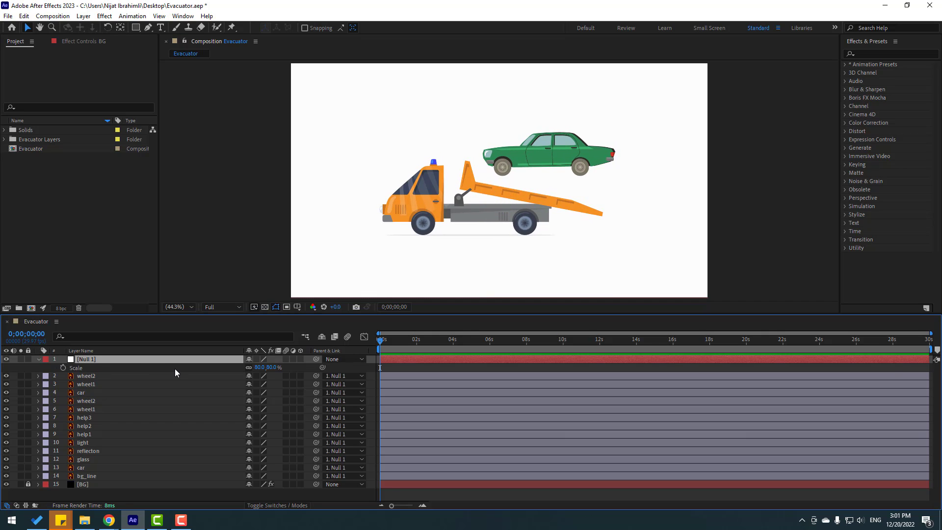
{"action": "key", "text": "Delete"}
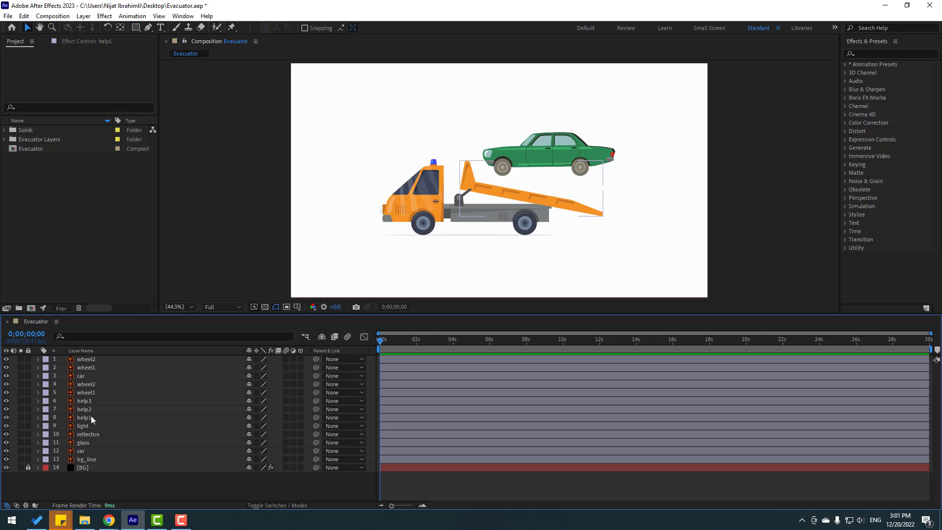
Move the help1 ramp layer's anchor point down to the ramp's lower edge, above the rear wheel
{"action": "left_click", "coordinate": [93, 419]}
{"action": "scroll", "coordinate": [572, 208], "scroll_direction": "up", "scroll_amount": 3}
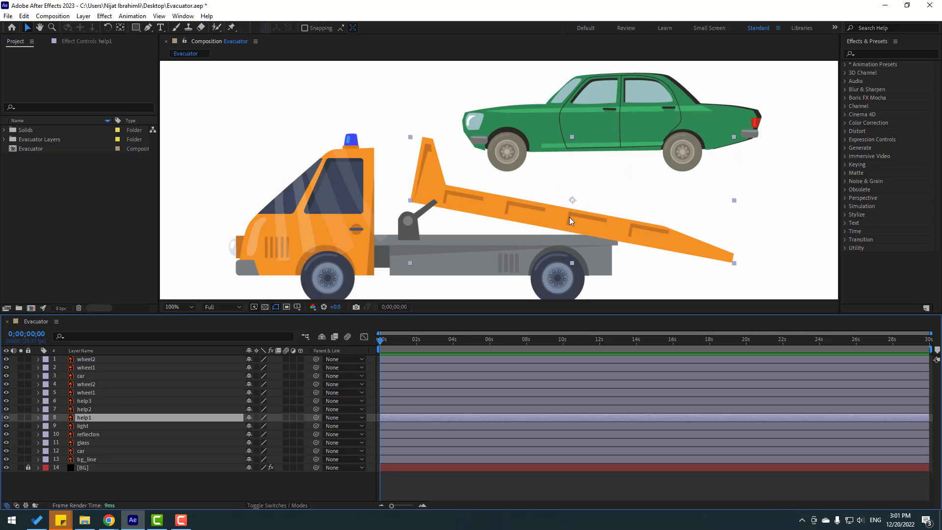
{"action": "left_click", "coordinate": [121, 28]}
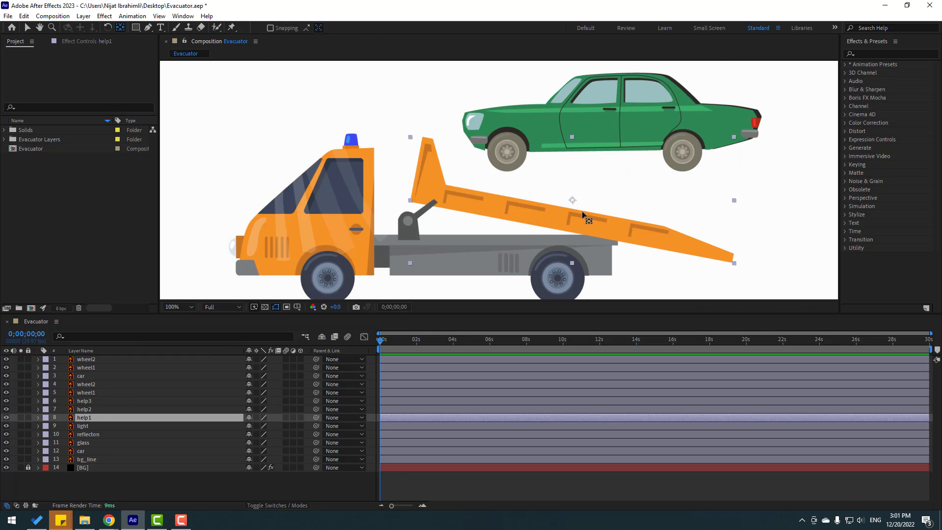
{"action": "left_click_drag", "start_coordinate": [572, 200], "coordinate": [566, 221]}
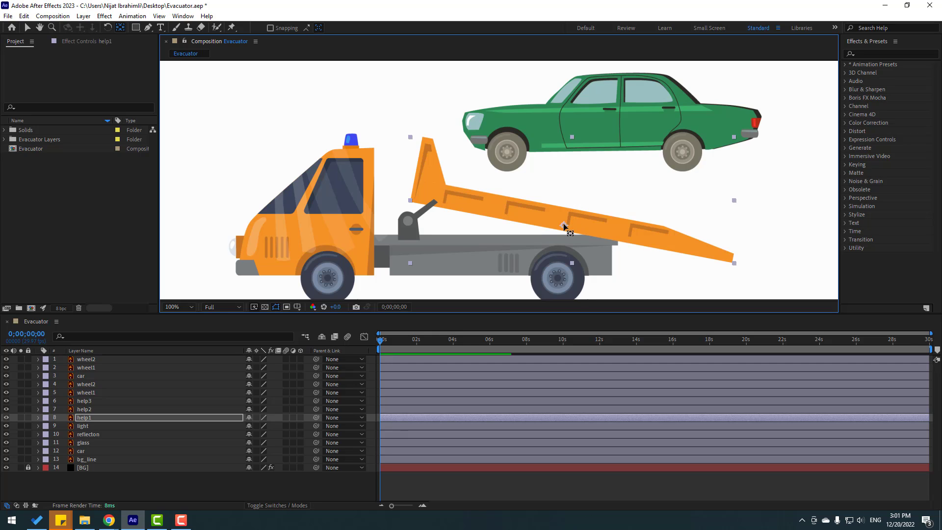
{"action": "left_click", "coordinate": [27, 30]}
Separate the help1 layer's Position into X and Y dimensions
{"action": "key", "text": "p"}
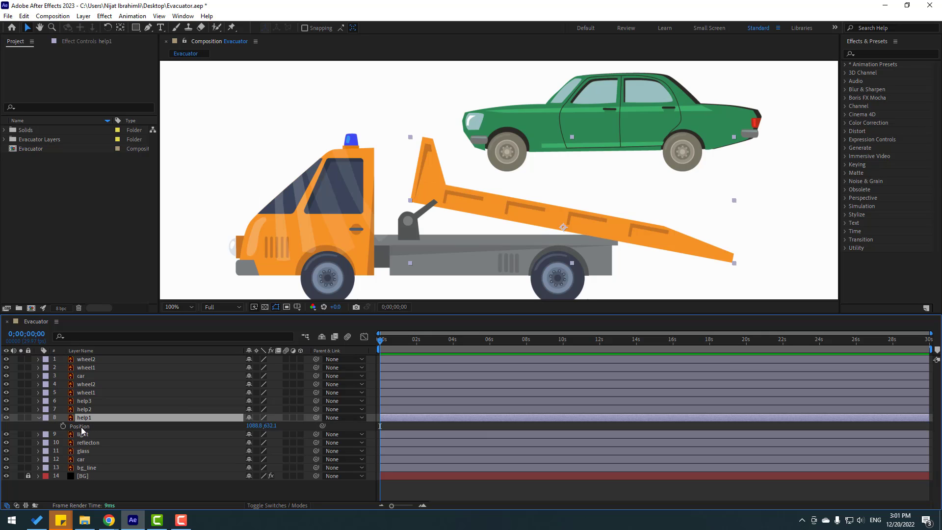
{"action": "left_click", "coordinate": [81, 427]}
{"action": "right_click", "coordinate": [81, 431]}
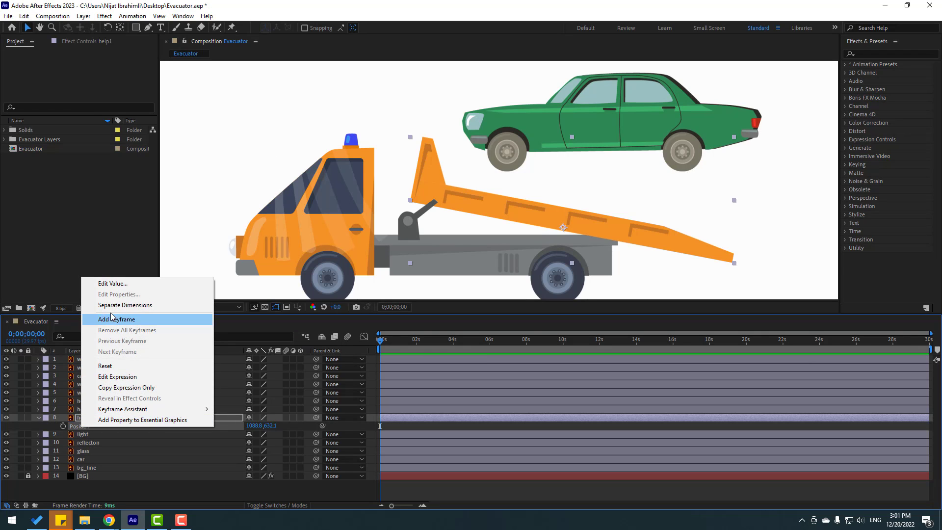
{"action": "left_click", "coordinate": [138, 309]}
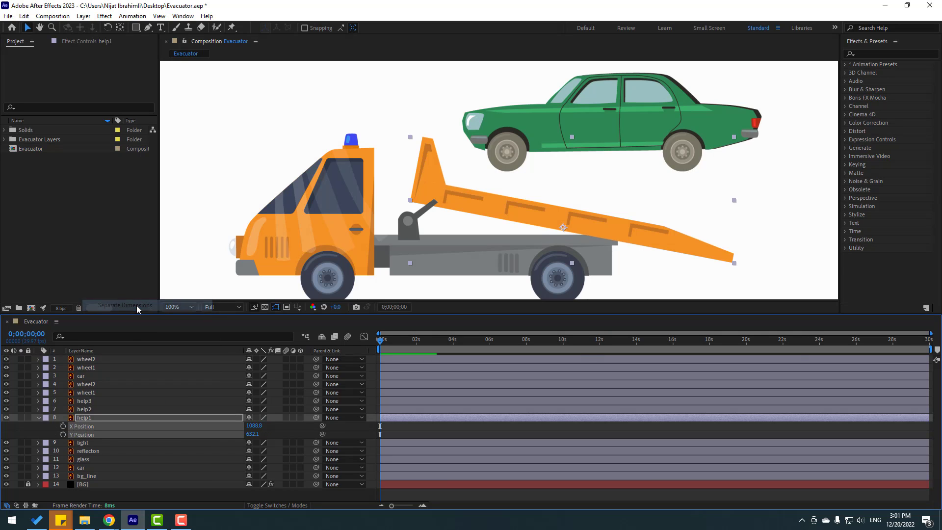
{"action": "left_click", "coordinate": [43, 435]}
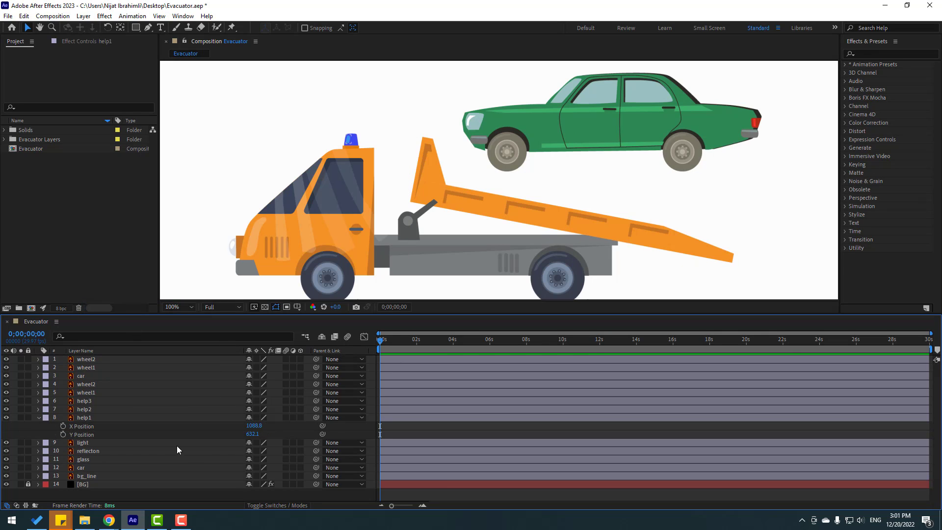
Add X and Y Position keyframes to help1 and move both to 0;00;06;01, with the playhead at that time
{"action": "left_click", "coordinate": [63, 426]}
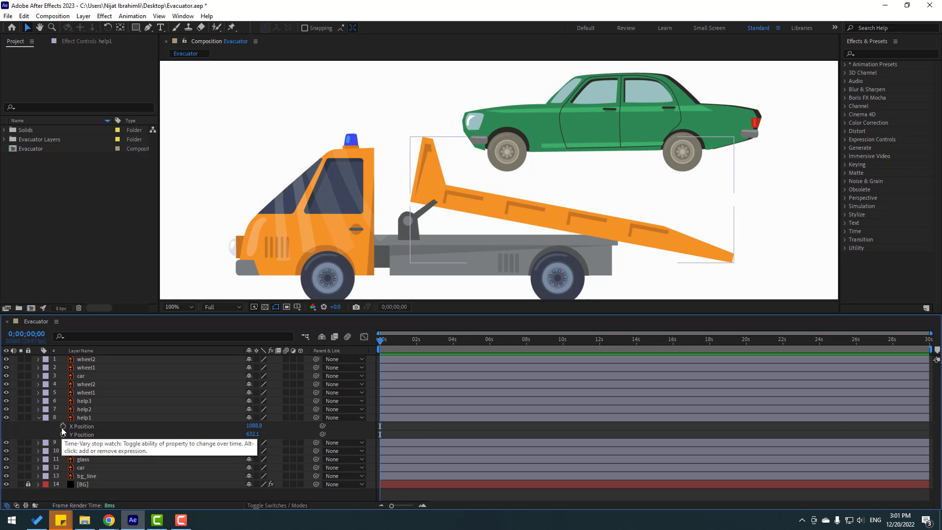
{"action": "left_click", "coordinate": [63, 435]}
{"action": "left_click", "coordinate": [281, 438]}
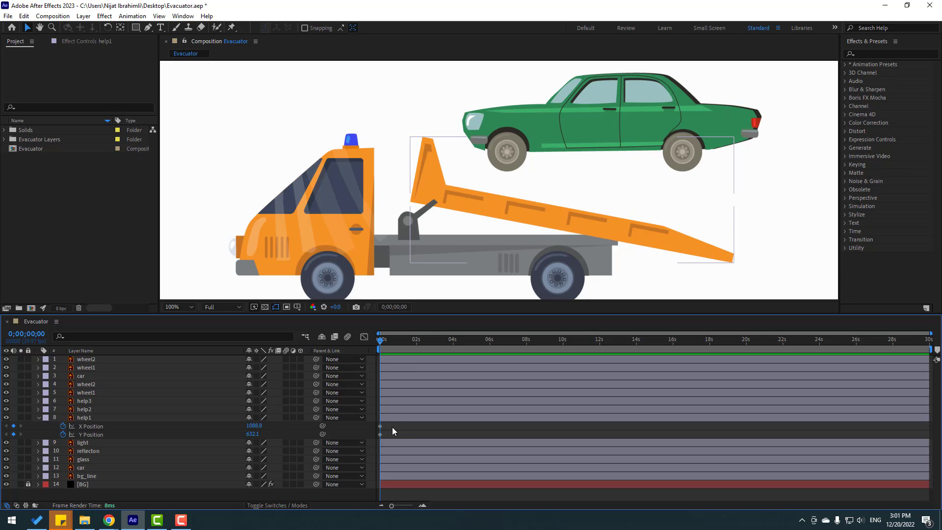
{"action": "left_click_drag", "start_coordinate": [378, 439], "coordinate": [455, 435]}
{"action": "left_click", "coordinate": [474, 345]}
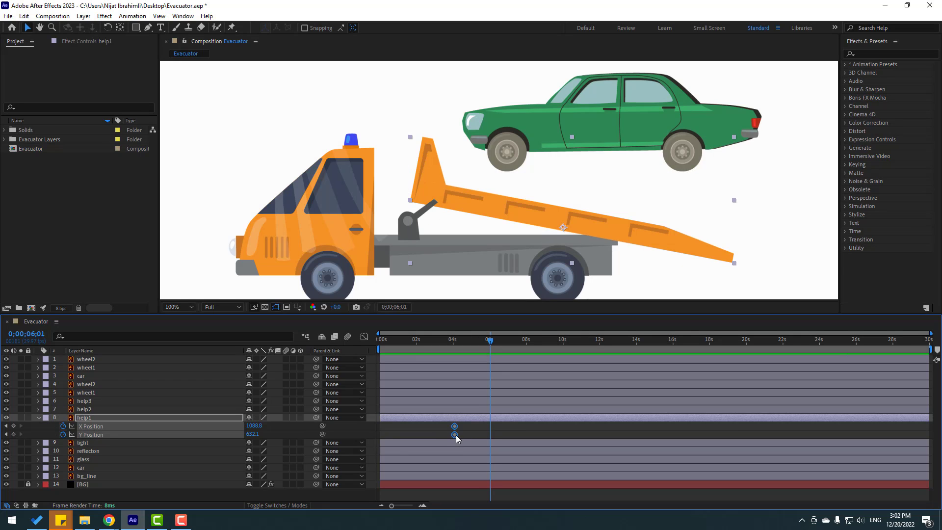
{"action": "left_click_drag", "start_coordinate": [456, 435], "coordinate": [491, 435]}
{"action": "left_click", "coordinate": [514, 435]}
At 0;00;06;01, slide the ramp backward to X 1263.8, Y 656.1 and keyframe its Rotation at 6°
{"action": "left_click_drag", "start_coordinate": [252, 430], "coordinate": [331, 436]}
{"action": "left_click_drag", "start_coordinate": [256, 435], "coordinate": [265, 433]}
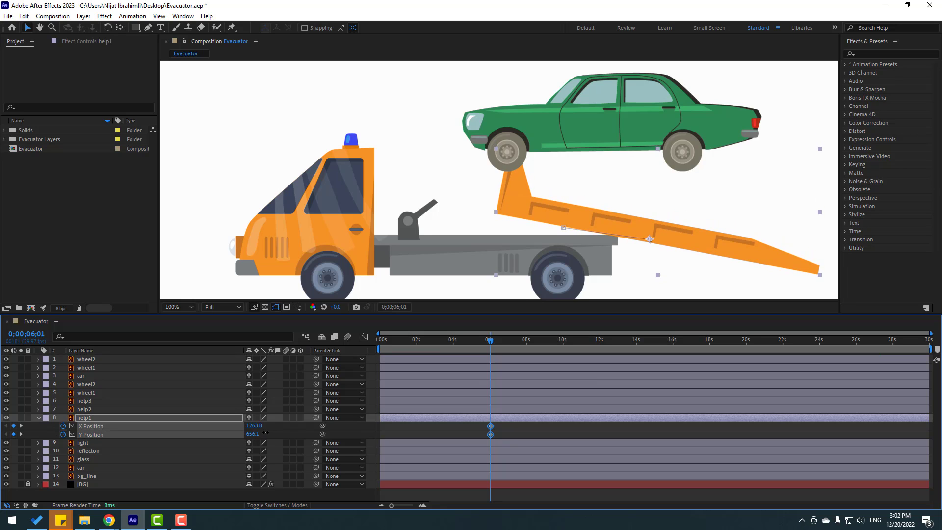
{"action": "scroll", "coordinate": [476, 278], "scroll_direction": "right", "scroll_amount": 2}
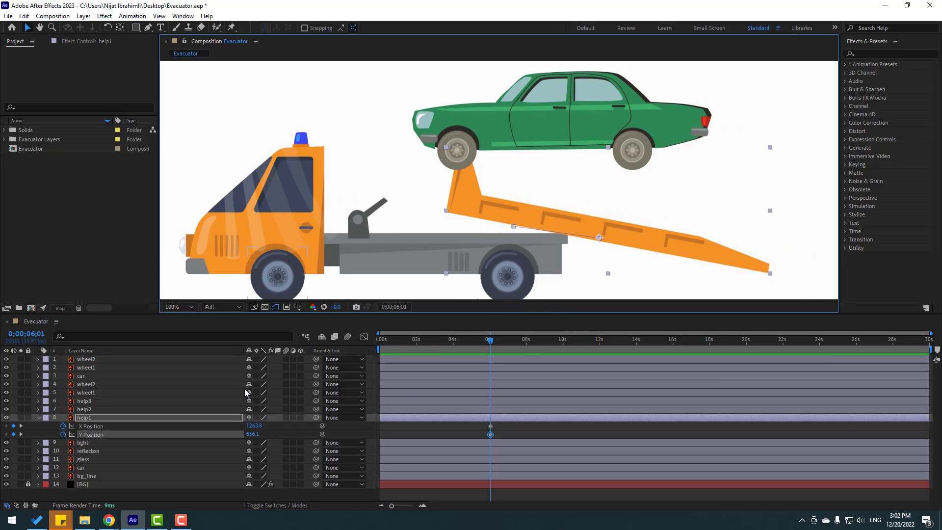
{"action": "key", "text": "shift+r"}
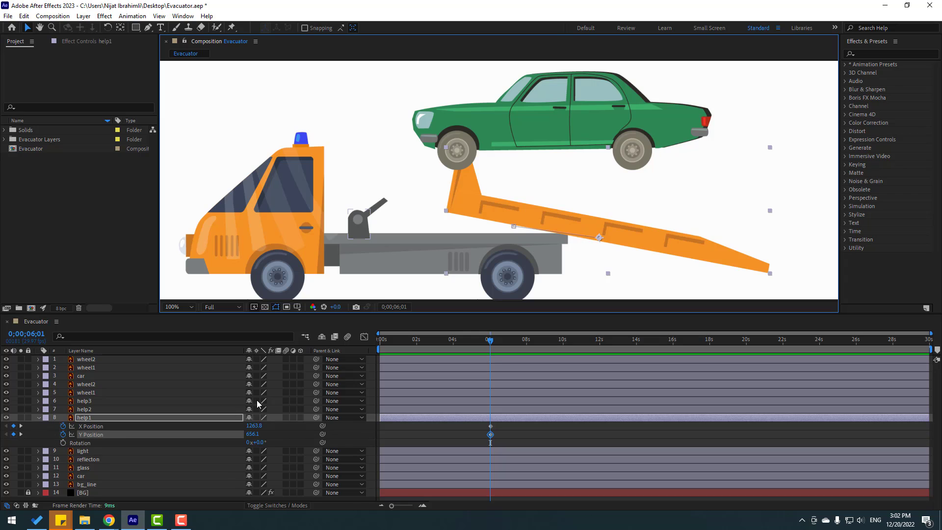
{"action": "left_click", "coordinate": [63, 442]}
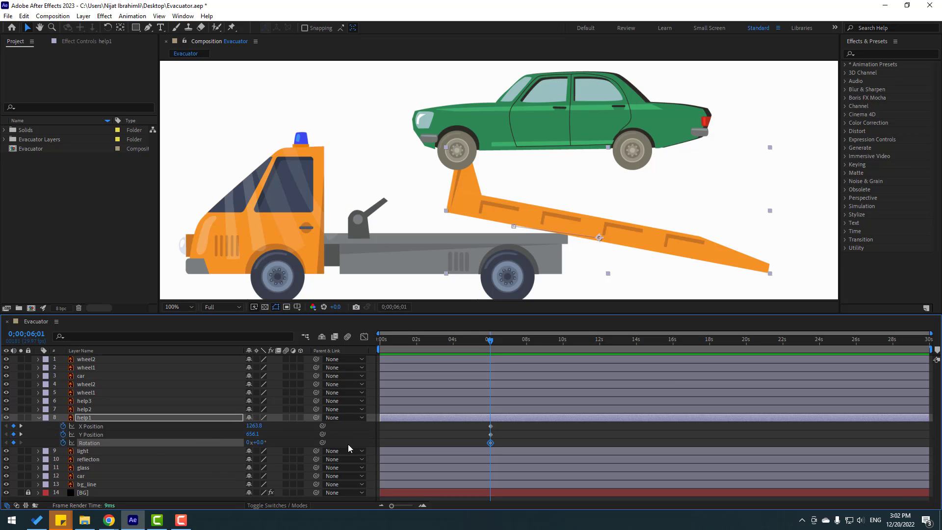
{"action": "mouse_move", "coordinate": [260, 447]}
{"action": "left_mouse_down"}
{"action": "mouse_move", "coordinate": [270, 425]}
{"action": "mouse_move", "coordinate": [283, 426]}
{"action": "mouse_move", "coordinate": [262, 434]}
{"action": "left_mouse_up"}
Slide the tilted ramp further off the truck bed, to X Position 1352.8 and Y Position 688.1
{"action": "left_click", "coordinate": [405, 434]}
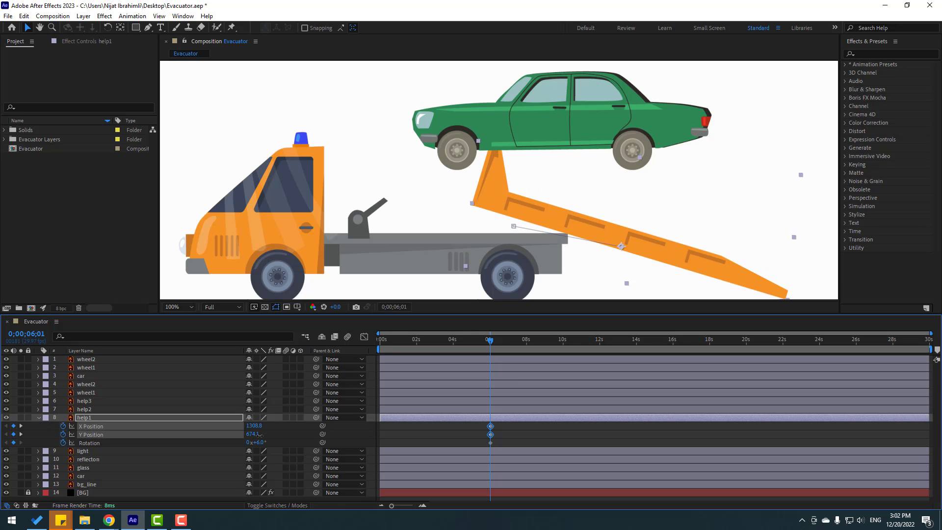
{"action": "scroll", "coordinate": [553, 291], "scroll_direction": "down", "scroll_amount": 2}
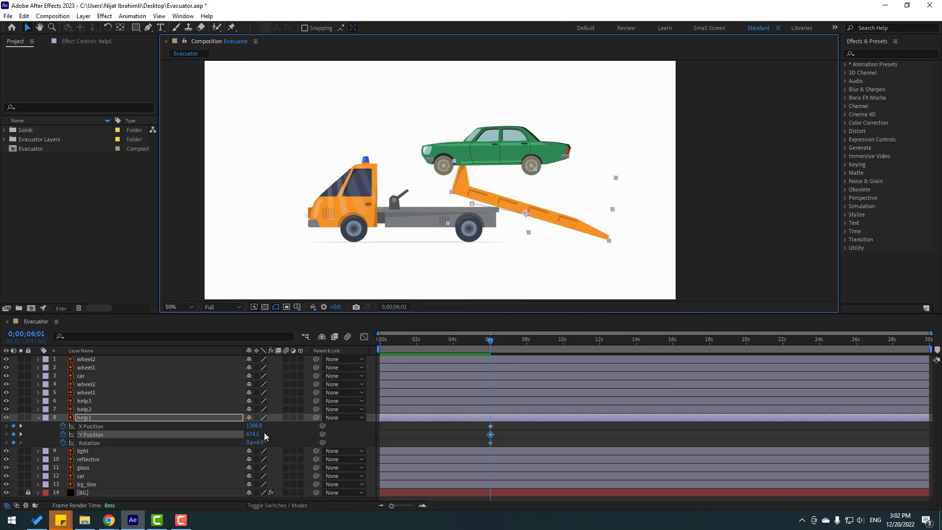
{"action": "mouse_move", "coordinate": [252, 435]}
{"action": "left_mouse_down"}
{"action": "mouse_move", "coordinate": [264, 426]}
{"action": "mouse_move", "coordinate": [252, 433]}
{"action": "mouse_move", "coordinate": [260, 434]}
{"action": "left_mouse_up"}
{"action": "left_click", "coordinate": [489, 435]}
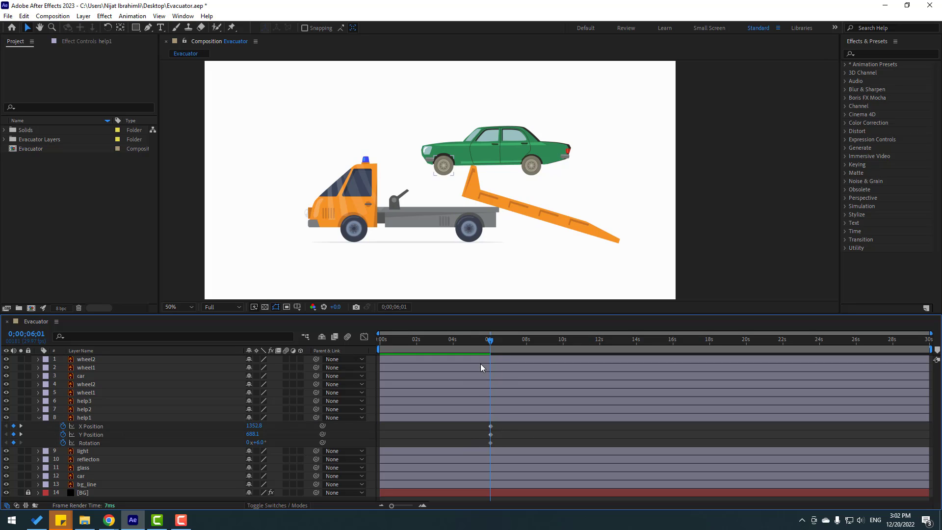
At the start of the timeline, keyframe the ramp flat on the truck bed at X 1024.8, Y 642.1 and Rotation -11°
{"action": "key", "text": "Home"}
{"action": "key", "text": "slash"}
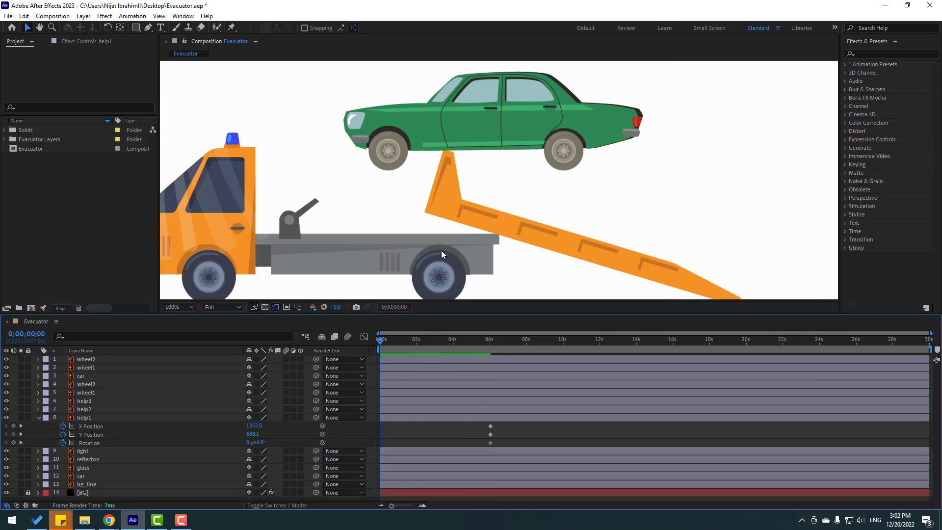
{"action": "left_click_drag", "start_coordinate": [257, 430], "coordinate": [201, 460]}
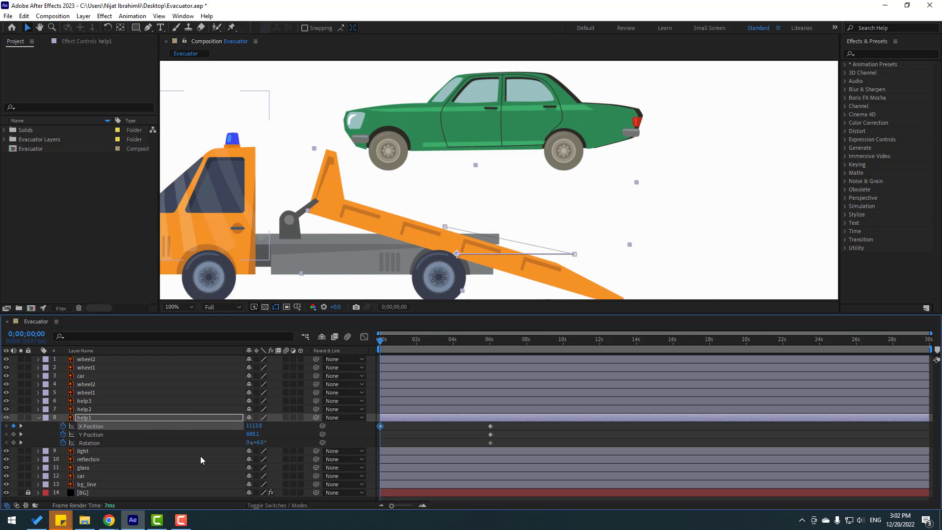
{"action": "left_click_drag", "start_coordinate": [250, 434], "coordinate": [216, 426]}
{"action": "key", "text": "ctrl+z"}
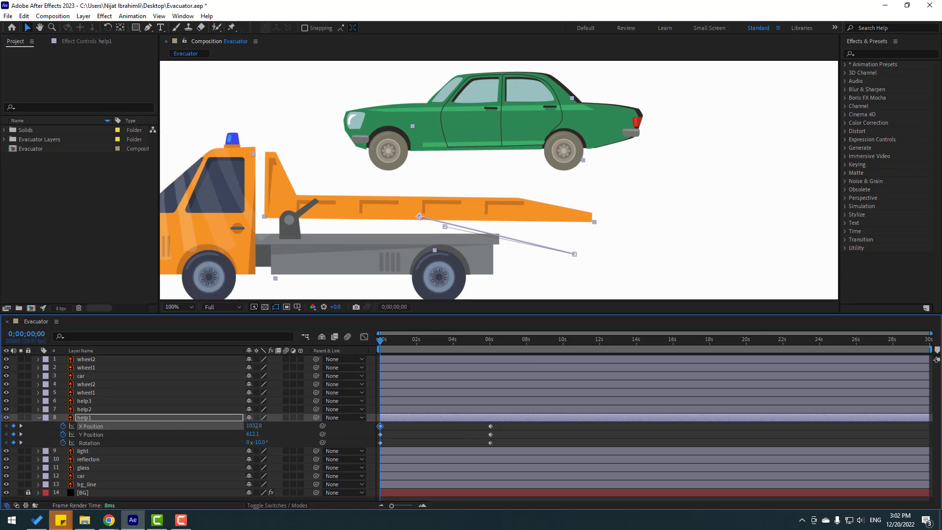
{"action": "left_click_drag", "start_coordinate": [252, 434], "coordinate": [266, 434]}
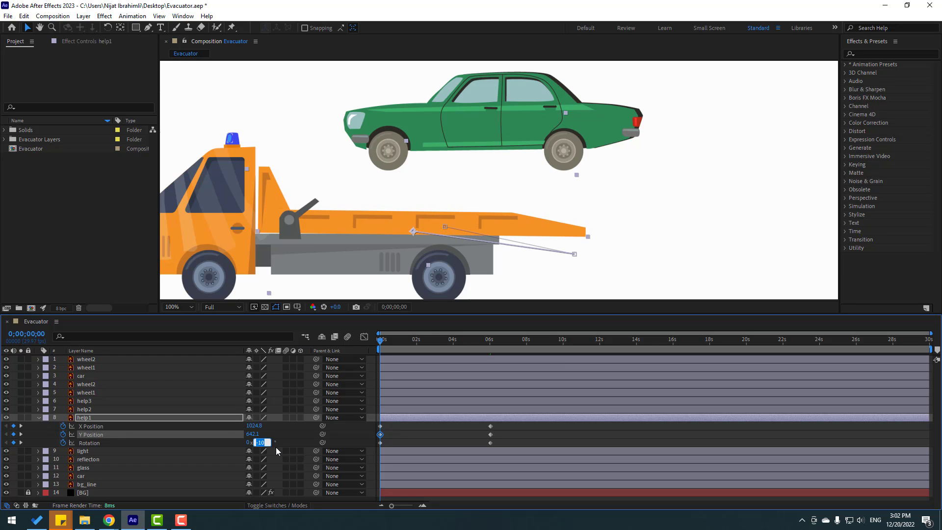
{"action": "type", "text": "-11"}
{"action": "key", "text": "Return"}
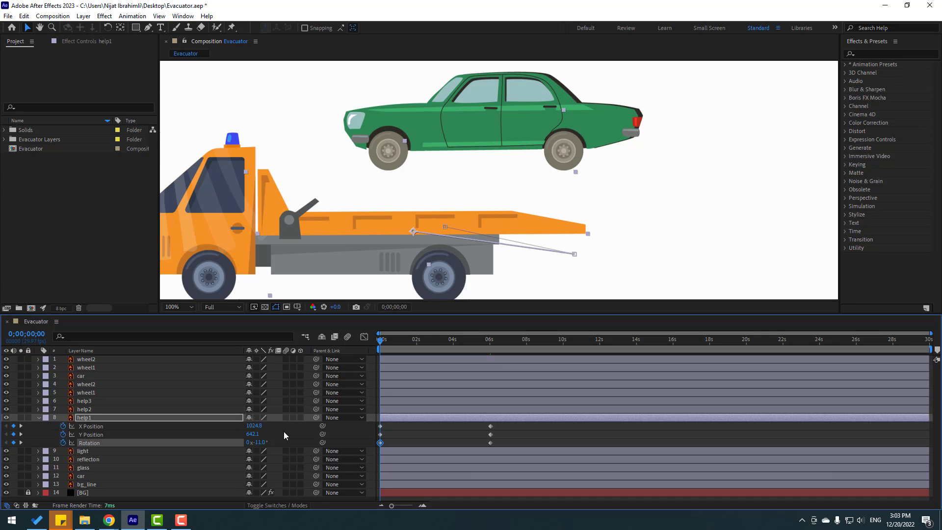
{"action": "left_click", "coordinate": [283, 432]}
Preview the ramp motion and time-reverse all of help1's X Position, Y Position and Rotation keyframes
{"action": "key", "text": "space"}
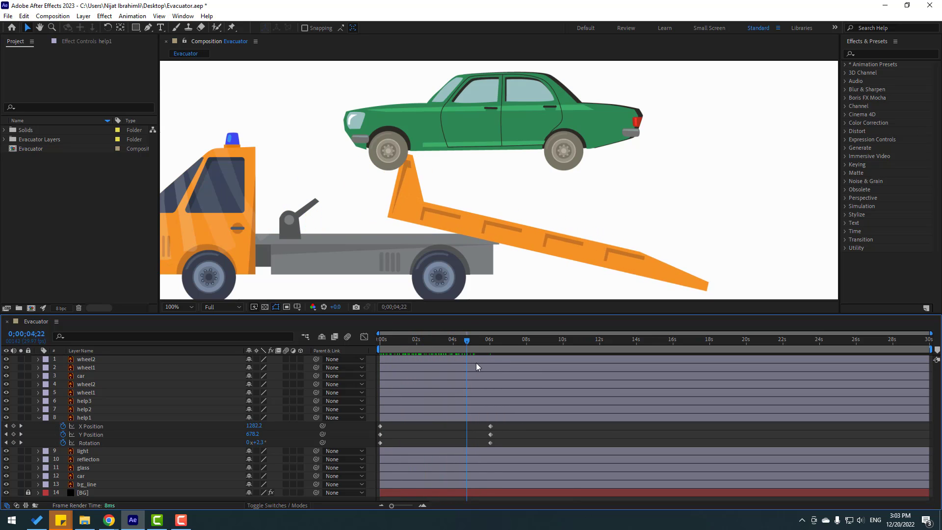
{"action": "key", "text": "space"}
{"action": "left_click_drag", "start_coordinate": [513, 424], "coordinate": [377, 446]}
{"action": "right_click", "coordinate": [381, 445]}
{"action": "mouse_move", "coordinate": [417, 435]}
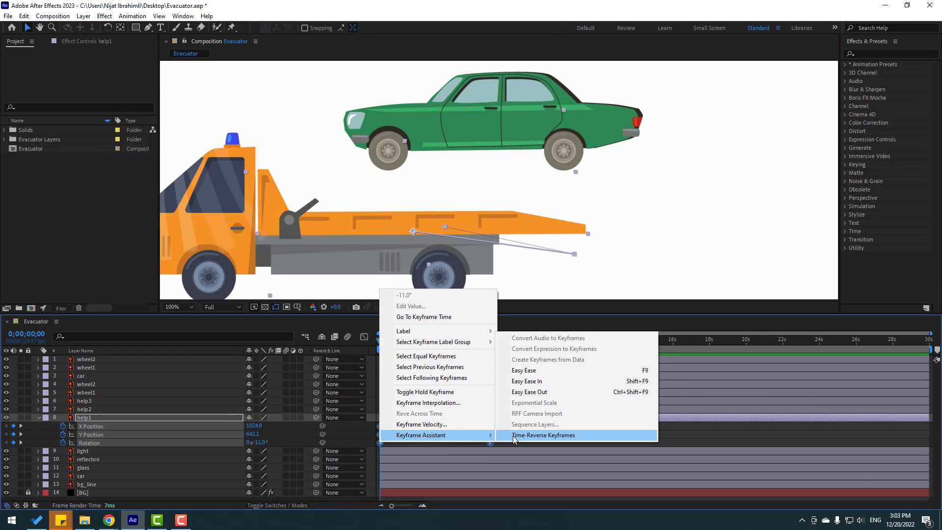
{"action": "left_click", "coordinate": [570, 437]}
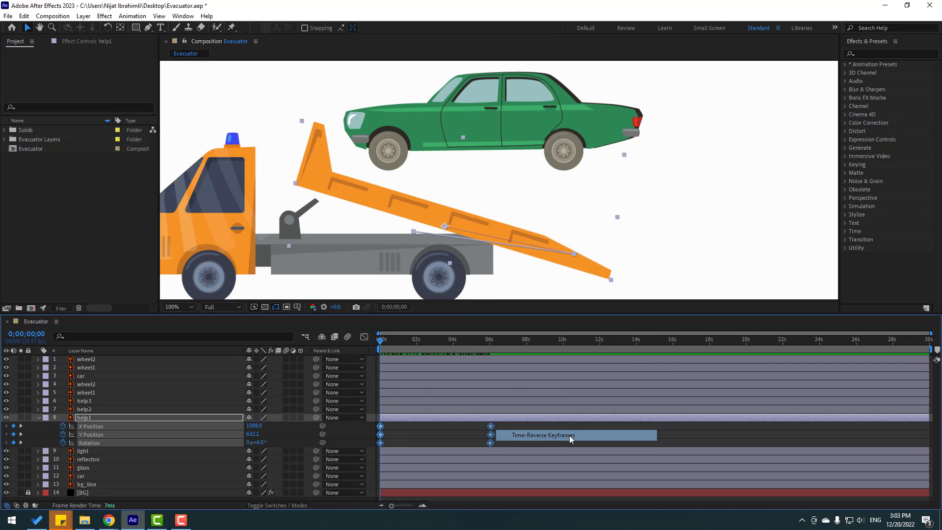
{"action": "left_click", "coordinate": [538, 435]}
Play back the reversed ramp animation to check its motion against the truck bed
{"action": "key", "text": "space"}
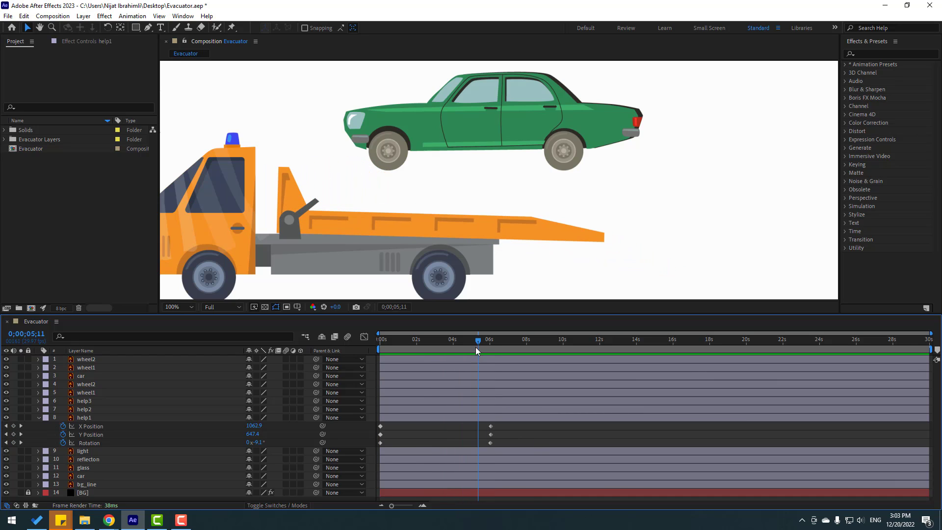
{"action": "key", "text": "space"}
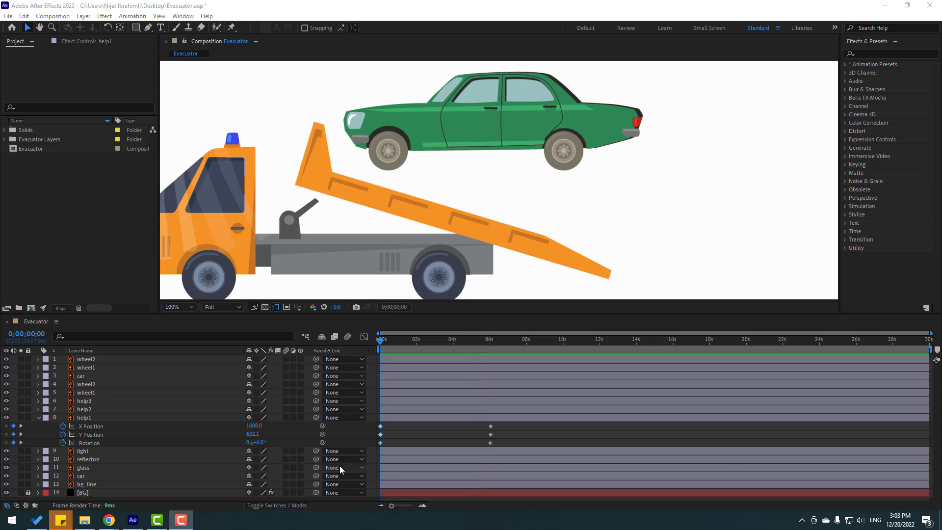
{"action": "left_click", "coordinate": [397, 442]}
Add a Y Position keyframe at 0;00;03;00 that raises the ramp slightly, and play the animation from the start
{"action": "left_click_drag", "start_coordinate": [390, 338], "coordinate": [435, 346]}
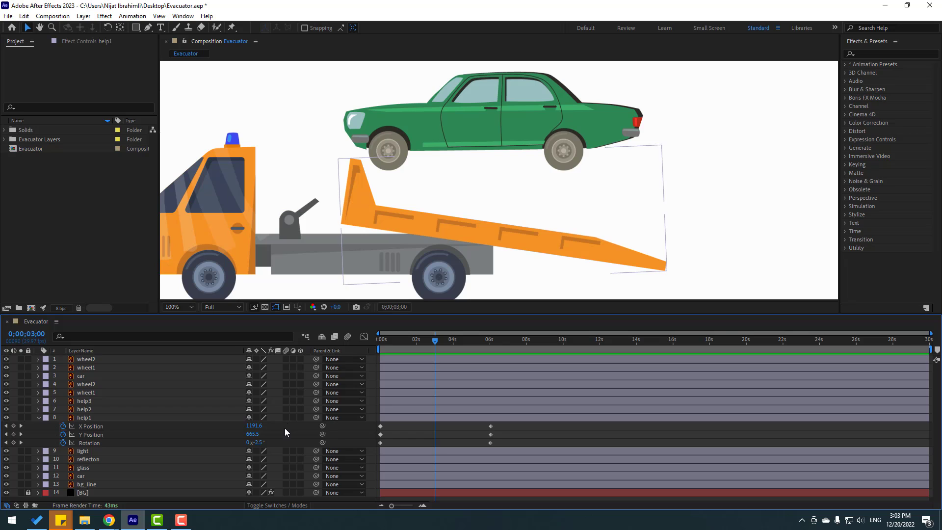
{"action": "left_click_drag", "start_coordinate": [255, 438], "coordinate": [243, 435]}
{"action": "left_click", "coordinate": [396, 417]}
{"action": "left_click_drag", "start_coordinate": [434, 346], "coordinate": [358, 353]}
{"action": "key", "text": "space"}
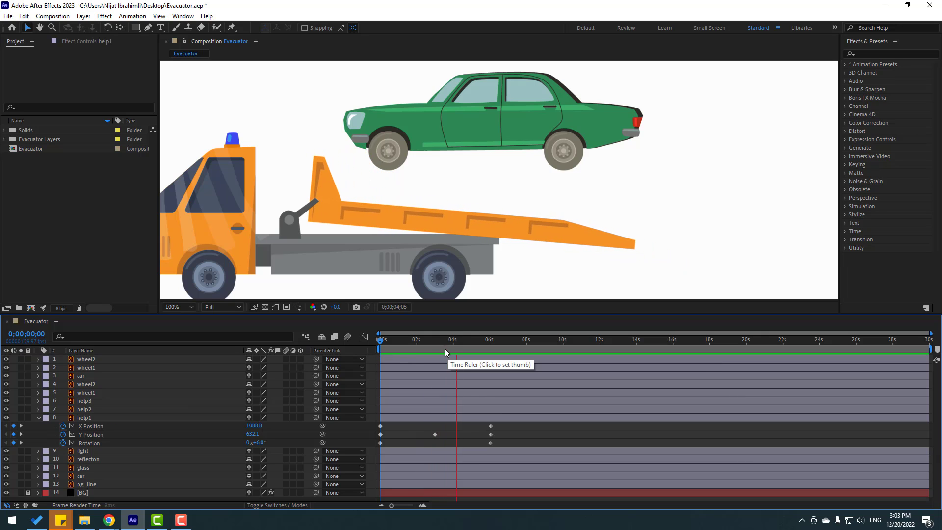
At the ramp's end keyframes near six seconds, move the green car and its two wheels onto the flat truck bed
{"action": "key", "text": "space"}
{"action": "left_click", "coordinate": [490, 341]}
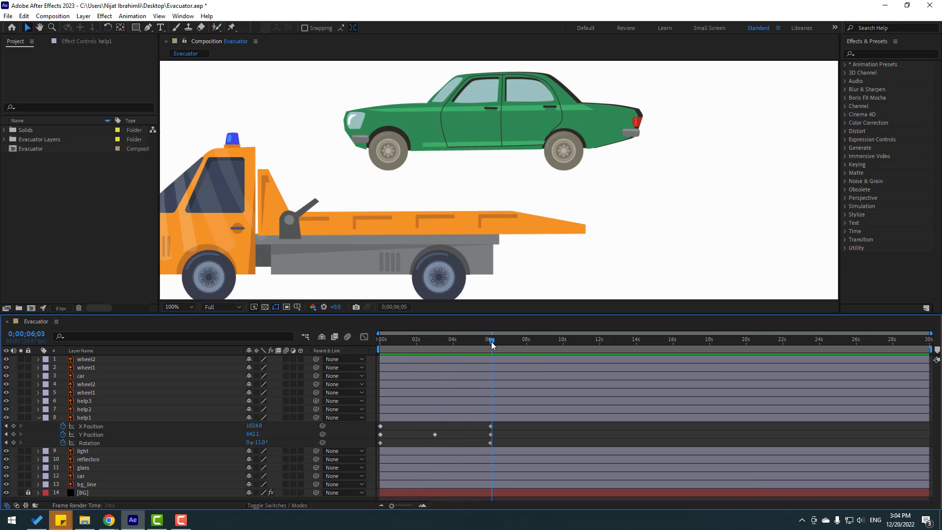
{"action": "left_click", "coordinate": [562, 157]}
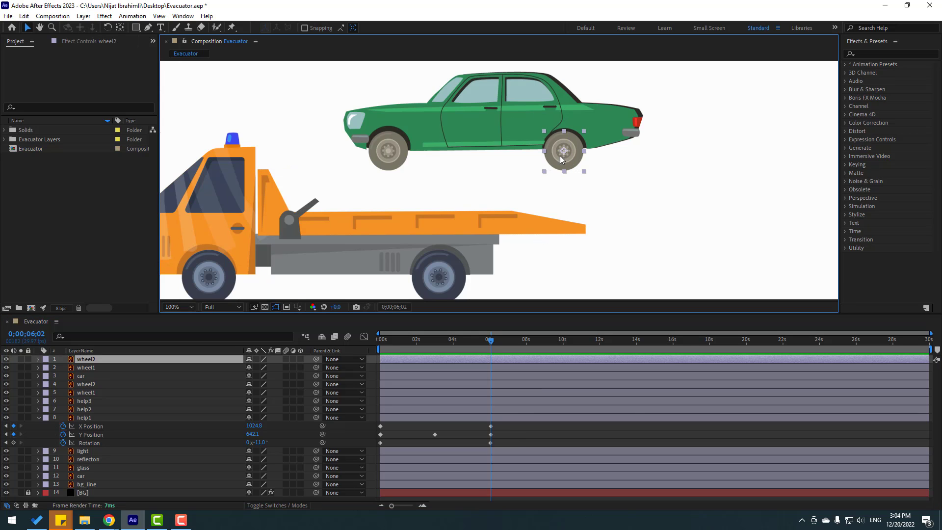
{"action": "left_click", "coordinate": [386, 160], "text": "shift"}
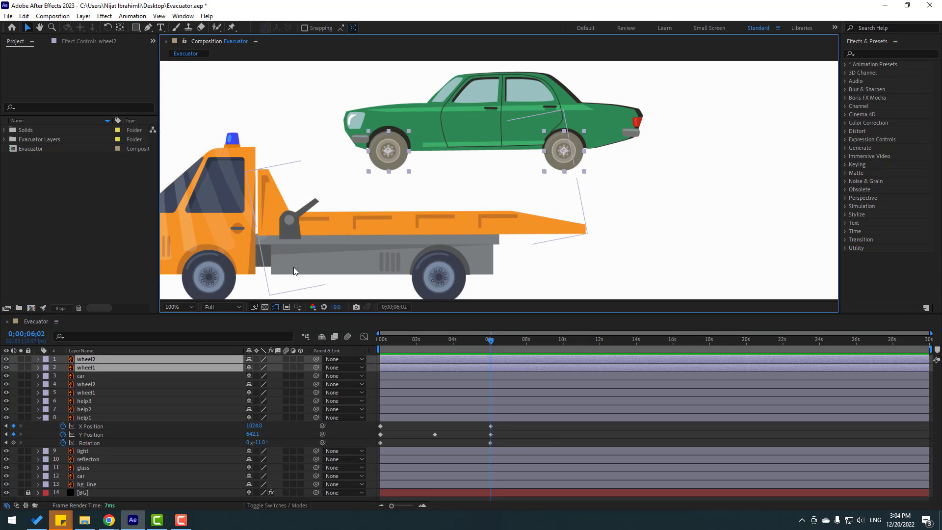
{"action": "left_click", "coordinate": [82, 376], "text": "shift"}
{"action": "left_click_drag", "start_coordinate": [530, 100], "coordinate": [458, 141]}
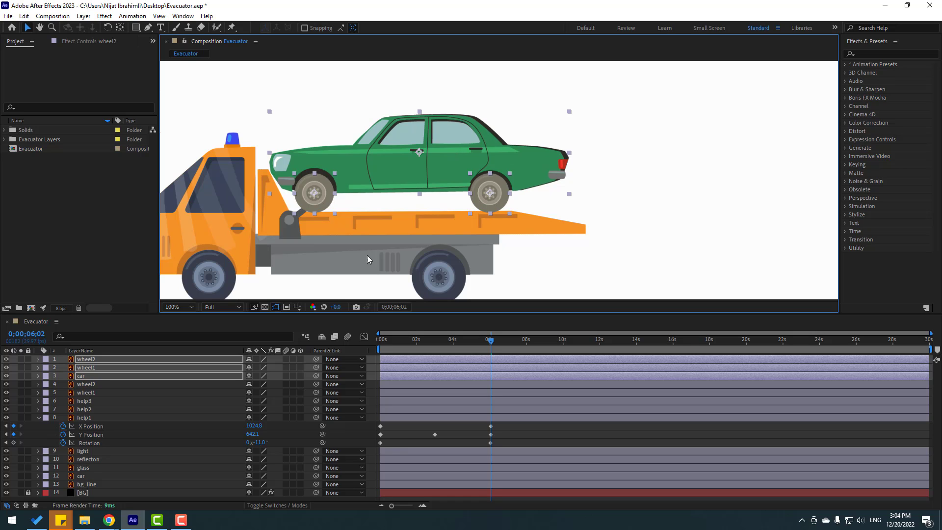
Parent the green car and its two wheels to help1 and preview the loaded ramp's motion from the start
{"action": "left_click_drag", "start_coordinate": [316, 359], "coordinate": [98, 418]}
{"action": "left_click", "coordinate": [542, 438]}
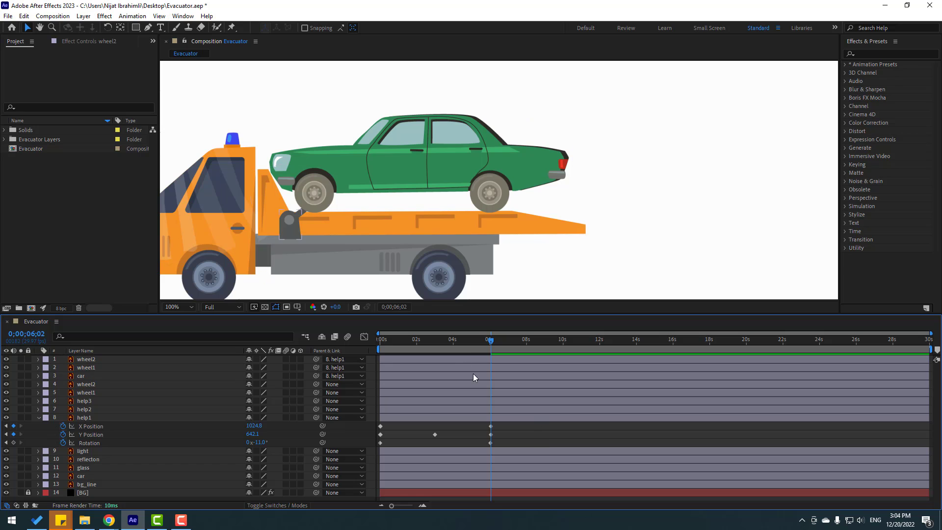
{"action": "left_click_drag", "start_coordinate": [483, 345], "coordinate": [360, 355]}
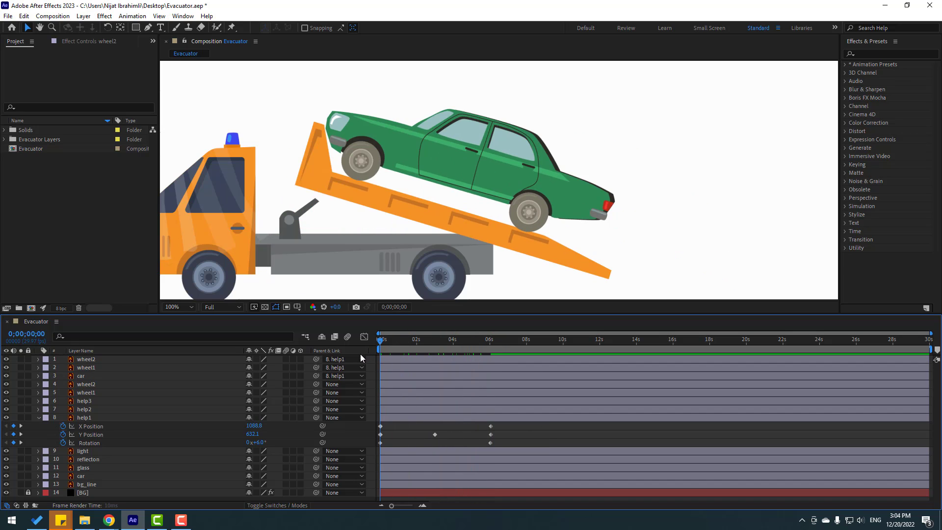
{"action": "key", "text": "space"}
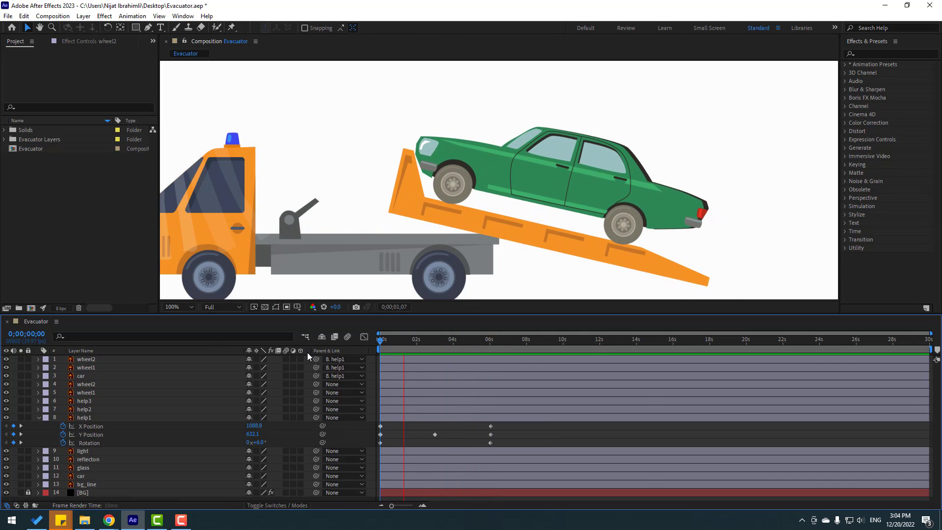
{"action": "left_click_drag", "start_coordinate": [407, 340], "coordinate": [384, 345]}
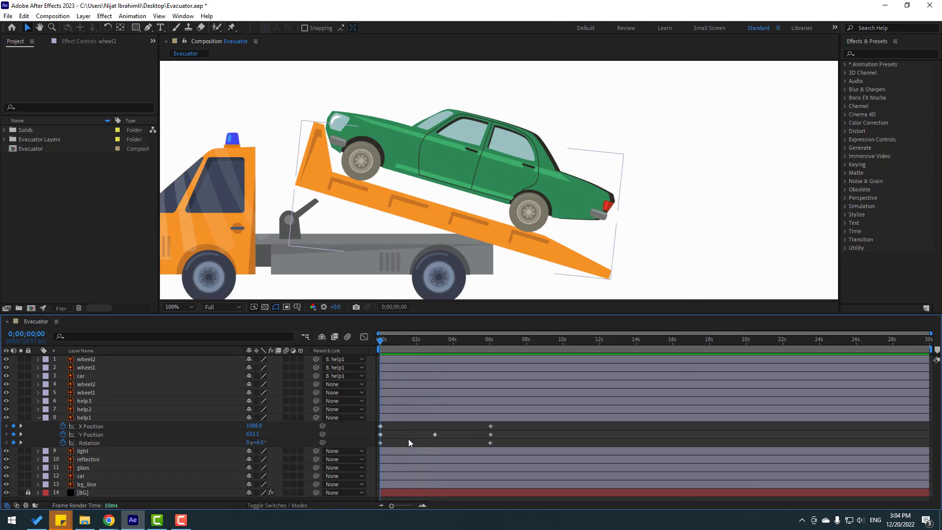
Delete the help2 arm and draw a straight replacement line with the Pen tool from the pivot's centre to the ramp's front underside
{"action": "left_click", "coordinate": [308, 210]}
{"action": "key", "text": "Delete"}
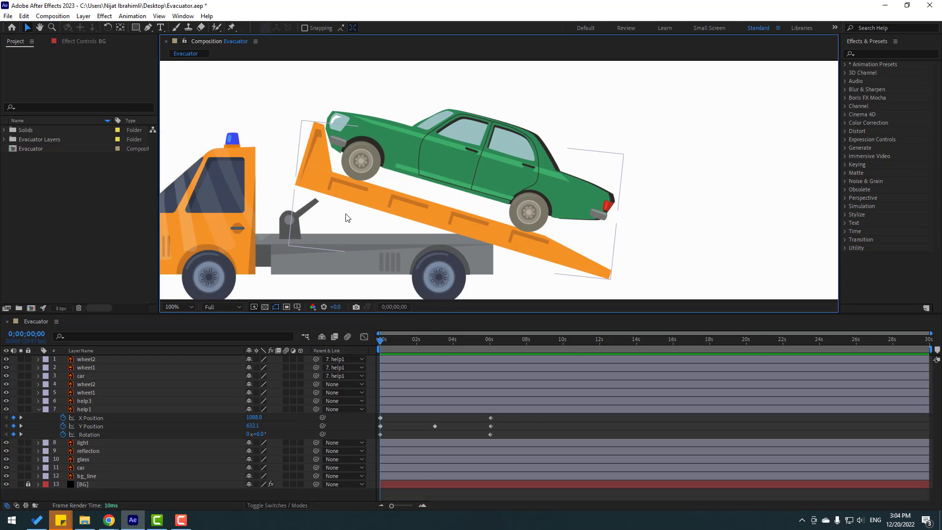
{"action": "key", "text": "g"}
{"action": "key", "text": "period"}
{"action": "left_click_drag", "start_coordinate": [213, 269], "coordinate": [470, 219]}
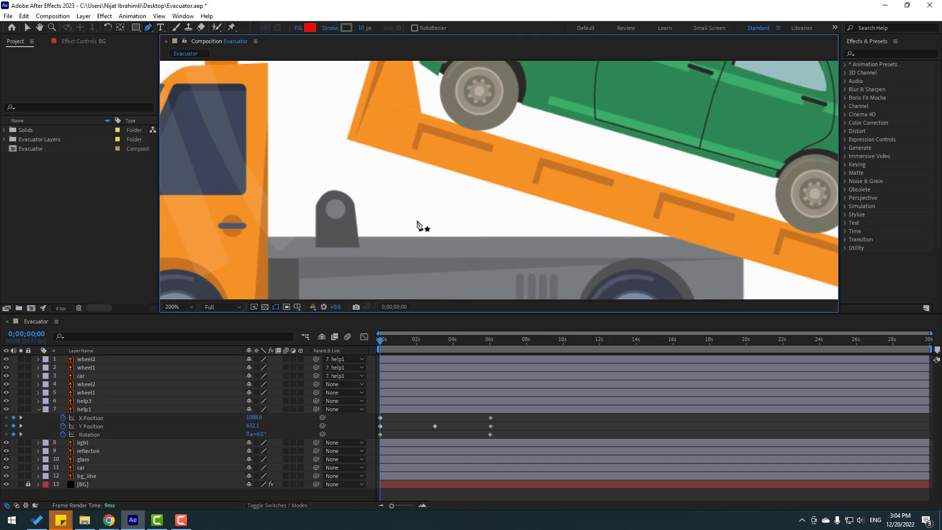
{"action": "left_click", "coordinate": [336, 211]}
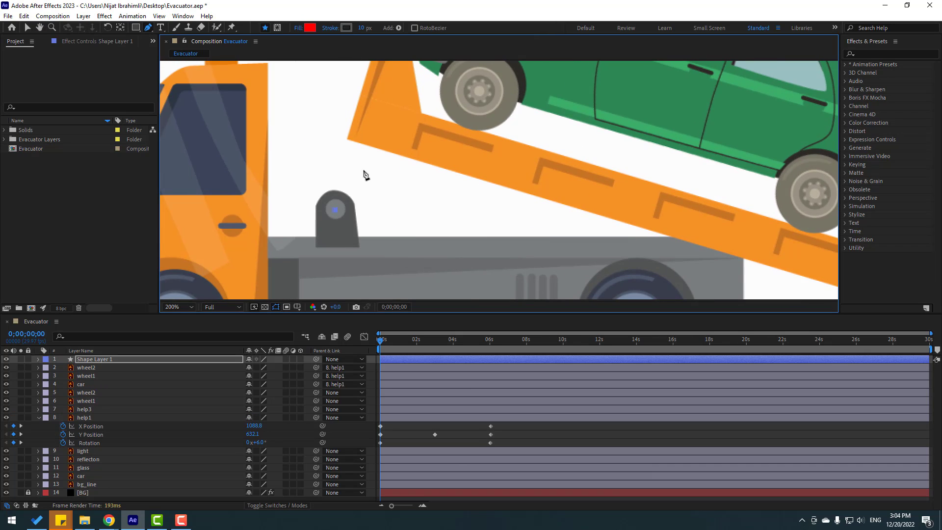
{"action": "left_click", "coordinate": [381, 145]}
{"action": "left_click", "coordinate": [28, 27]}
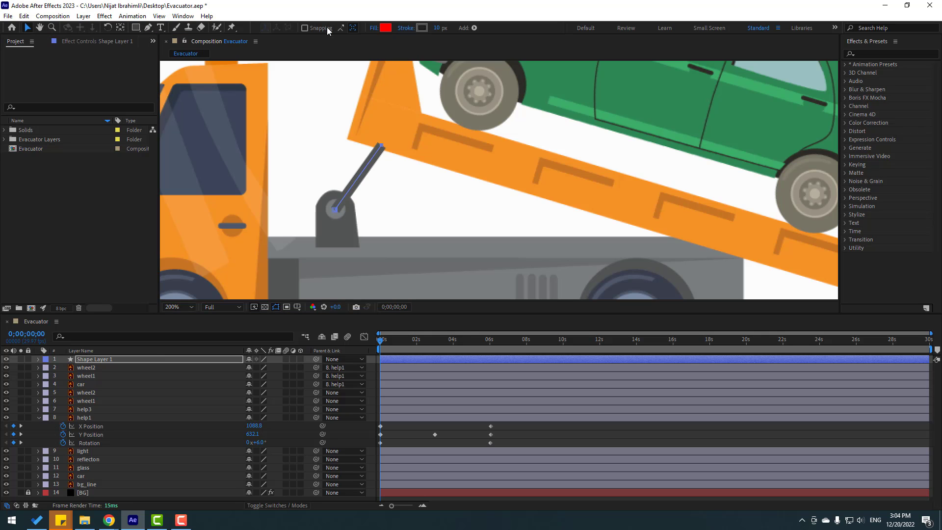
Set the new arm's stroke colour to 424242 and place Shape Layer 1 directly below help1 in the layer order
{"action": "left_click", "coordinate": [422, 27]}
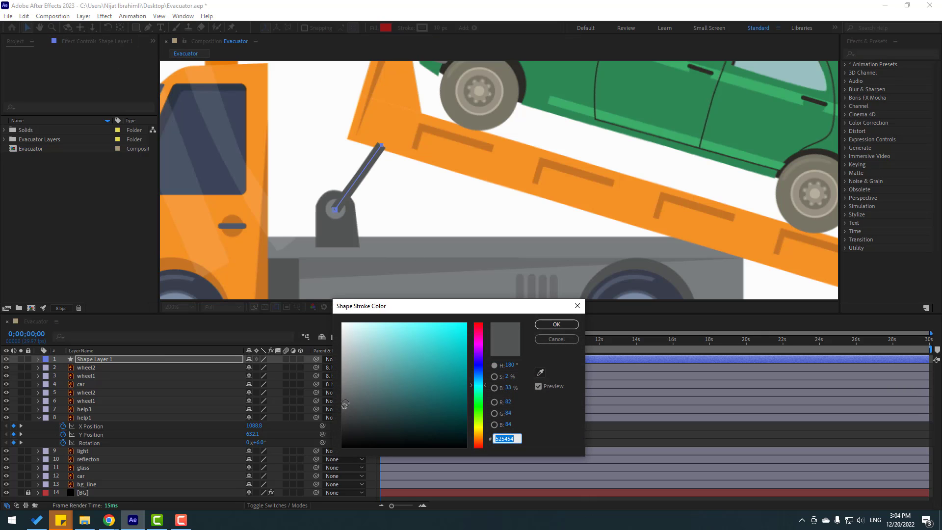
{"action": "left_click_drag", "start_coordinate": [345, 408], "coordinate": [340, 416]}
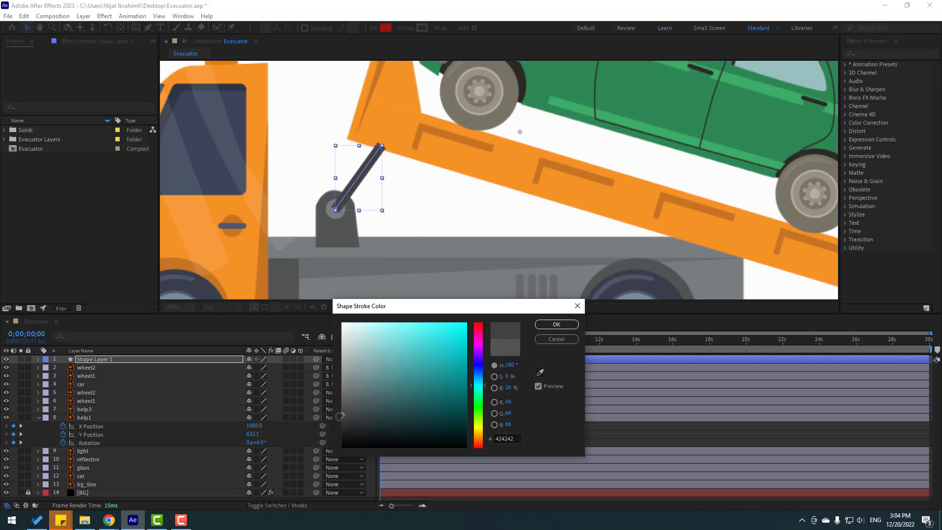
{"action": "left_click", "coordinate": [557, 324]}
{"action": "left_click_drag", "start_coordinate": [108, 362], "coordinate": [122, 438]}
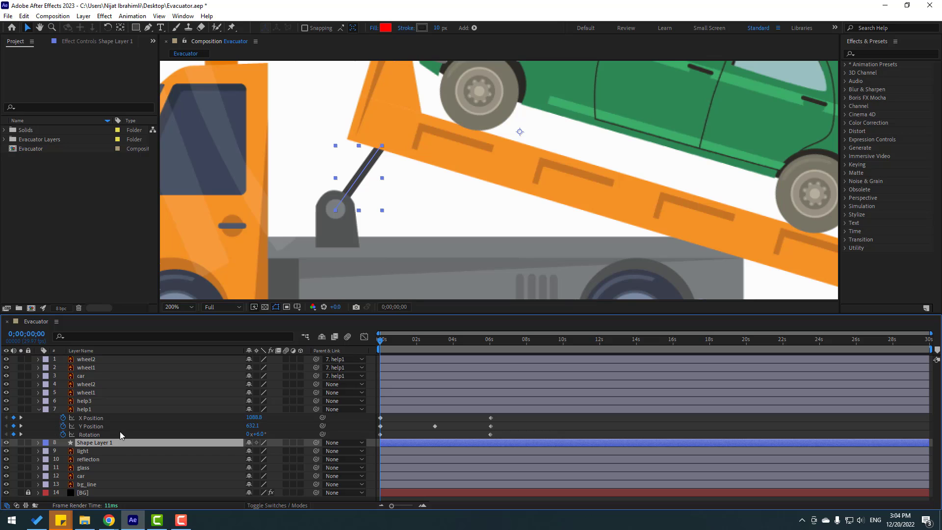
{"action": "mouse_move", "coordinate": [386, 342]}
{"action": "left_mouse_down"}
{"action": "mouse_move", "coordinate": [395, 342]}
{"action": "mouse_move", "coordinate": [385, 342]}
{"action": "left_mouse_up"}
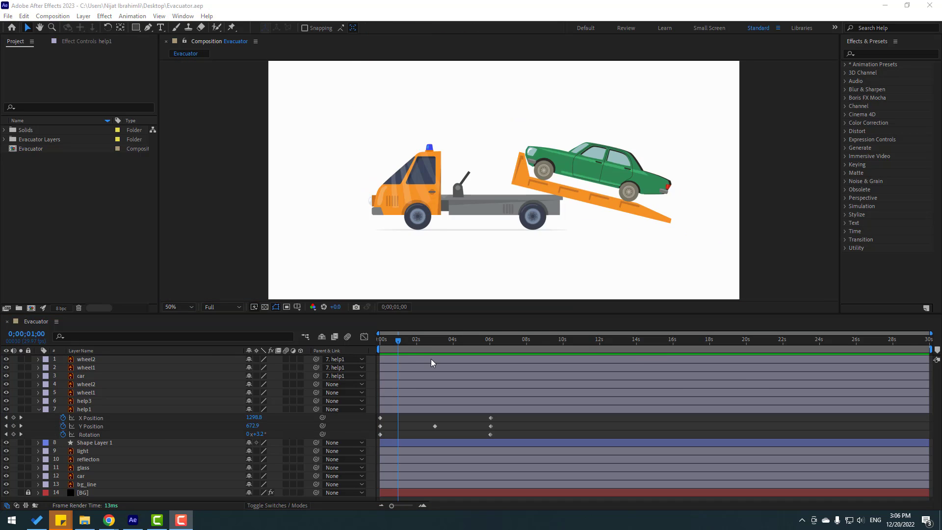
Add a Path keyframe to Shape Layer 1's line at 0;00;00;00
{"action": "left_click_drag", "start_coordinate": [399, 343], "coordinate": [352, 354]}
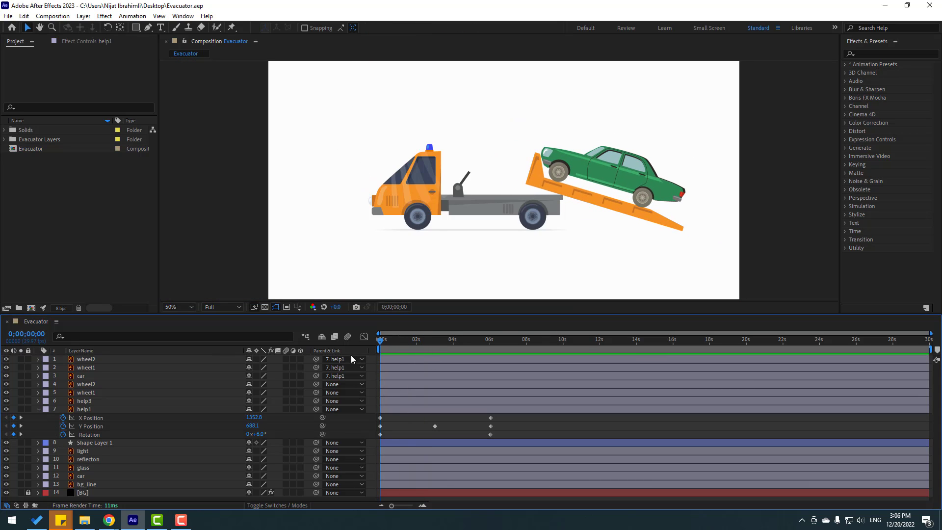
{"action": "scroll", "coordinate": [464, 182], "scroll_direction": "up", "scroll_amount": 3}
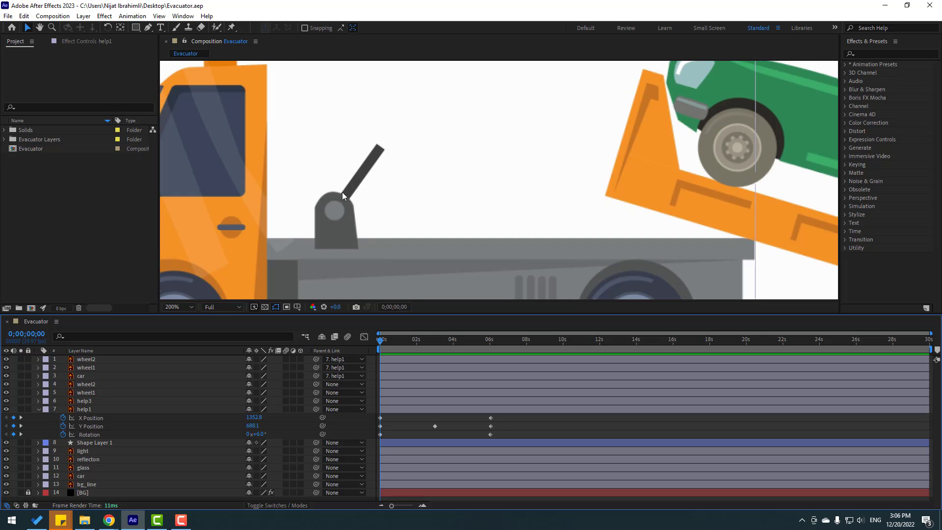
{"action": "left_click", "coordinate": [361, 172]}
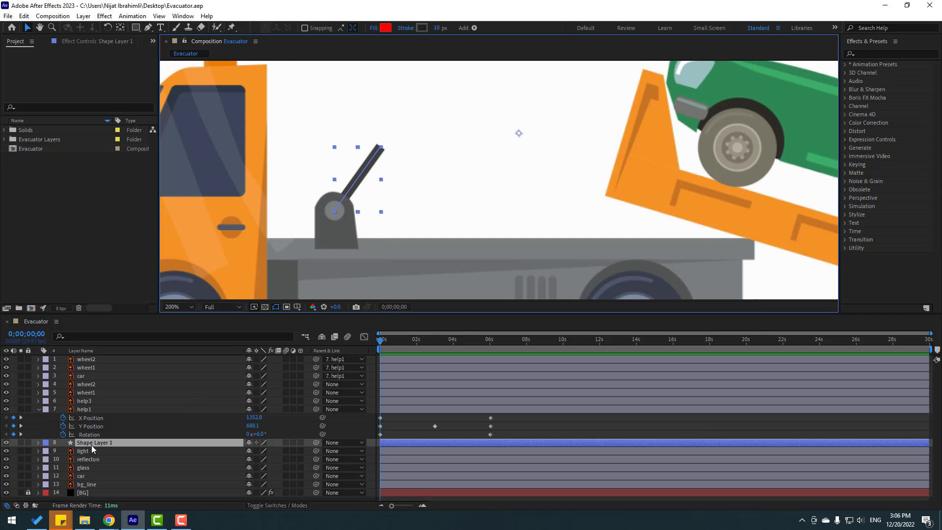
{"action": "scroll", "coordinate": [385, 183], "scroll_direction": "up", "scroll_amount": 2}
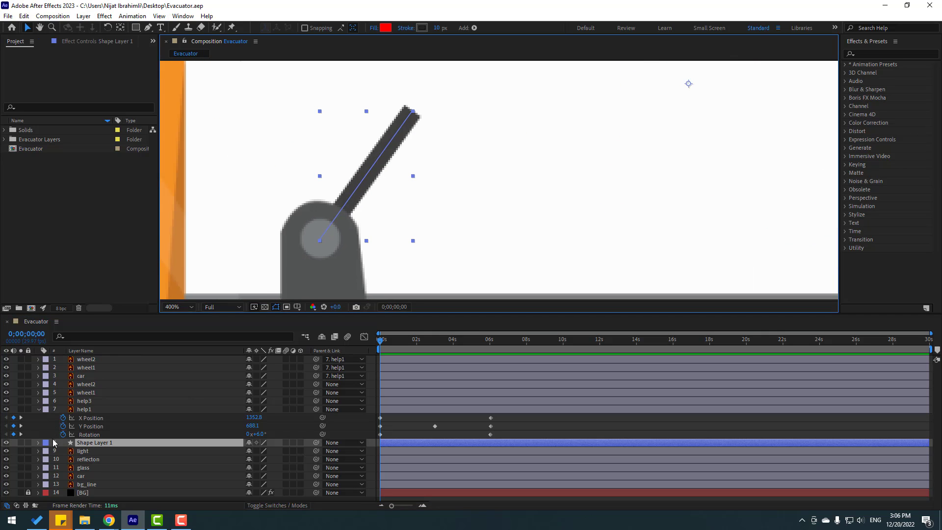
{"action": "left_click", "coordinate": [38, 443]}
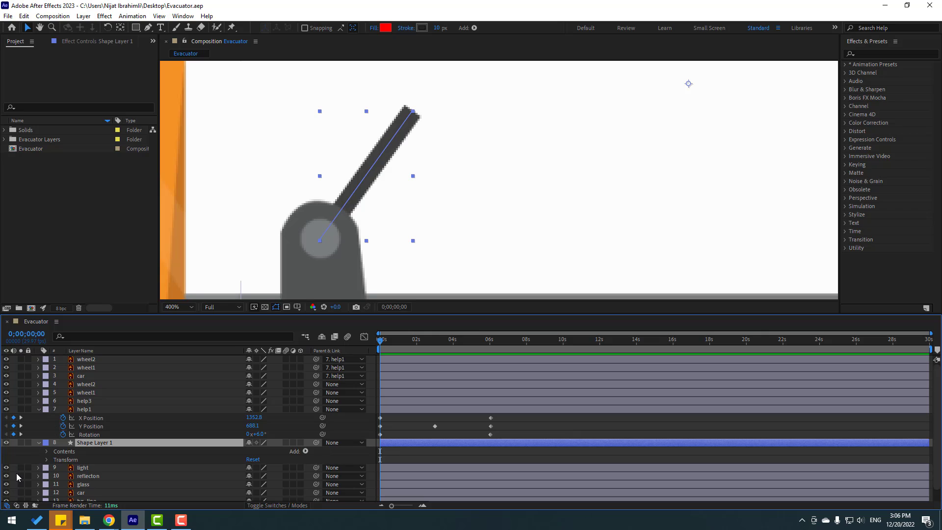
{"action": "left_click", "coordinate": [46, 451]}
{"action": "left_click", "coordinate": [56, 460]}
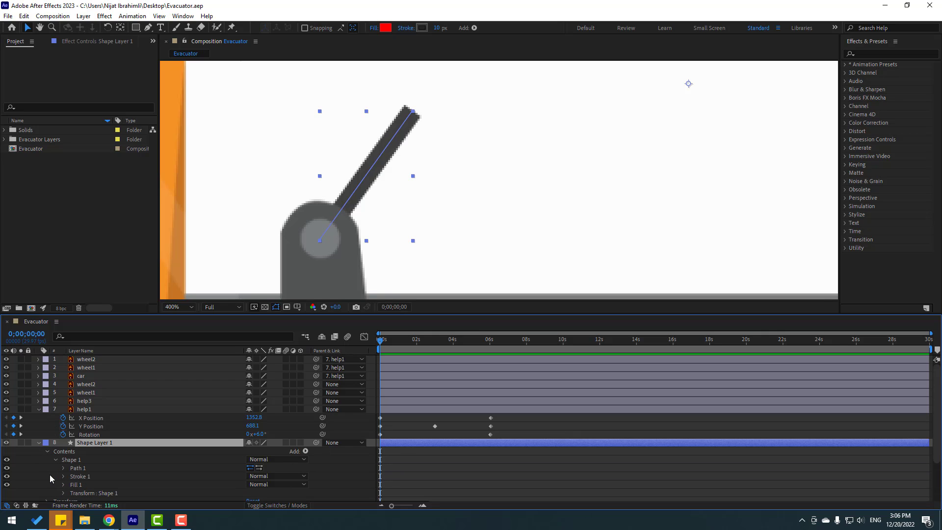
{"action": "left_click", "coordinate": [64, 469]}
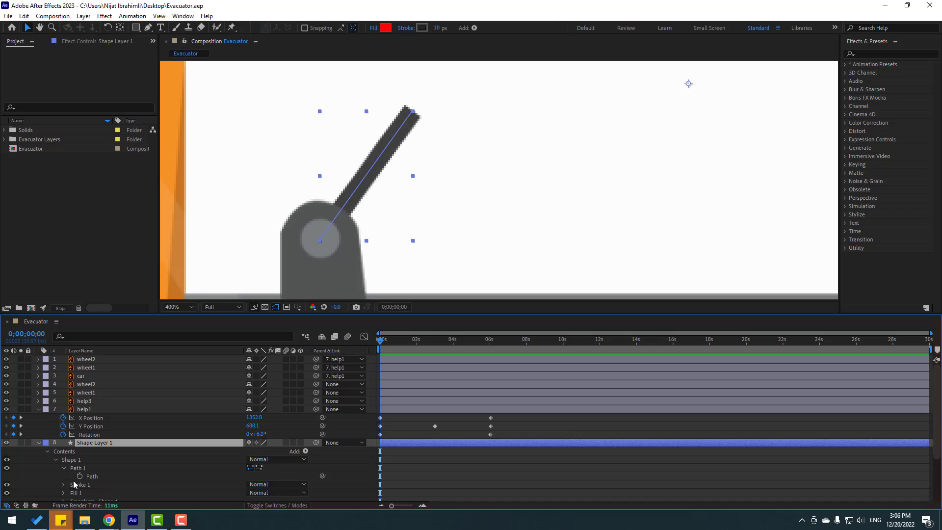
{"action": "left_click", "coordinate": [80, 476]}
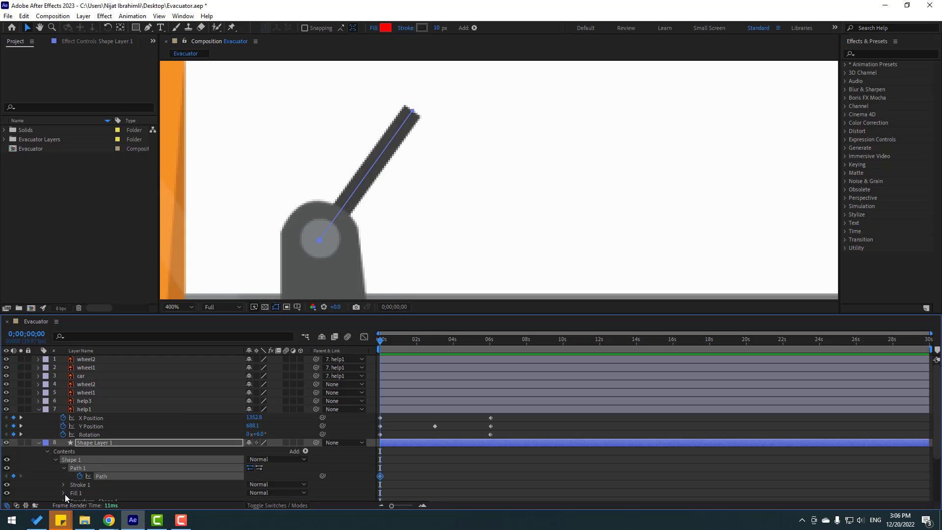
Solo Shape Layer 1, move its anchor point to the arm's lower end at the pivot centre, and turn solo off
{"action": "left_click", "coordinate": [90, 445]}
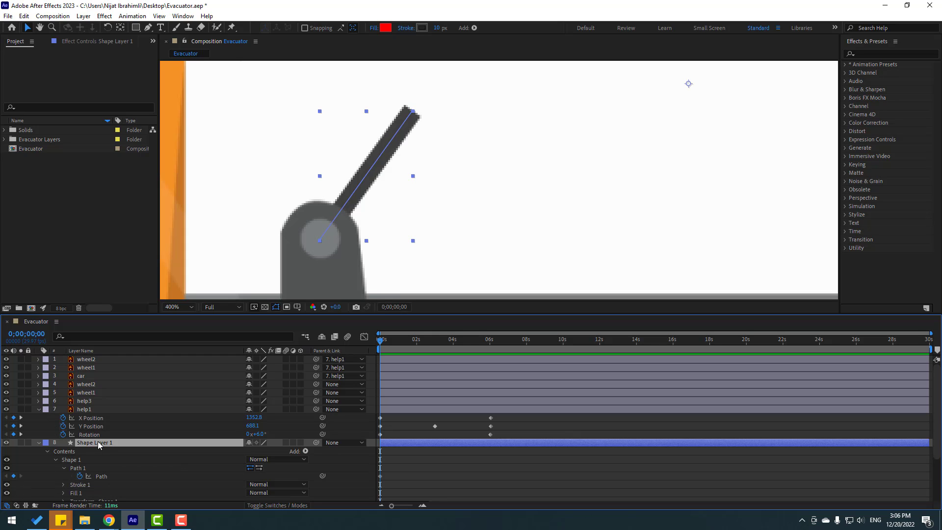
{"action": "left_click", "coordinate": [20, 442]}
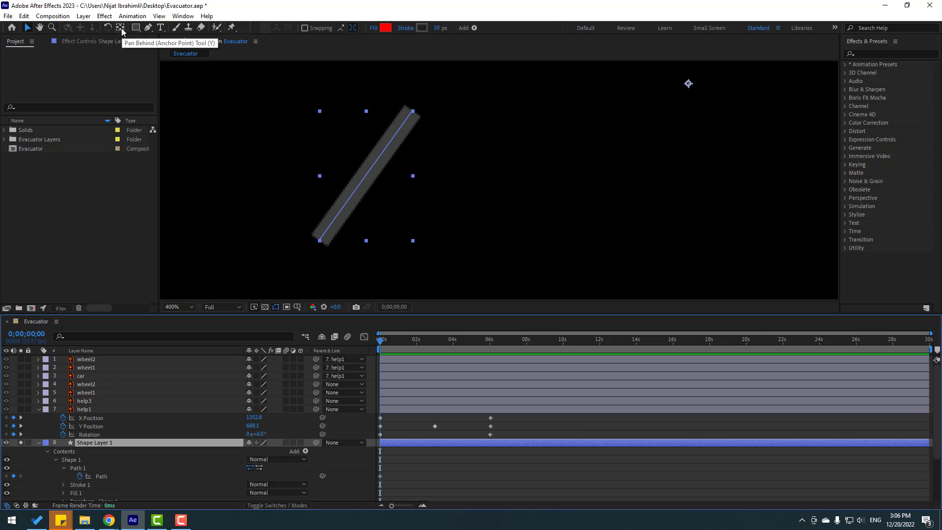
{"action": "left_click", "coordinate": [121, 29]}
{"action": "left_click_drag", "start_coordinate": [689, 84], "coordinate": [682, 96]}
{"action": "left_click_drag", "start_coordinate": [516, 156], "coordinate": [322, 238]}
{"action": "left_click", "coordinate": [21, 443]}
{"action": "left_click", "coordinate": [20, 444]}
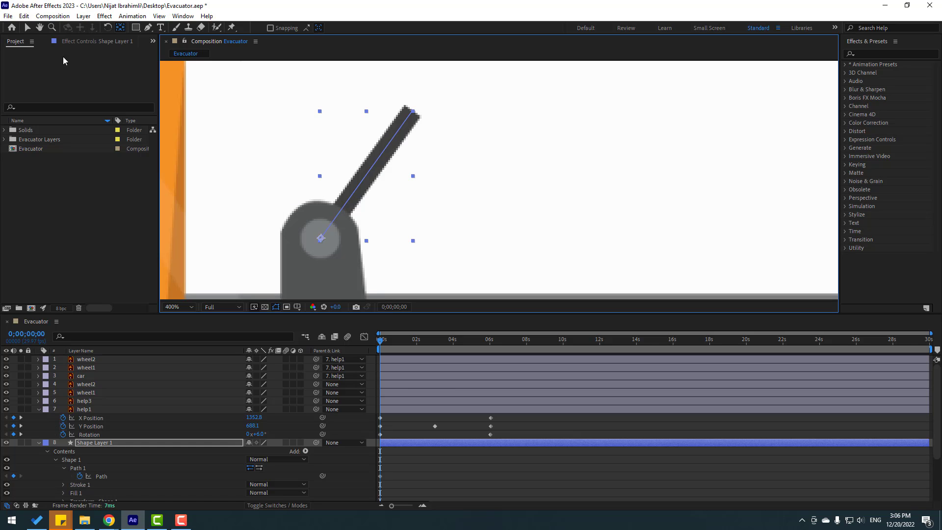
{"action": "key", "text": "v"}
Add a Rotation keyframe to Shape Layer 1 and shift its Path and Rotation keyframes to the ramp's end keyframes near six seconds
{"action": "key", "text": "slash"}
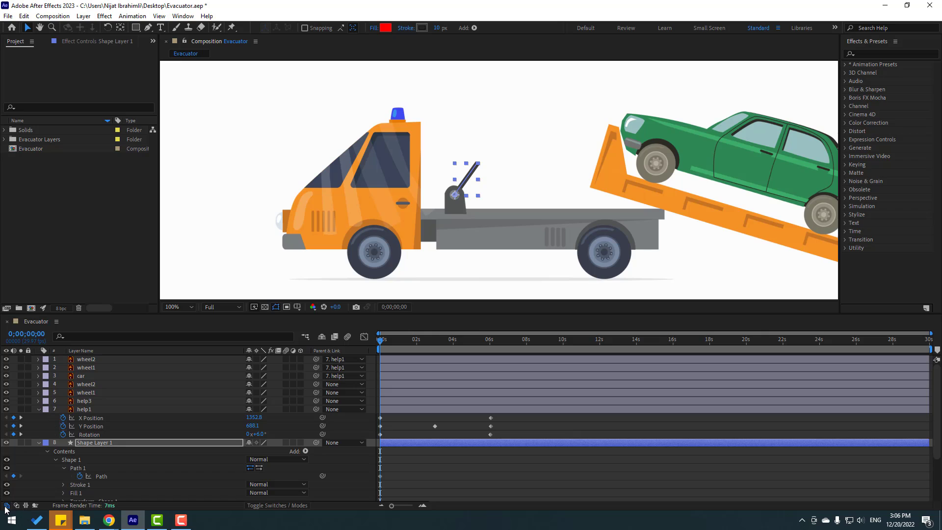
{"action": "key", "text": "alt+shift+r"}
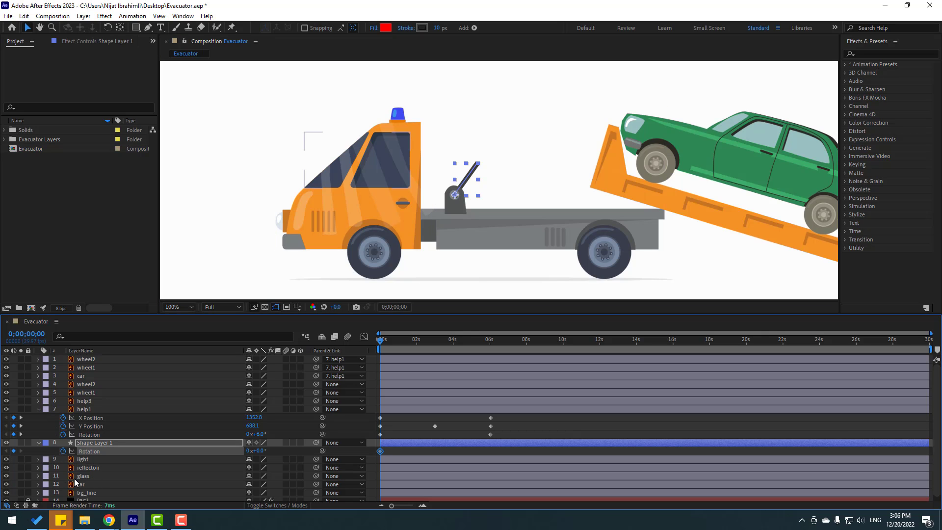
{"action": "key", "text": "alt+shift+m"}
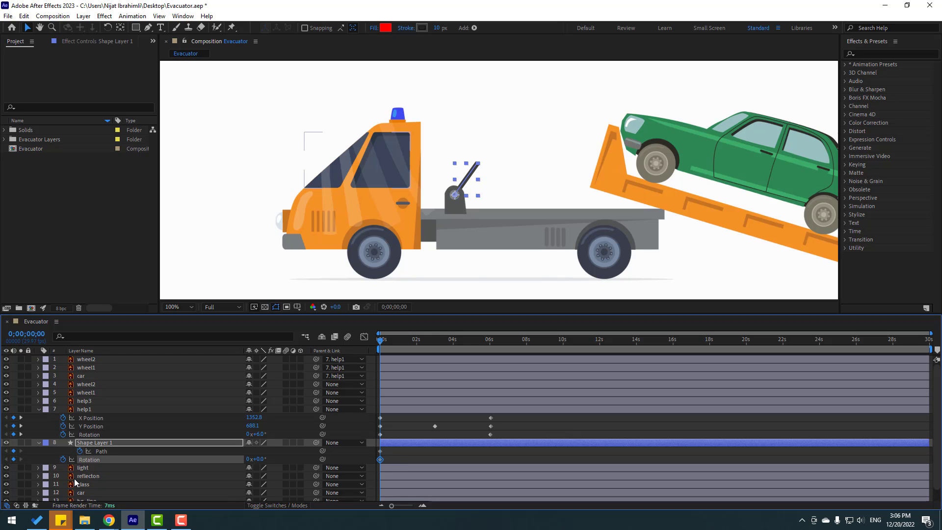
{"action": "left_click", "coordinate": [381, 451], "text": "shift"}
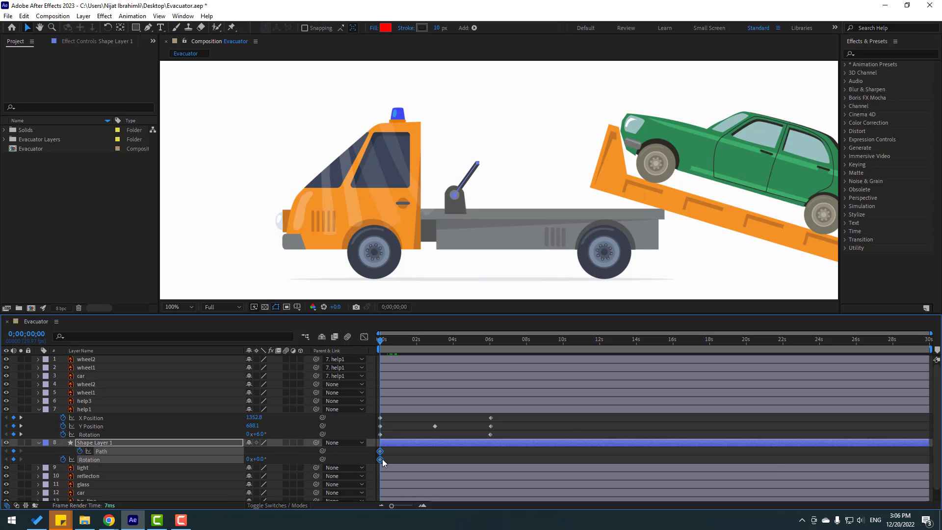
{"action": "left_click_drag", "start_coordinate": [384, 460], "coordinate": [490, 464]}
At 0;00;00;00, stretch the arm's free path point to the extended ramp's front with the Pen tool and preview the motion
{"action": "mouse_move", "coordinate": [391, 342]}
{"action": "left_mouse_down"}
{"action": "mouse_move", "coordinate": [497, 351]}
{"action": "mouse_move", "coordinate": [380, 351]}
{"action": "left_mouse_up"}
{"action": "left_click", "coordinate": [459, 180]}
{"action": "left_click", "coordinate": [459, 181]}
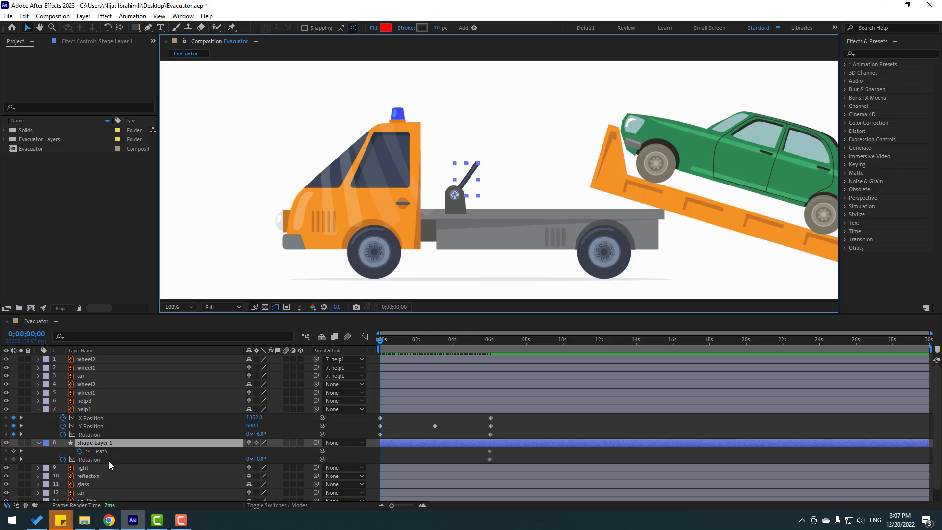
{"action": "left_click", "coordinate": [148, 28]}
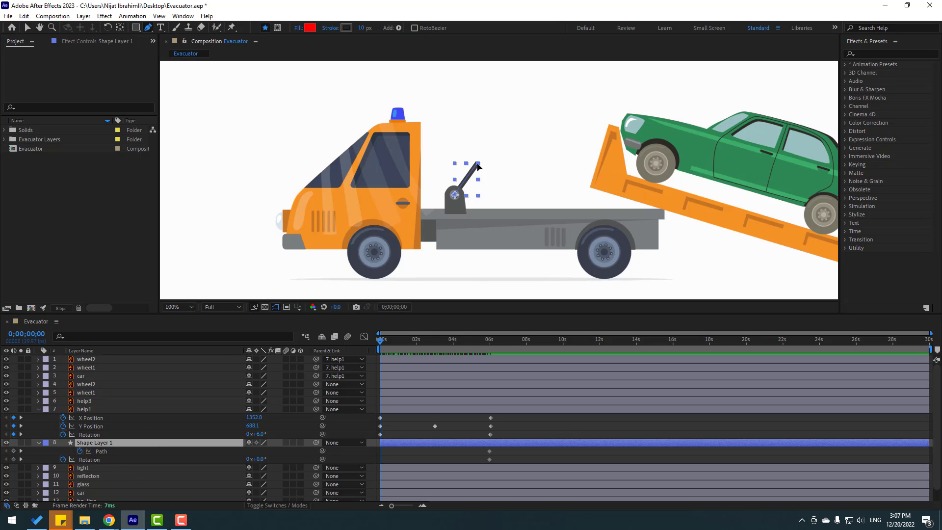
{"action": "left_click_drag", "start_coordinate": [479, 165], "coordinate": [604, 172]}
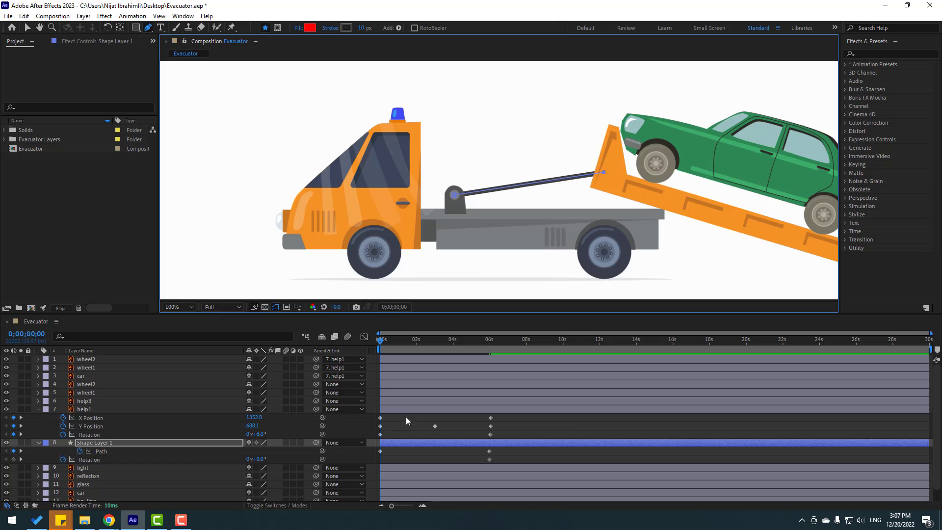
{"action": "key", "text": "space"}
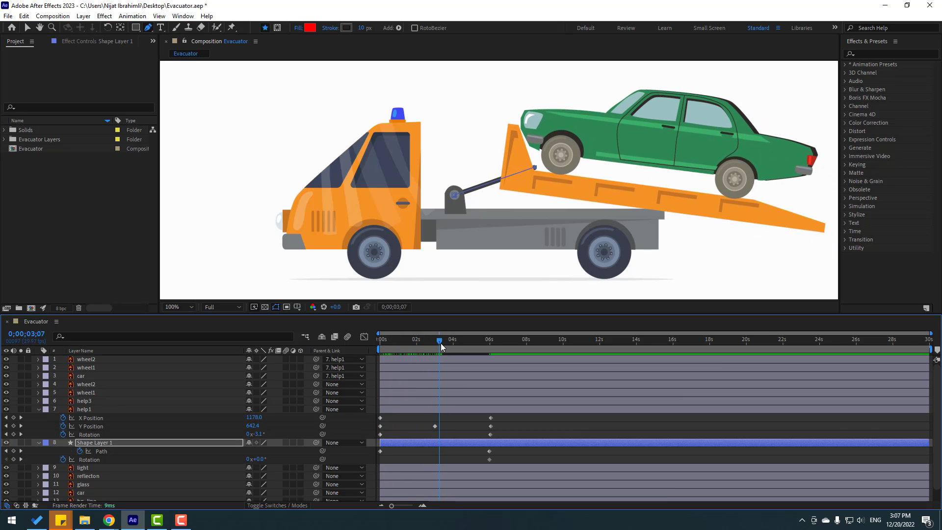
Move Shape Layer 1's end Rotation keyframe to the first half second, and set Rotation to 5° at 0;00;03;04 and 15° at 0;00;04;06
{"action": "left_click_drag", "start_coordinate": [489, 461], "coordinate": [387, 466]}
{"action": "left_click", "coordinate": [429, 459]}
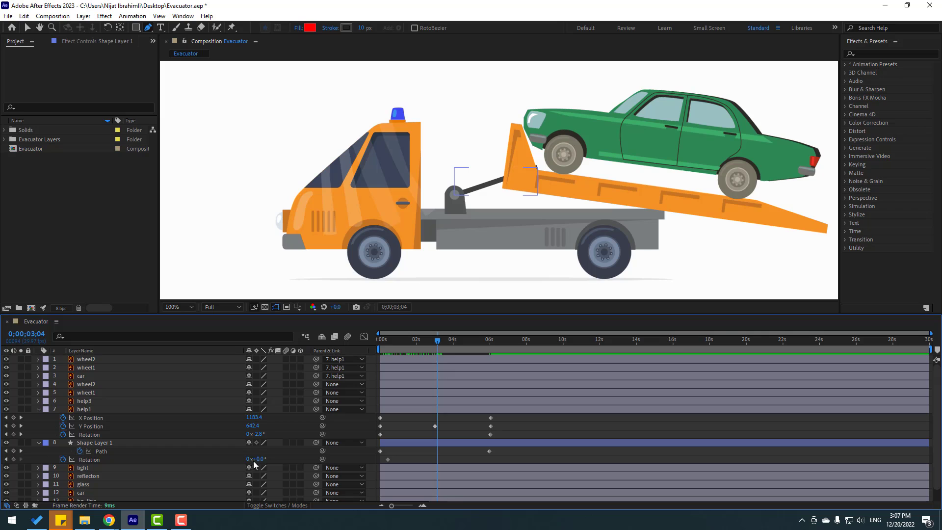
{"action": "left_click_drag", "start_coordinate": [259, 460], "coordinate": [263, 464]}
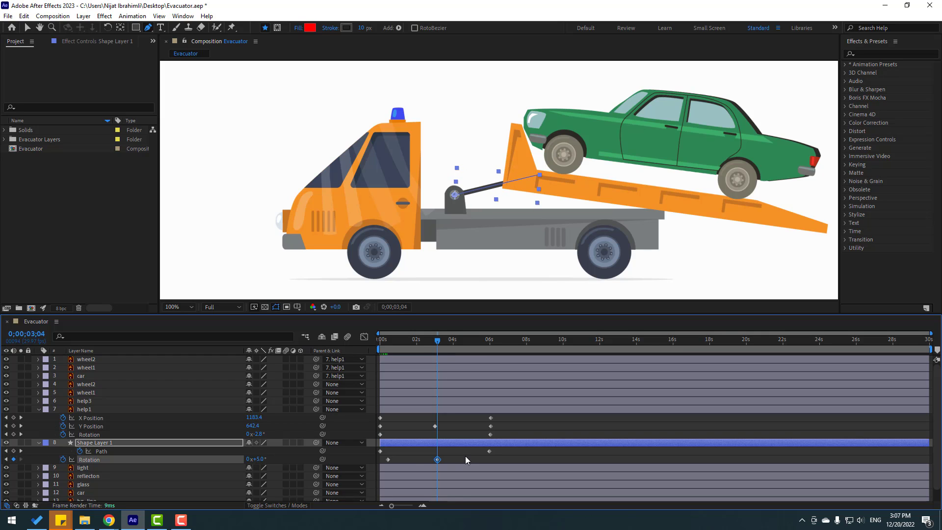
{"action": "left_click", "coordinate": [452, 422]}
{"action": "left_click_drag", "start_coordinate": [388, 340], "coordinate": [457, 352]}
{"action": "left_click_drag", "start_coordinate": [256, 459], "coordinate": [263, 459]}
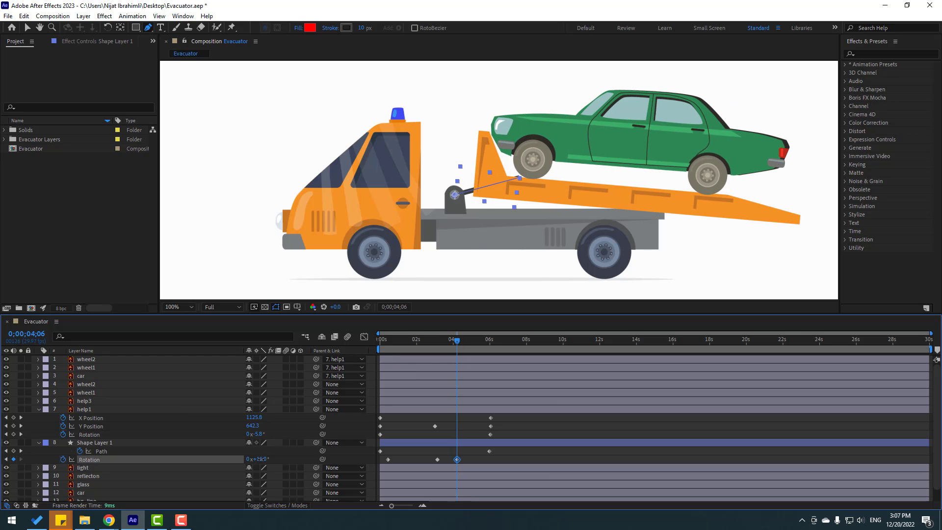
Set Shape Layer 1's Rotation to 57° at 0;00;05;28 and preview the arm motion
{"action": "left_click_drag", "start_coordinate": [458, 345], "coordinate": [495, 349]}
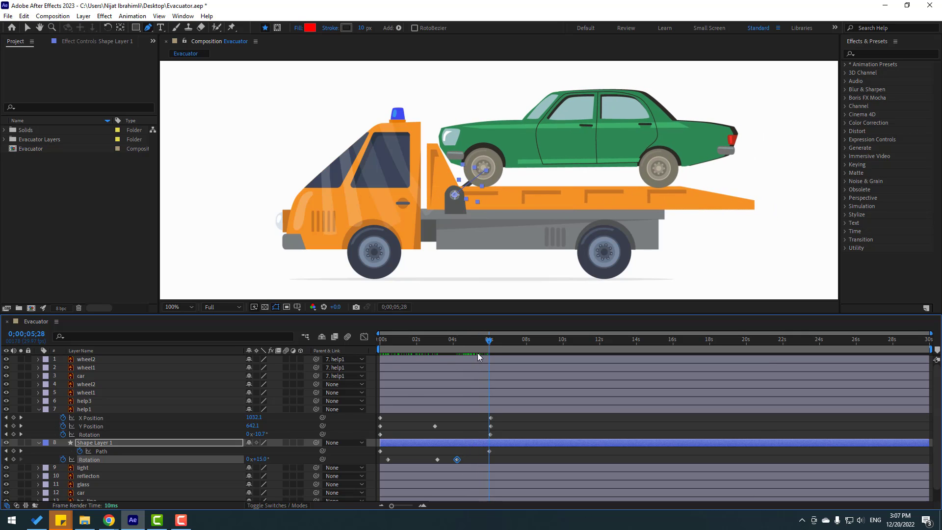
{"action": "left_click_drag", "start_coordinate": [262, 460], "coordinate": [283, 459]}
{"action": "left_click", "coordinate": [498, 456]}
{"action": "key", "text": "space"}
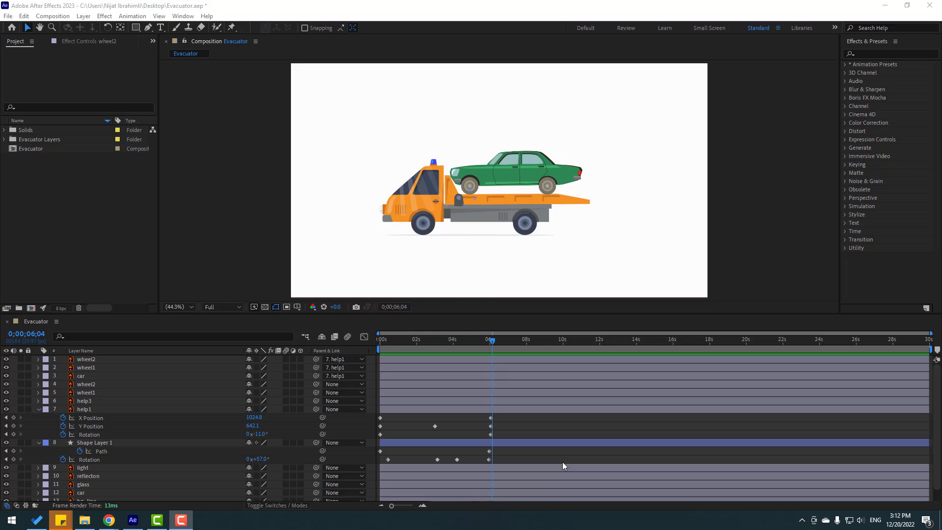
Reveal the green car layer's Position and the Rotation of its wheel1 and wheel2 layers
{"action": "left_click", "coordinate": [85, 379]}
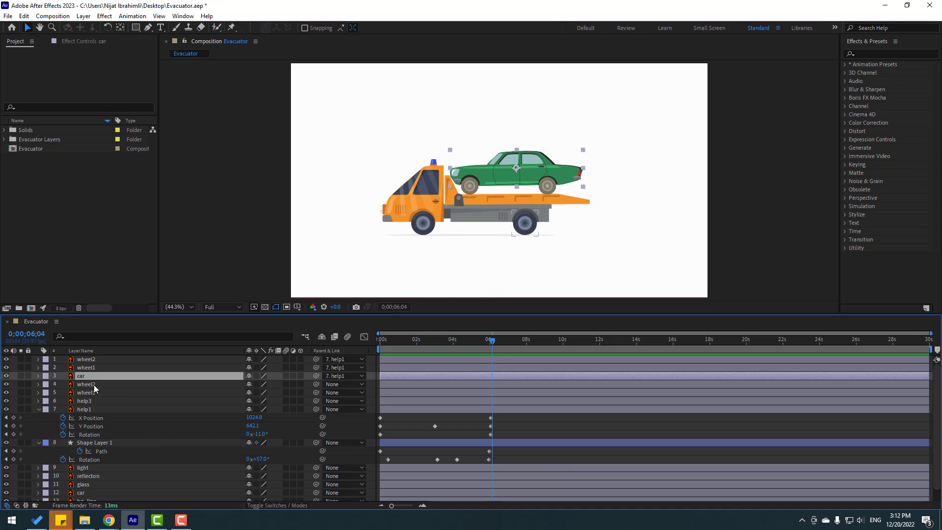
{"action": "key", "text": "p"}
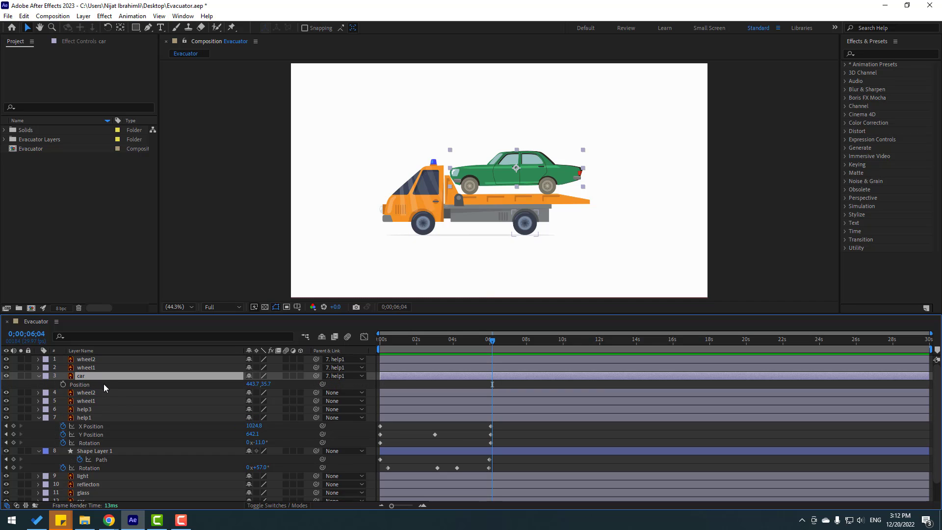
{"action": "left_click", "coordinate": [85, 369]}
{"action": "key", "text": "r"}
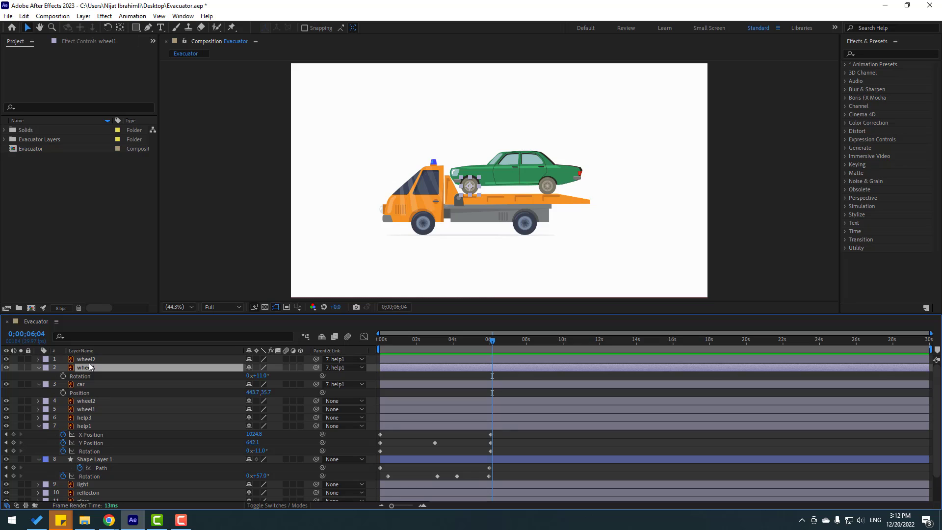
{"action": "left_click", "coordinate": [90, 361]}
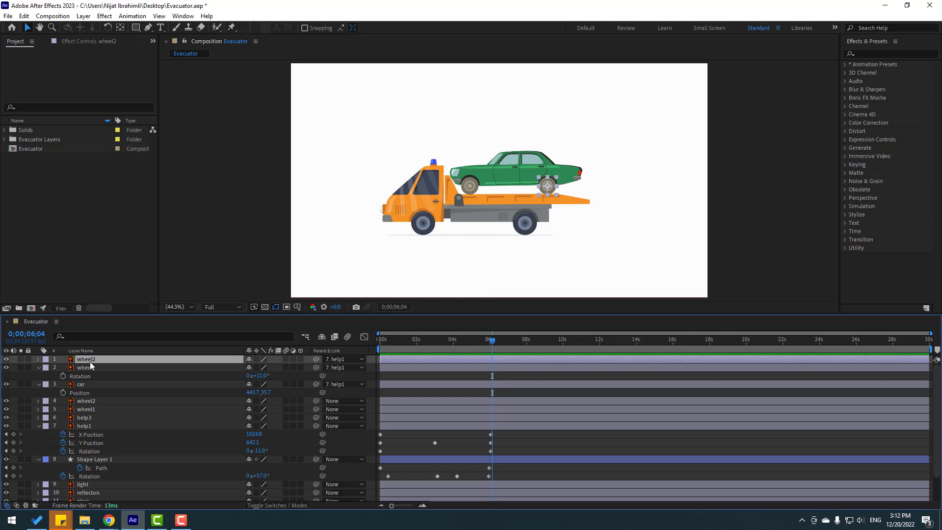
{"action": "key", "text": "r"}
{"action": "key", "text": "F2"}
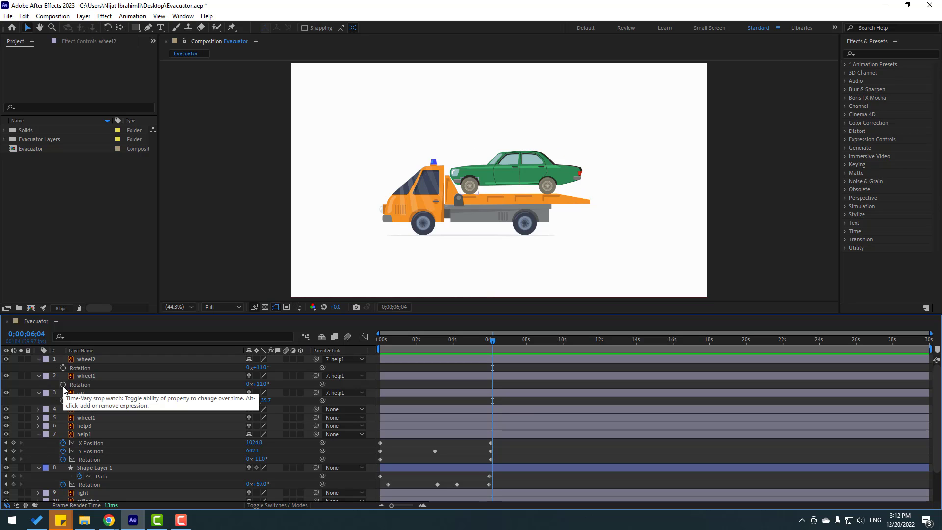
Link the Rotation of the car's wheel1 and wheel2 layers to the car layer's X Position with expressions
{"action": "left_click", "coordinate": [63, 385], "text": "alt"}
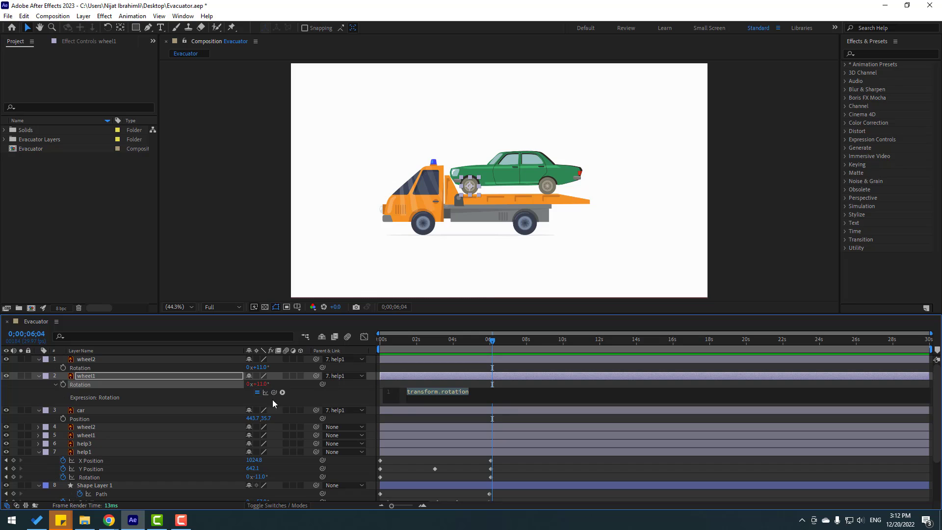
{"action": "left_click_drag", "start_coordinate": [274, 393], "coordinate": [79, 419]}
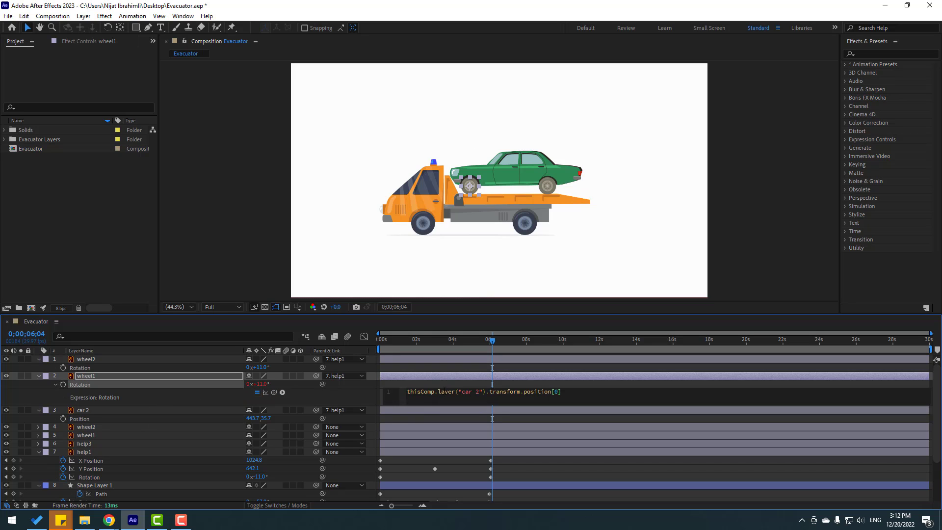
{"action": "left_click", "coordinate": [442, 386]}
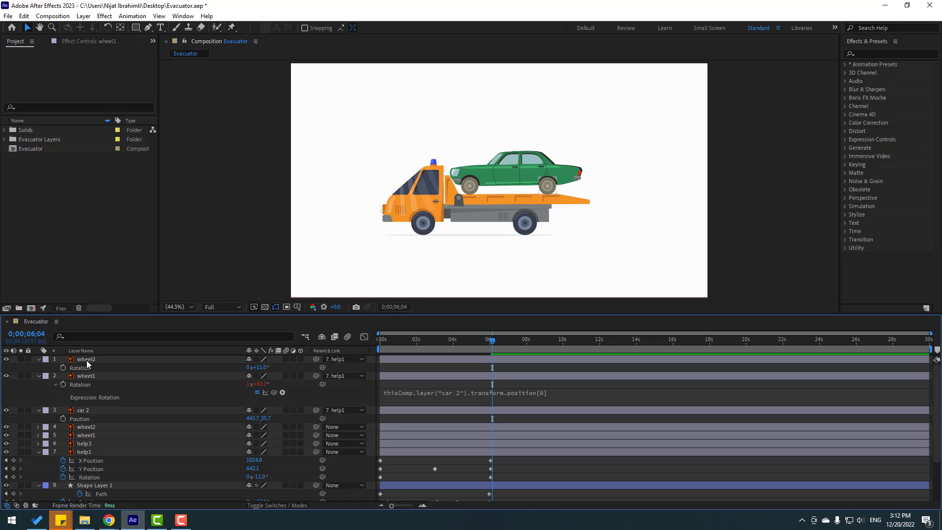
{"action": "left_click", "coordinate": [63, 368], "text": "alt"}
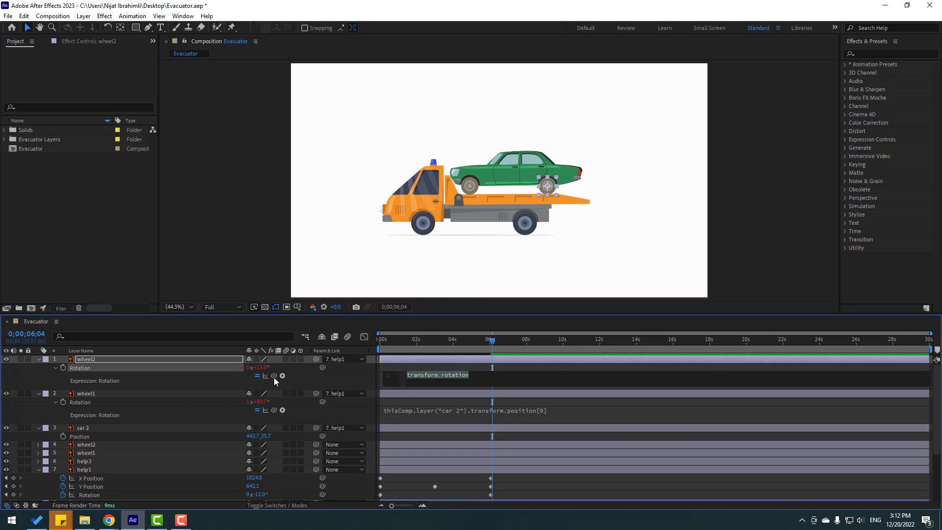
{"action": "left_click_drag", "start_coordinate": [274, 376], "coordinate": [81, 440]}
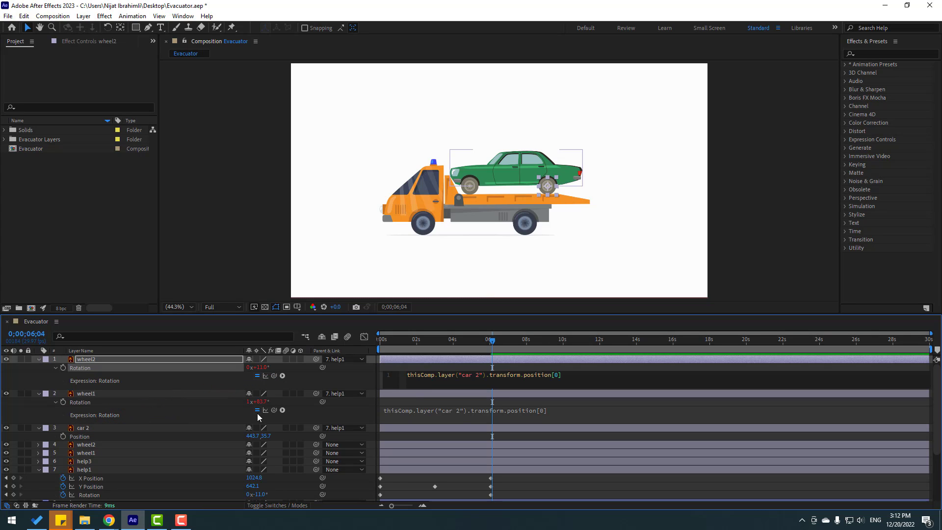
{"action": "left_click", "coordinate": [442, 368]}
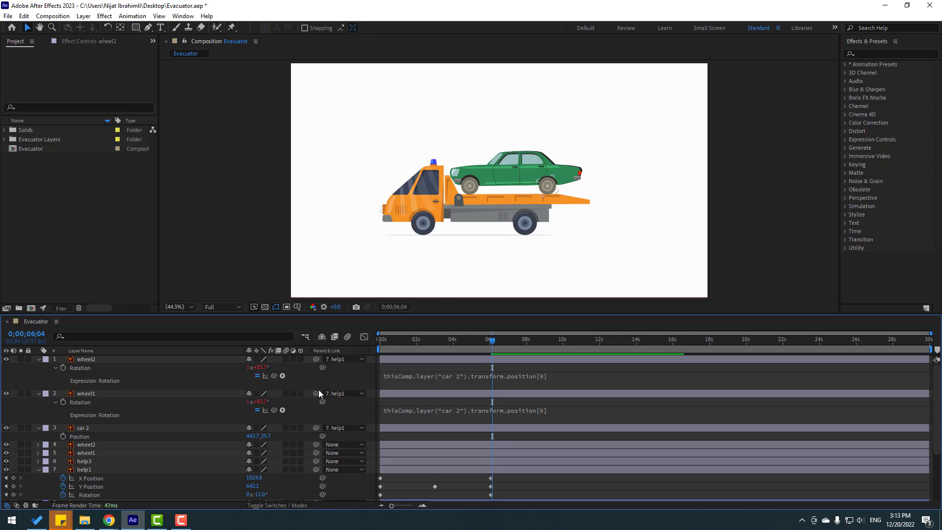
Try shifting the car 2 layer's X Position to test the linked wheel rotation, and undo it
{"action": "left_click", "coordinate": [83, 432]}
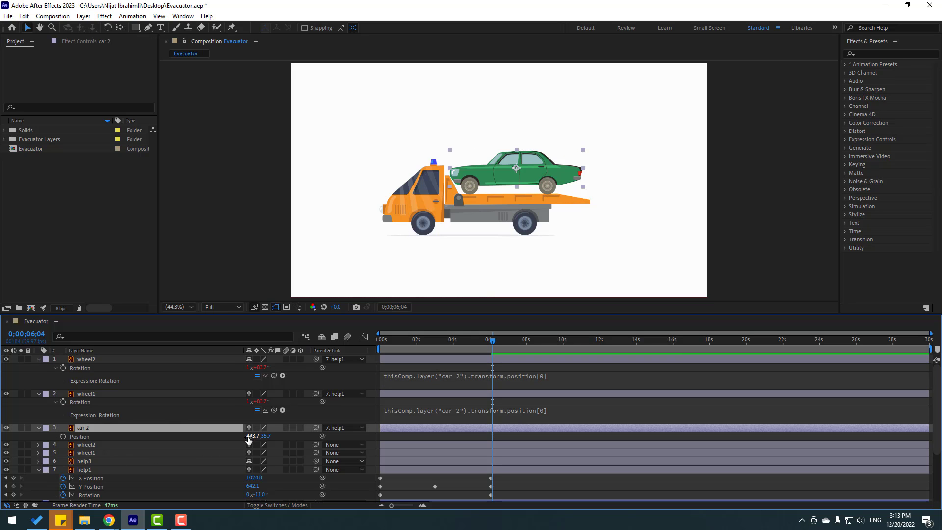
{"action": "mouse_move", "coordinate": [249, 436]}
{"action": "left_mouse_down"}
{"action": "mouse_move", "coordinate": [260, 436]}
{"action": "mouse_move", "coordinate": [248, 436]}
{"action": "left_mouse_up"}
{"action": "key", "text": "ctrl+z"}
Parent the car's wheel1 and wheel2 layers to car 2 and collapse their properties
{"action": "left_click", "coordinate": [86, 360]}
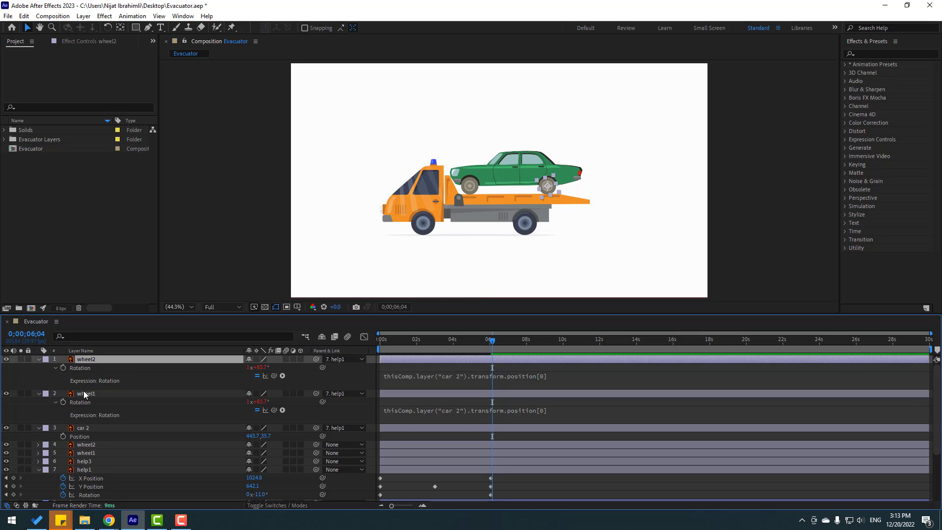
{"action": "left_click", "coordinate": [86, 394], "text": "ctrl"}
{"action": "left_click", "coordinate": [38, 359]}
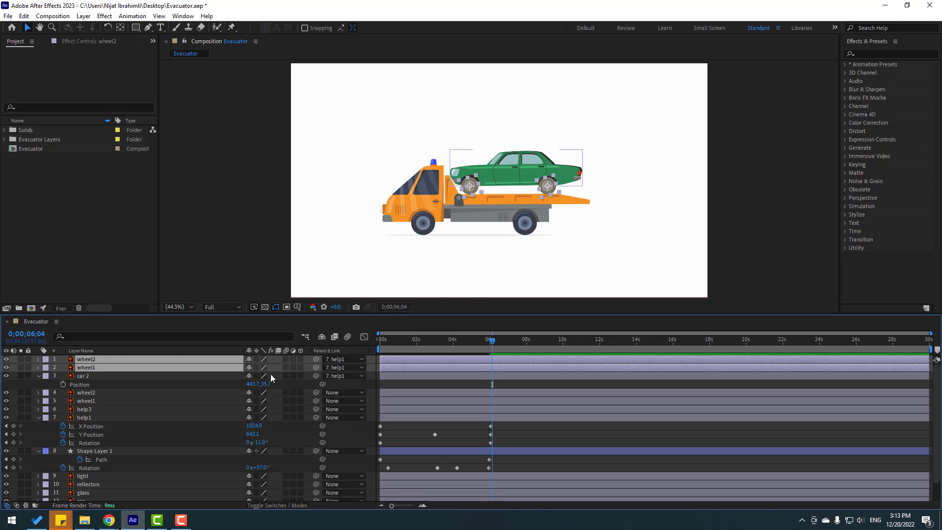
{"action": "left_click_drag", "start_coordinate": [315, 360], "coordinate": [82, 376]}
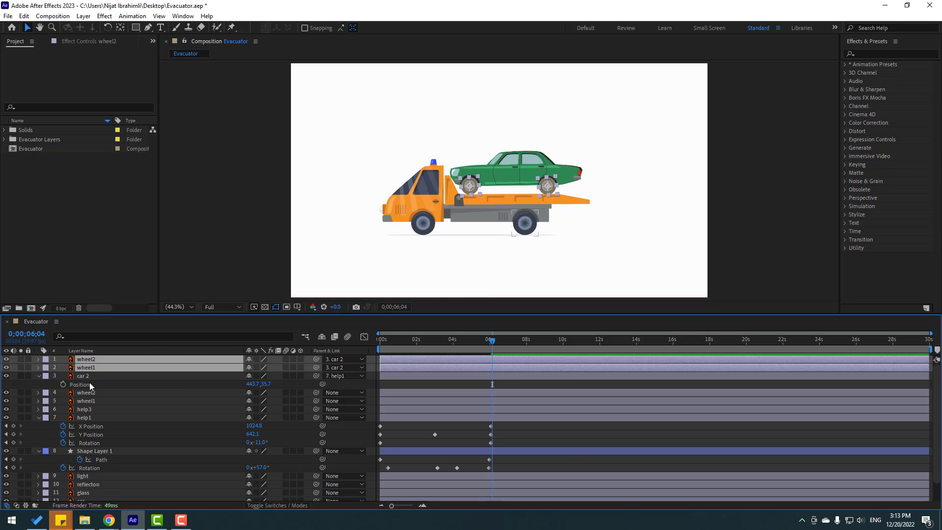
Try sliding the car 2 layer horizontally to check how its wheels roll on the bed
{"action": "left_click", "coordinate": [89, 378]}
{"action": "mouse_move", "coordinate": [249, 387]}
{"action": "left_mouse_down"}
{"action": "mouse_move", "coordinate": [229, 389]}
{"action": "mouse_move", "coordinate": [264, 391]}
{"action": "left_mouse_up"}
{"action": "scroll", "coordinate": [540, 183], "scroll_direction": "up", "scroll_amount": 4}
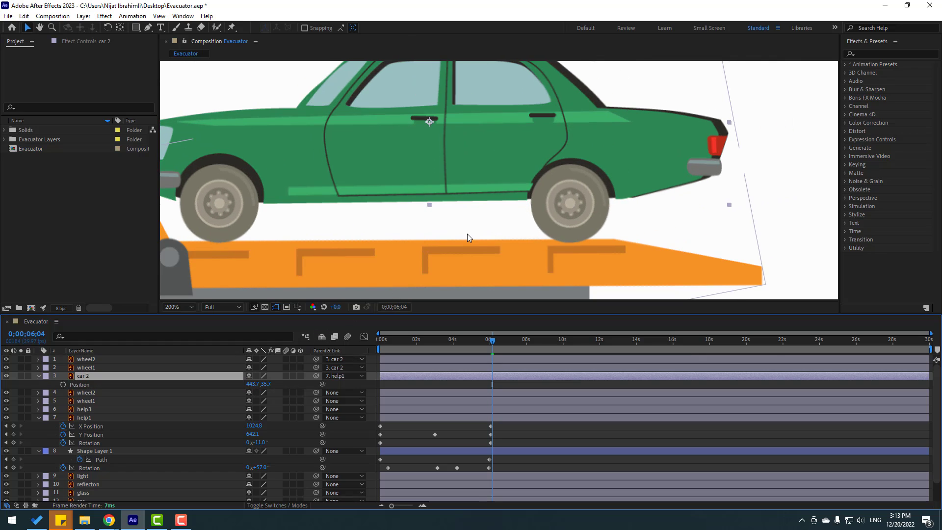
{"action": "scroll", "coordinate": [468, 233], "scroll_direction": "down", "scroll_amount": 2}
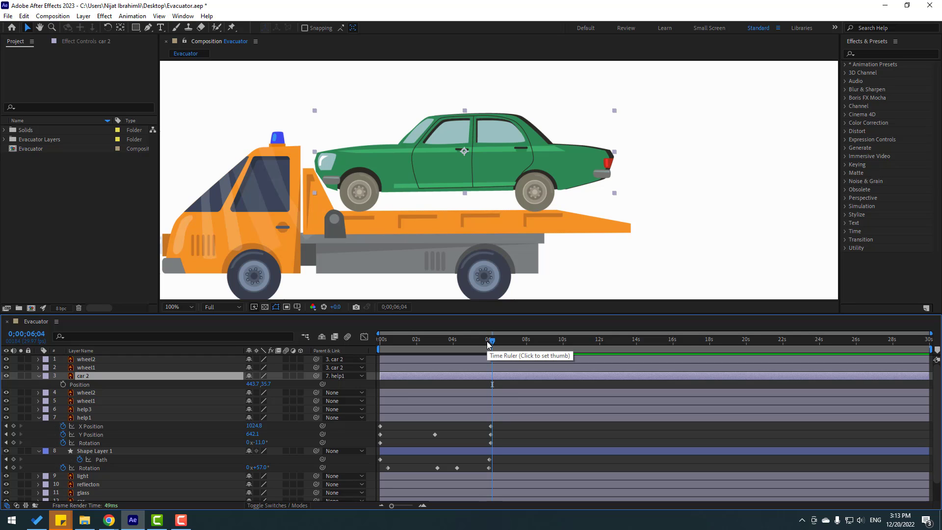
Separate car 2's Position into X and Y dimensions and test adjusting them
{"action": "right_click", "coordinate": [81, 388]}
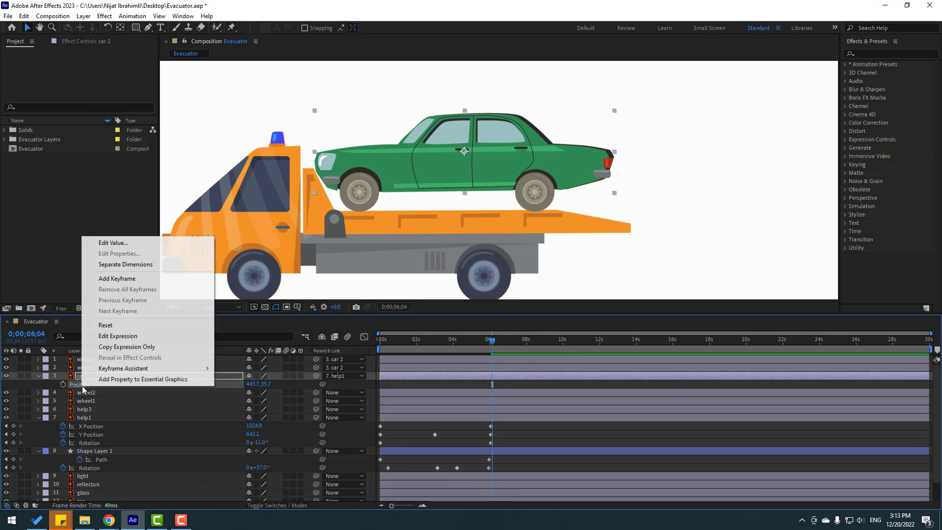
{"action": "left_click", "coordinate": [125, 264]}
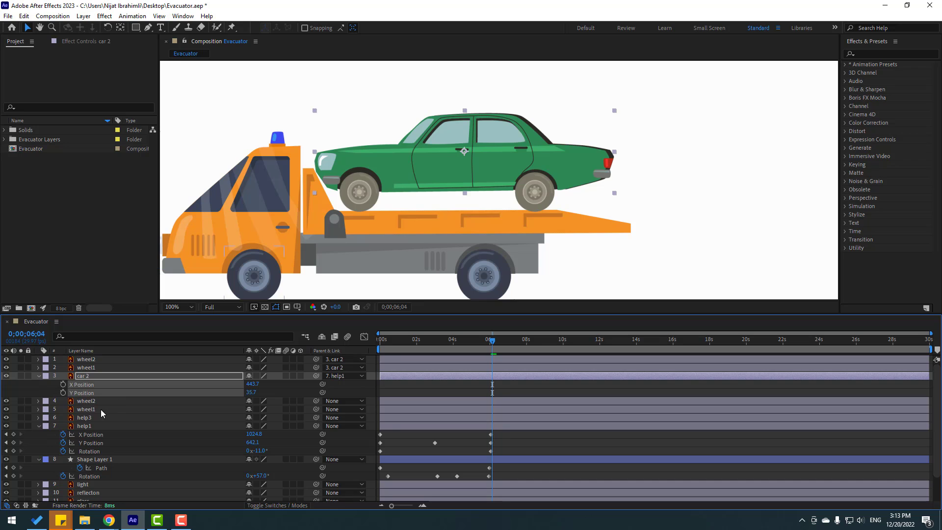
{"action": "left_click_drag", "start_coordinate": [252, 384], "coordinate": [244, 400]}
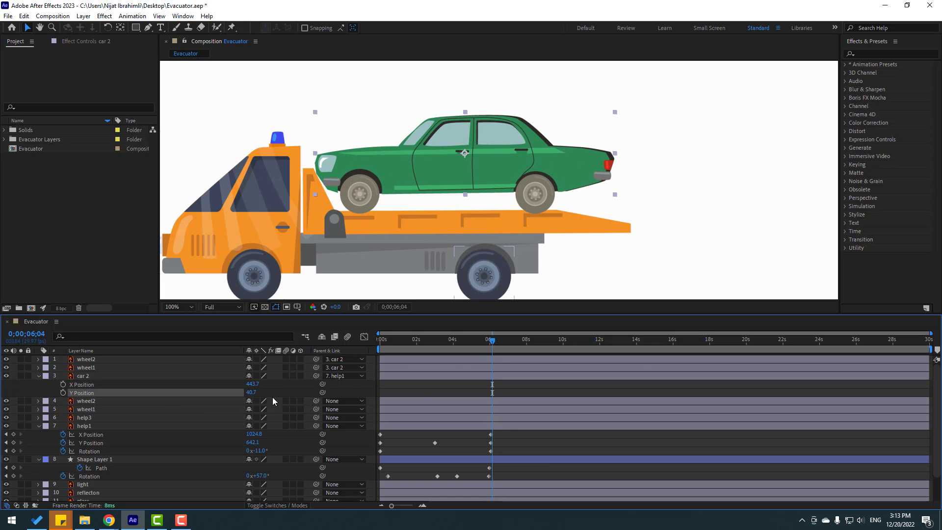
Add X Position and Y Position keyframes to the car 2 layer at 0;00;00;00
{"action": "left_click_drag", "start_coordinate": [489, 347], "coordinate": [355, 353]}
{"action": "left_click", "coordinate": [84, 376]}
{"action": "left_click", "coordinate": [63, 385]}
{"action": "left_click", "coordinate": [62, 393]}
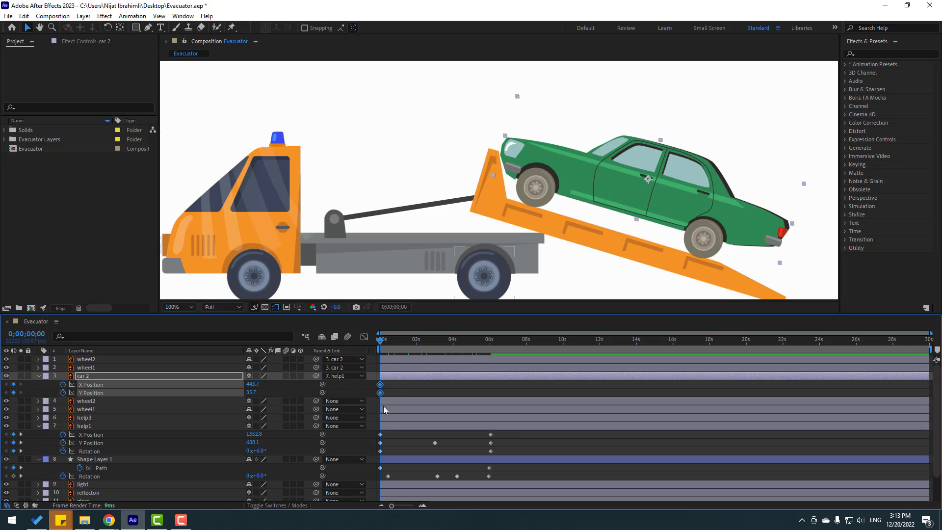
At 0;00;01;24, set car 2's X Position to 487.7 and Y Position to 44.7
{"action": "left_click_drag", "start_coordinate": [388, 345], "coordinate": [413, 346]}
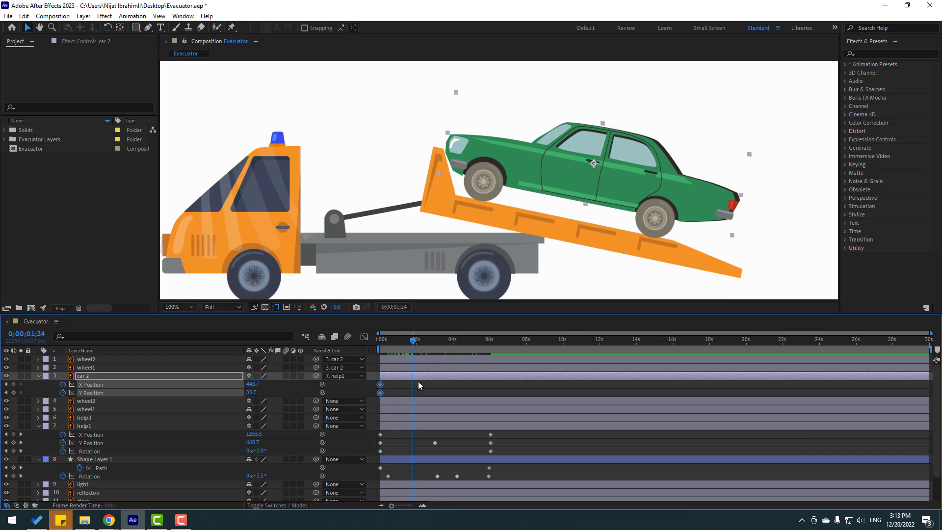
{"action": "left_click", "coordinate": [231, 394]}
{"action": "mouse_move", "coordinate": [251, 393]}
{"action": "left_mouse_down"}
{"action": "mouse_move", "coordinate": [259, 384]}
{"action": "mouse_move", "coordinate": [251, 393]}
{"action": "left_mouse_up"}
Apply Easy Ease to all of car 2's X and Y Position keyframes and preview the motion
{"action": "left_click_drag", "start_coordinate": [421, 387], "coordinate": [362, 397]}
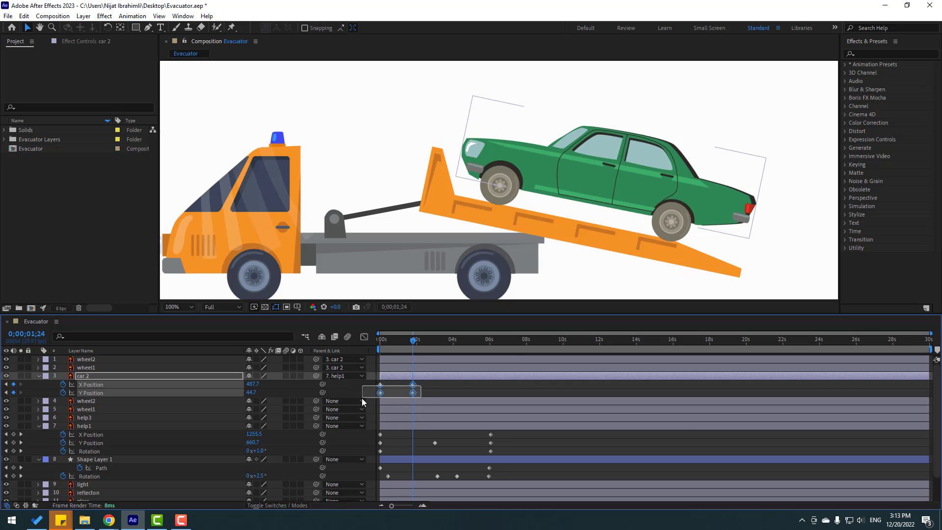
{"action": "right_click", "coordinate": [412, 398]}
{"action": "mouse_move", "coordinate": [491, 384]}
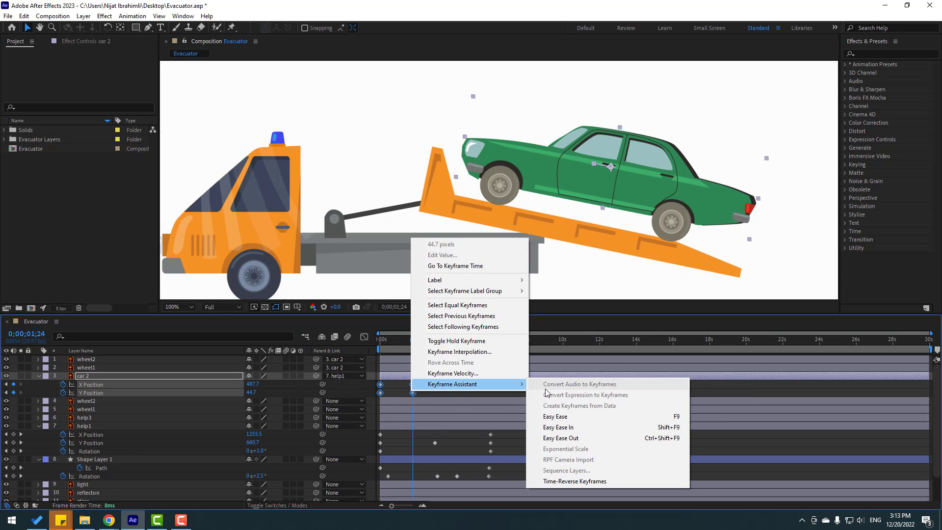
{"action": "left_click", "coordinate": [545, 421]}
{"action": "key", "text": "space"}
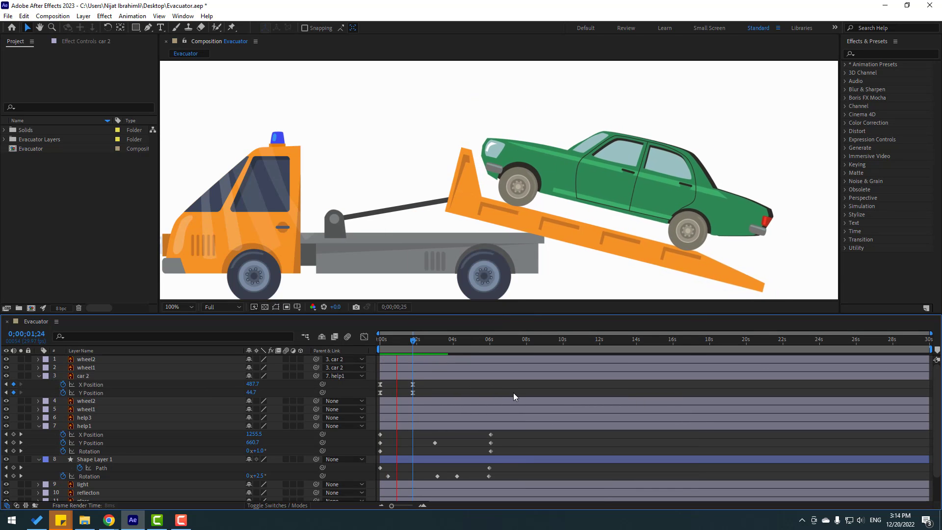
{"action": "key", "text": "space"}
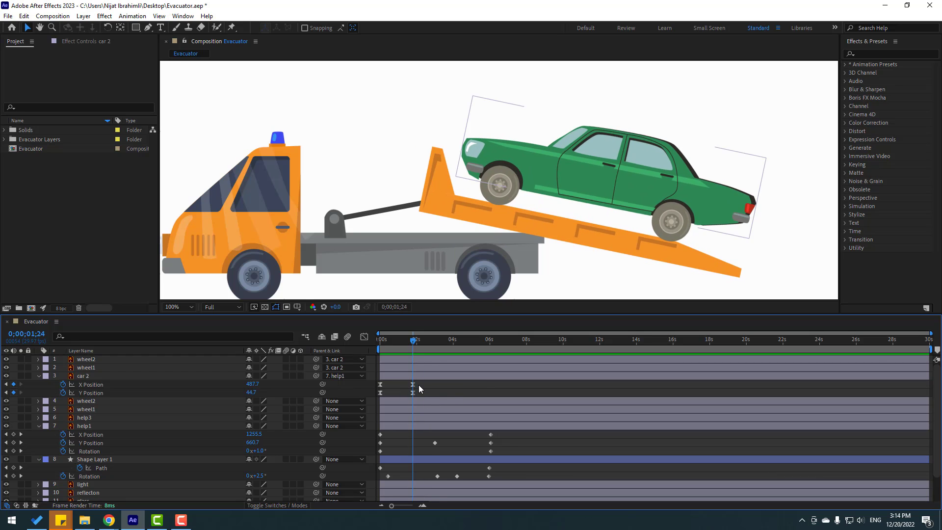
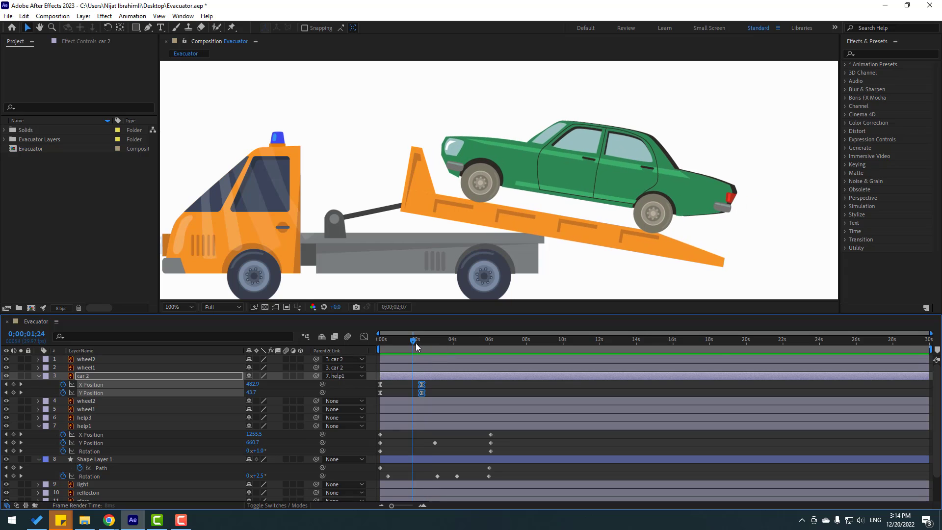
Shift car 2's second Position keyframes to 0;00;02;02, set them to X 471.7 and Y 39.7, and preview the motion
{"action": "left_click_drag", "start_coordinate": [422, 387], "coordinate": [420, 387]}
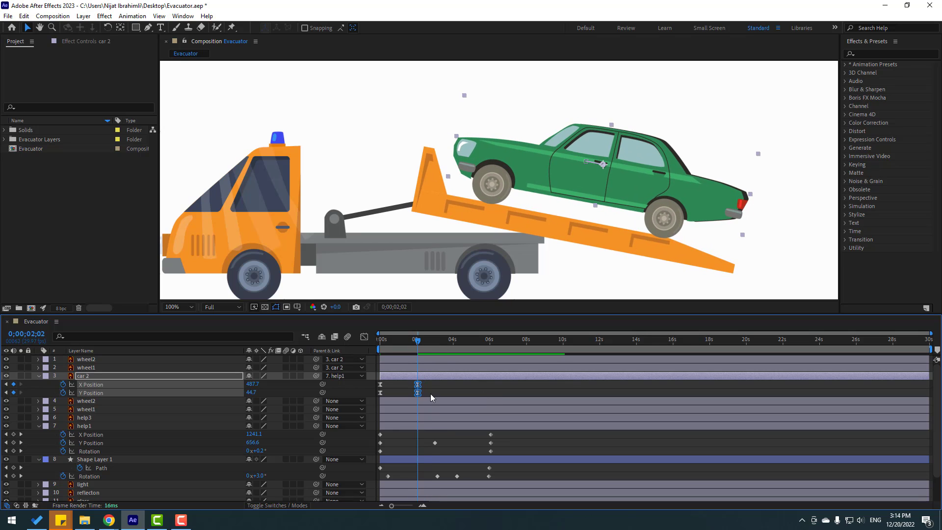
{"action": "key", "text": "F2"}
{"action": "left_click_drag", "start_coordinate": [255, 385], "coordinate": [248, 393]}
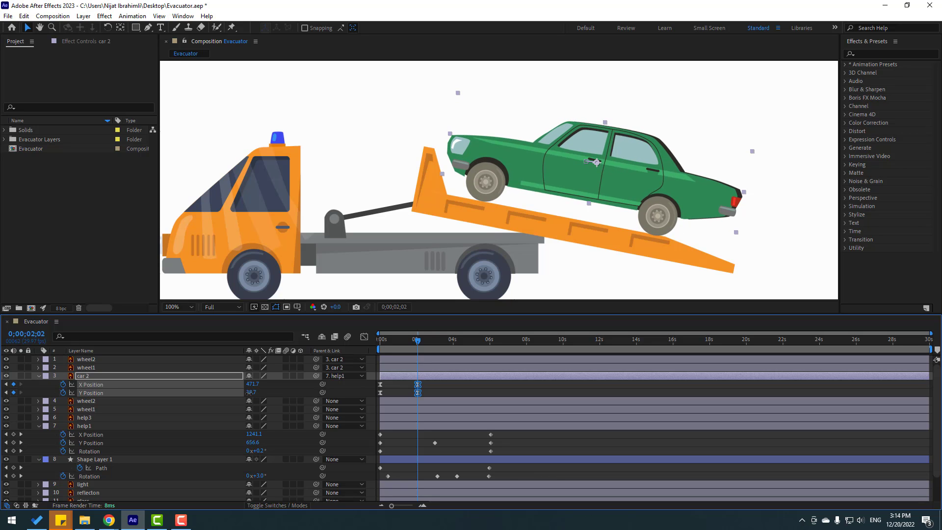
{"action": "left_click", "coordinate": [460, 390]}
{"action": "key", "text": "space"}
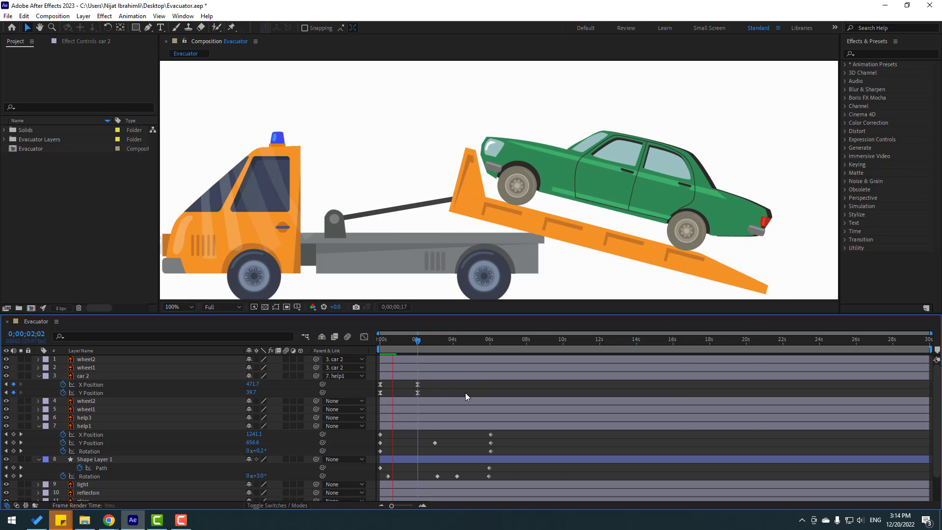
Add X Position and Y Position keyframes to car 2 at 0;00;02;29, keeping its current values
{"action": "left_click", "coordinate": [416, 345]}
{"action": "mouse_move", "coordinate": [421, 347]}
{"action": "left_mouse_down"}
{"action": "mouse_move", "coordinate": [443, 347]}
{"action": "mouse_move", "coordinate": [434, 348]}
{"action": "left_mouse_up"}
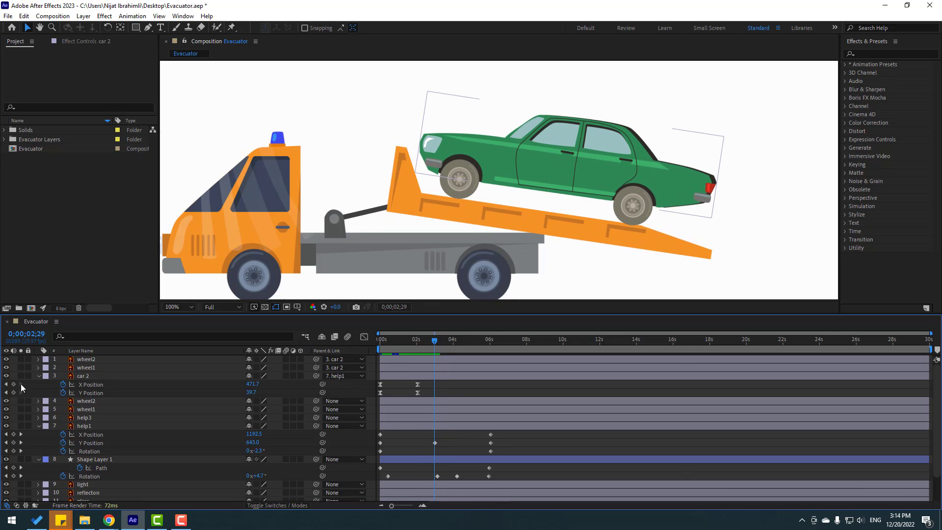
{"action": "key", "text": "alt+shift+p"}
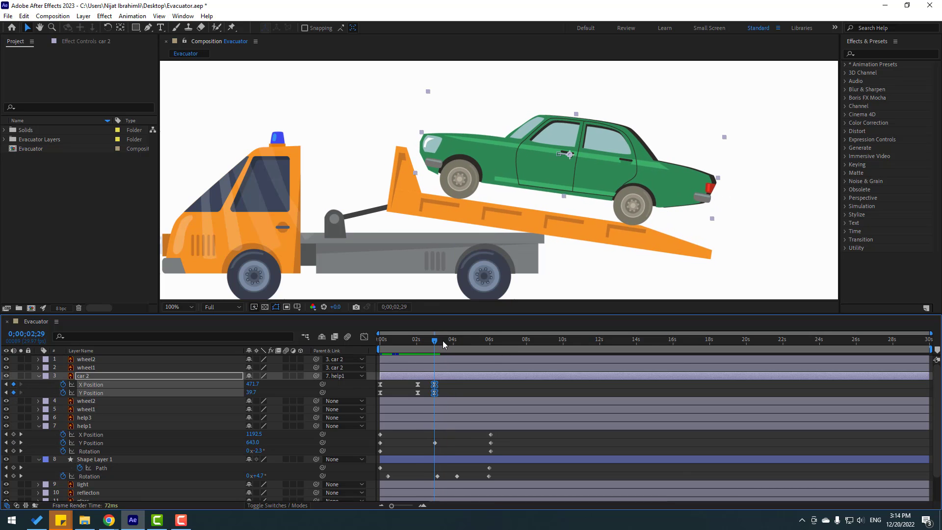
At 0;00;04;18, set car 2's X Position to 448.7 and Y Position to 36.7
{"action": "left_click_drag", "start_coordinate": [444, 343], "coordinate": [464, 344]}
{"action": "left_click", "coordinate": [459, 394]}
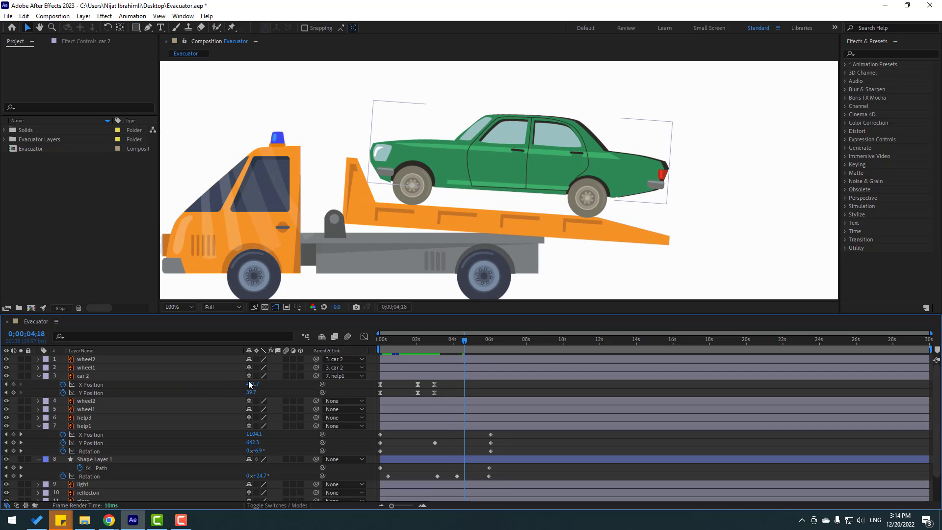
{"action": "left_click_drag", "start_coordinate": [252, 383], "coordinate": [412, 418]}
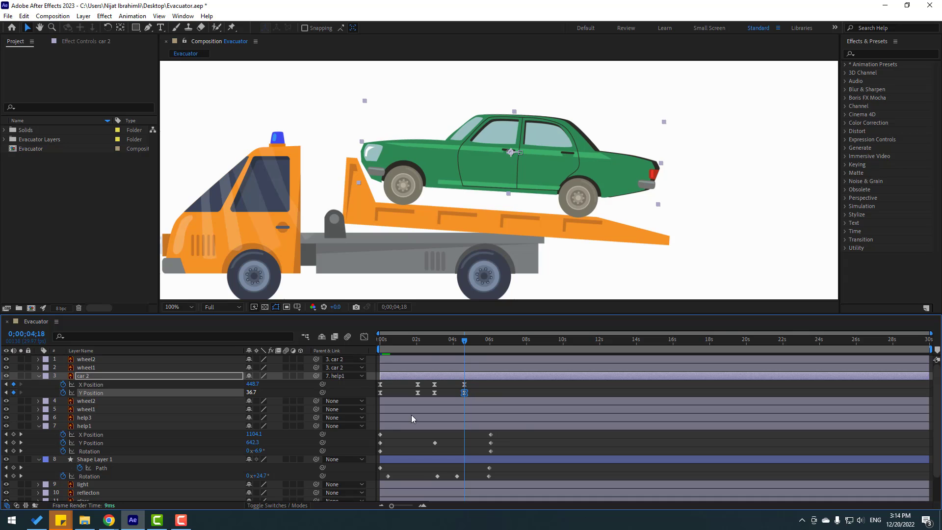
Shift car 2's last X and Y Position keyframes to about 6 seconds and preview the motion
{"action": "left_click_drag", "start_coordinate": [478, 381], "coordinate": [494, 391]}
{"action": "left_click", "coordinate": [514, 398]}
{"action": "key", "text": "space"}
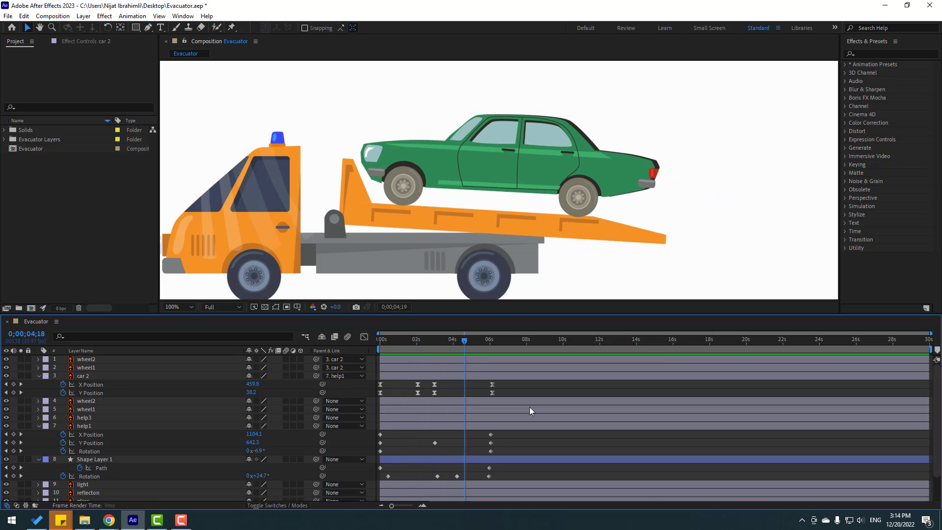
{"action": "key", "text": "space"}
{"action": "key", "text": "comma"}
Collapse the open properties of the car 2, help1 and Shape Layer 1 layers
{"action": "left_click", "coordinate": [37, 382]}
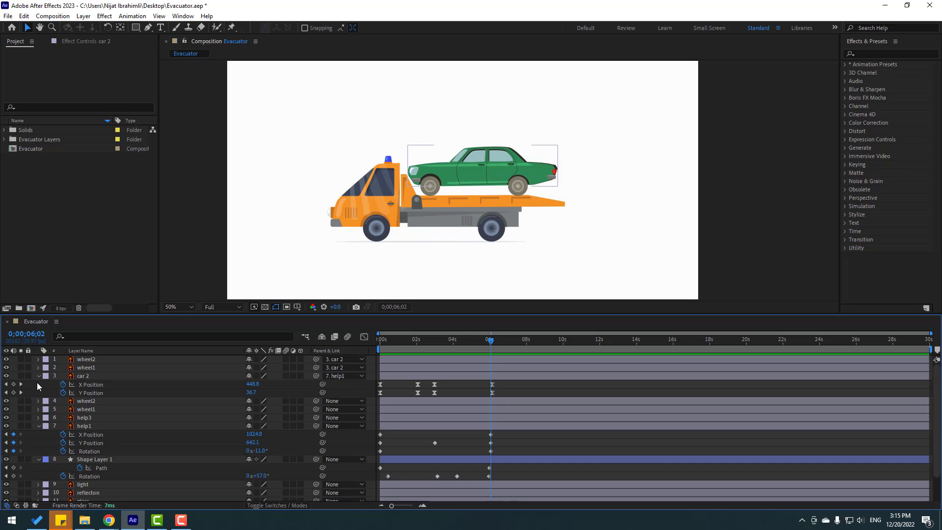
{"action": "left_click", "coordinate": [38, 376]}
{"action": "left_click", "coordinate": [37, 409]}
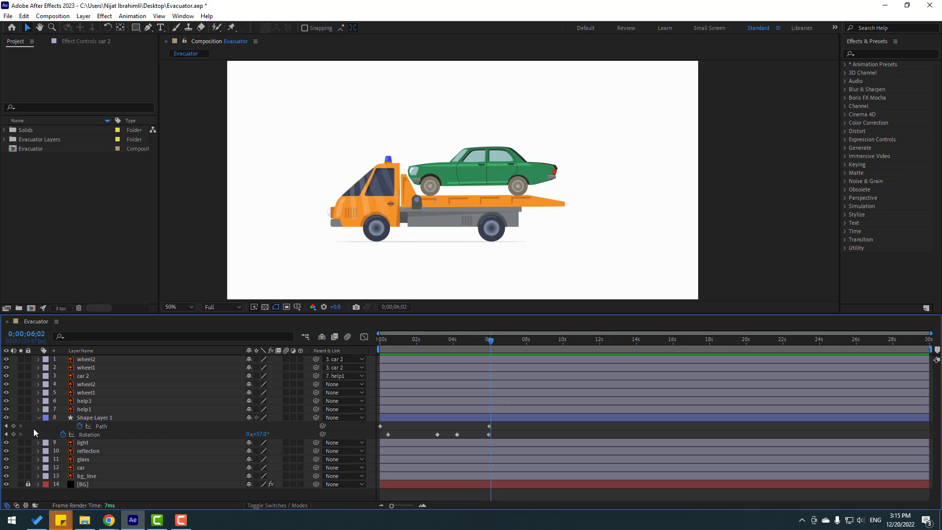
{"action": "left_click", "coordinate": [38, 417]}
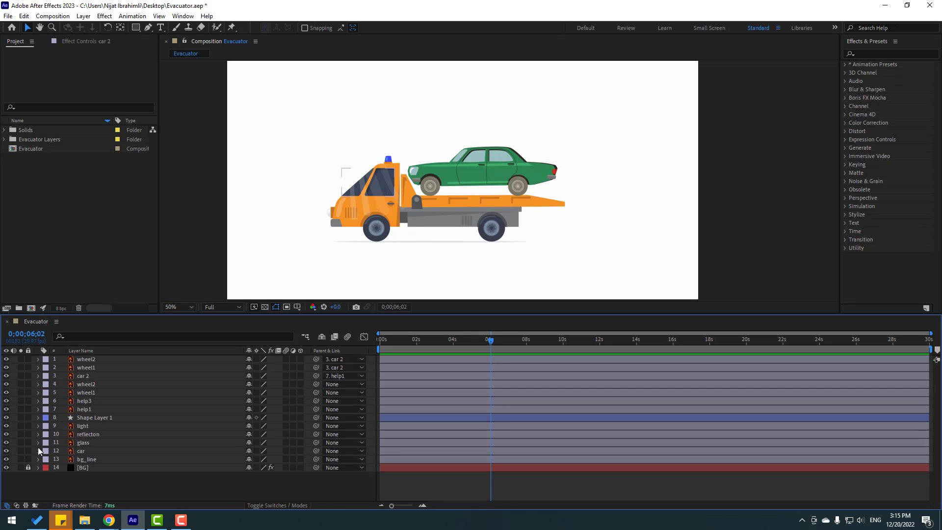
Reveal Rotation for the truck's unparented wheel2 and wheel1 layers and Position for the car layer
{"action": "left_click", "coordinate": [97, 385]}
{"action": "left_click", "coordinate": [111, 392], "text": "shift"}
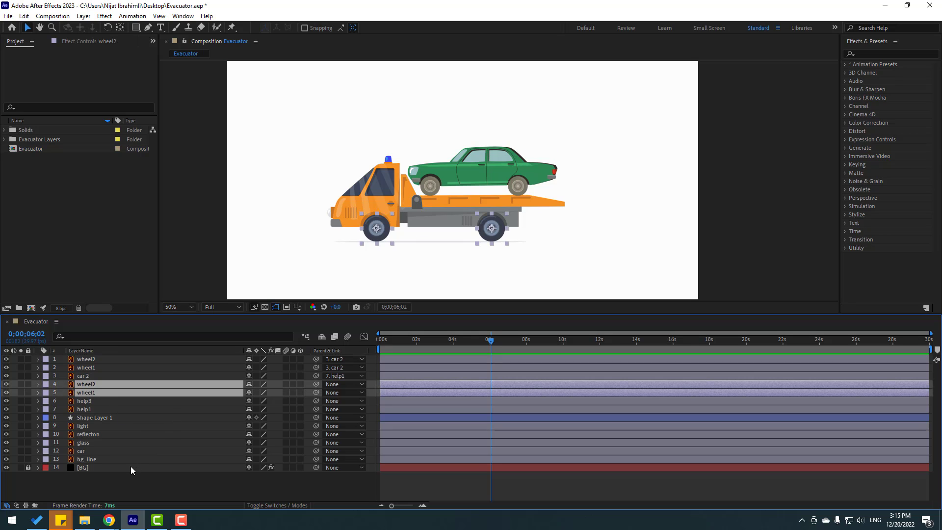
{"action": "key", "text": "r"}
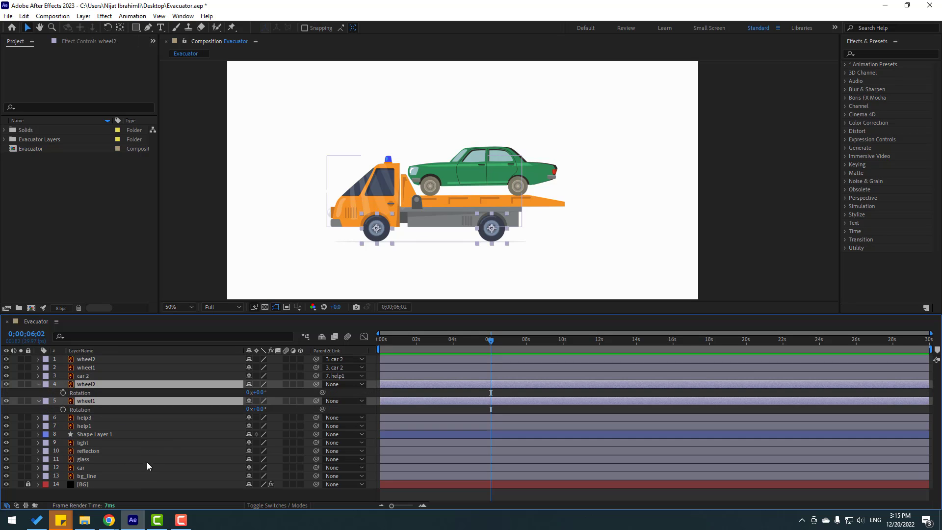
{"action": "left_click", "coordinate": [86, 493]}
{"action": "left_click", "coordinate": [84, 469]}
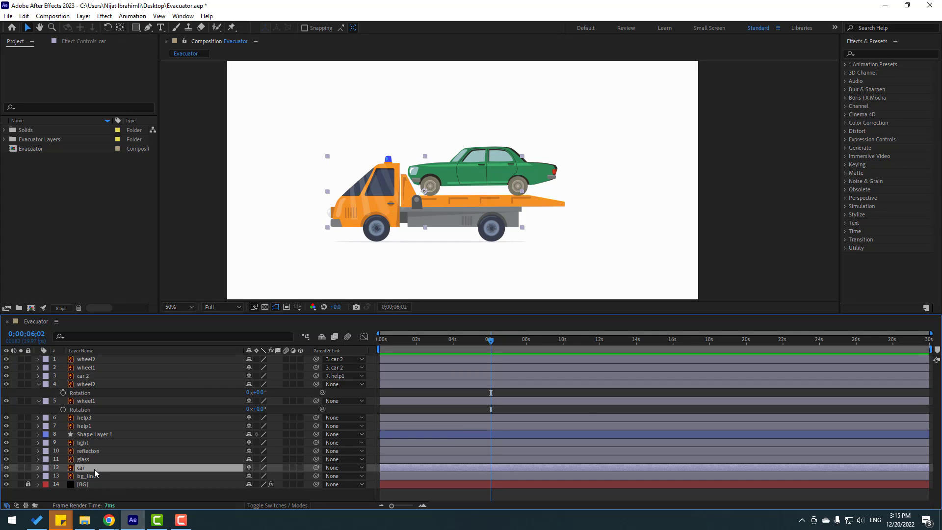
{"action": "key", "text": "p"}
{"action": "key", "text": "F2"}
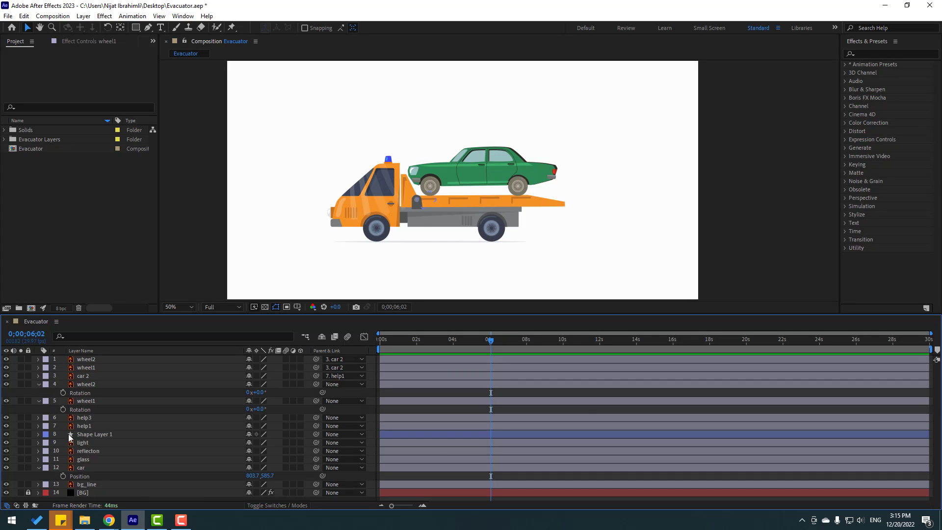
Link the truck's wheel1 Rotation to the car layer's X position with the expression thisComp.layer("car").transform.position[0]
{"action": "left_click", "coordinate": [63, 409], "text": "alt"}
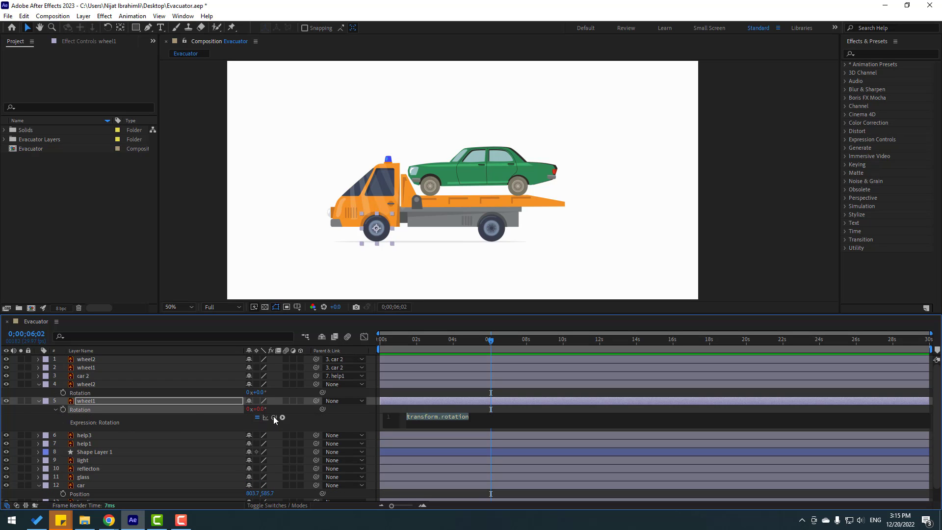
{"action": "left_click_drag", "start_coordinate": [274, 417], "coordinate": [87, 492]}
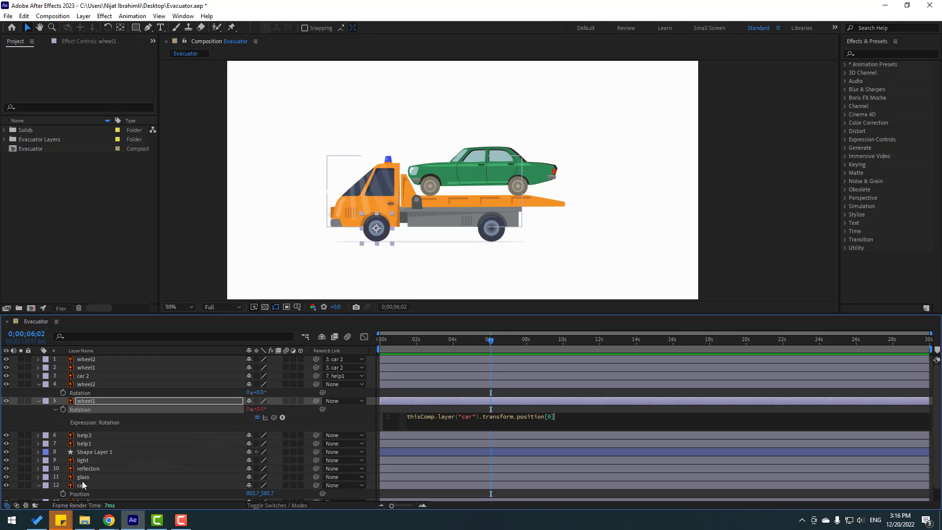
{"action": "left_click", "coordinate": [29, 422]}
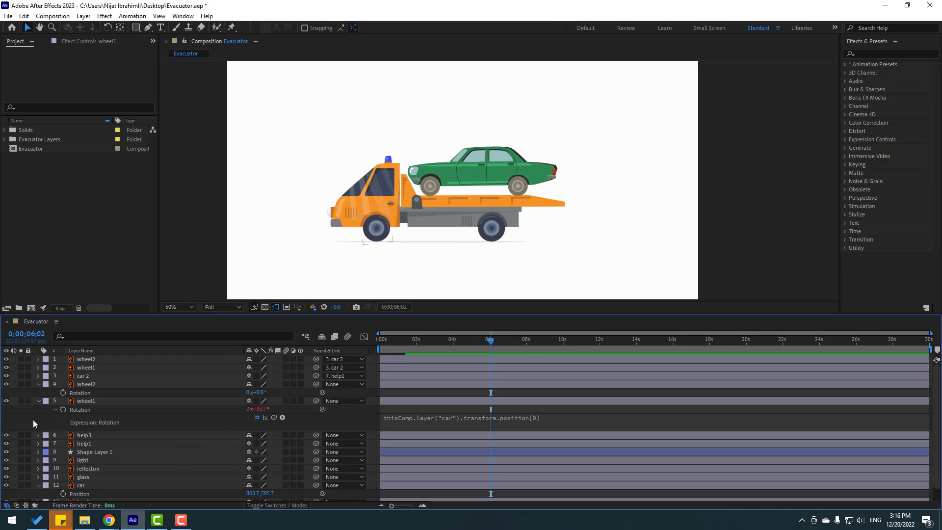
{"action": "left_click", "coordinate": [38, 401]}
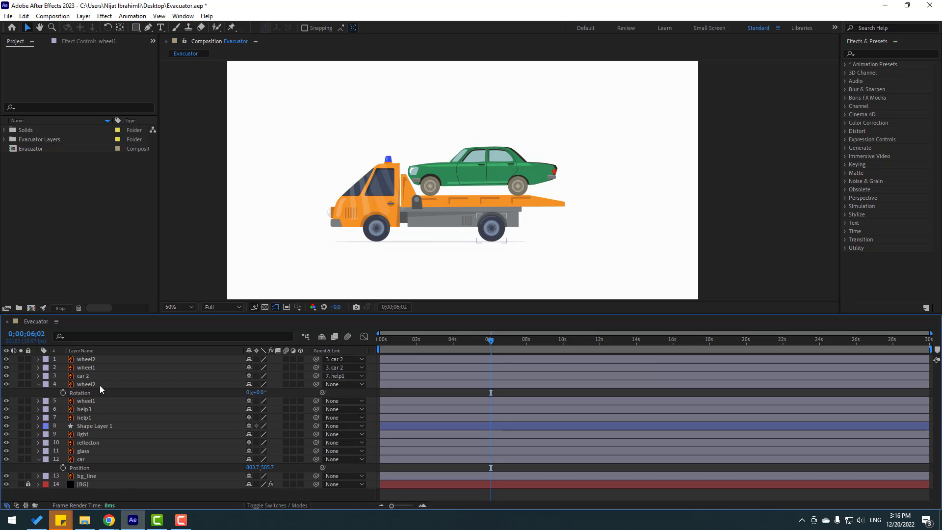
Link the truck's wheel2 Rotation to the car layer's X position with the expression thisComp.layer("car").transform.position[0]
{"action": "left_click", "coordinate": [62, 393], "text": "alt"}
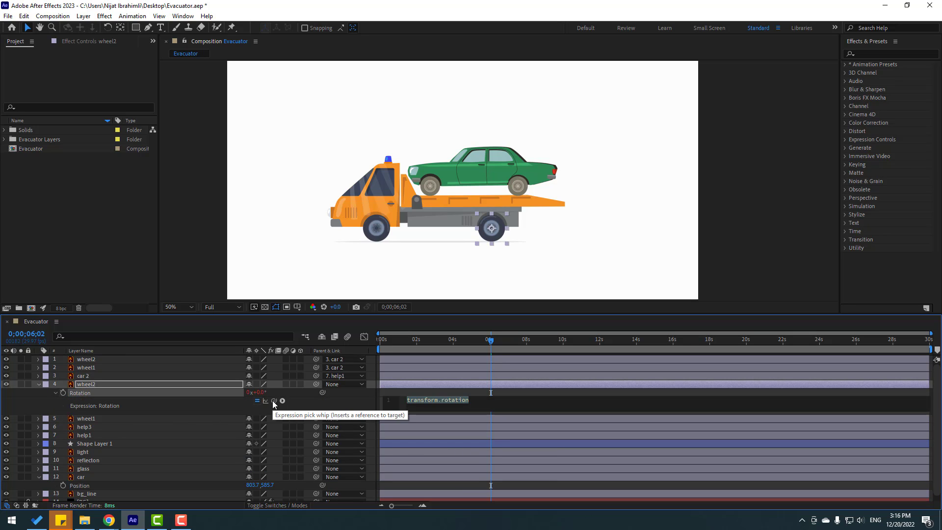
{"action": "left_click_drag", "start_coordinate": [275, 403], "coordinate": [80, 487]}
{"action": "left_click", "coordinate": [415, 390]}
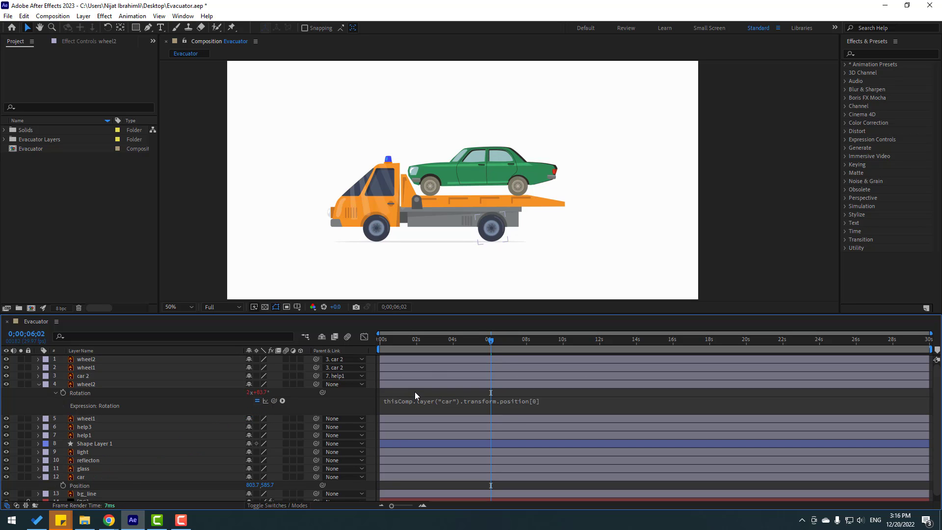
{"action": "left_click", "coordinate": [40, 384]}
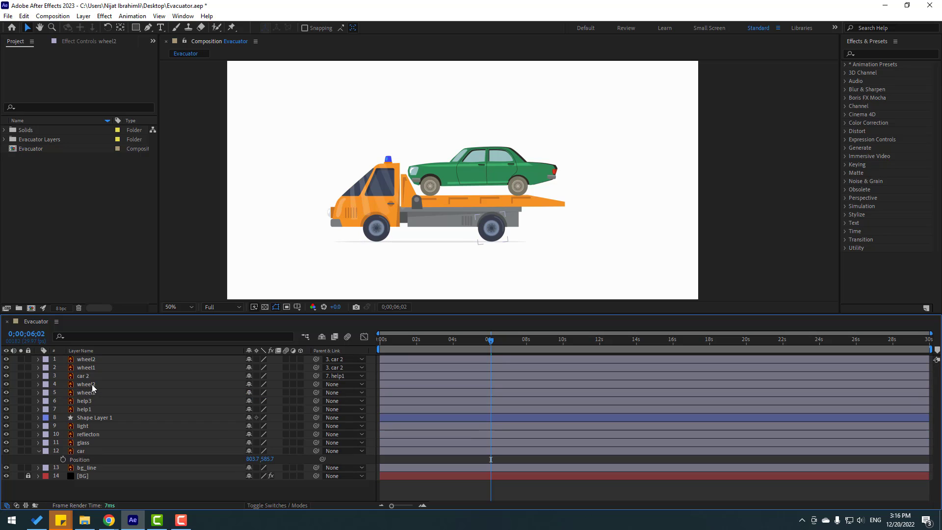
Parent the truck's wheel2 and wheel1 layers to the car layer
{"action": "left_click", "coordinate": [93, 386]}
{"action": "left_click", "coordinate": [103, 395], "text": "shift"}
{"action": "left_click_drag", "start_coordinate": [316, 385], "coordinate": [83, 452]}
{"action": "left_click", "coordinate": [203, 484]}
Add a Position keyframe to the car layer just before 7 seconds and set its X position to -411.3 at 0;00;11;20
{"action": "left_click", "coordinate": [81, 451]}
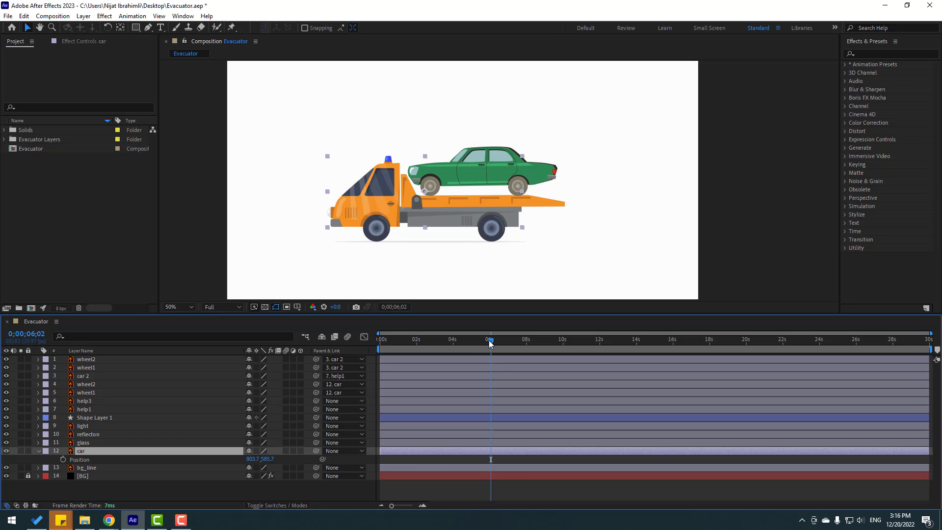
{"action": "mouse_move", "coordinate": [490, 344]}
{"action": "left_mouse_down"}
{"action": "mouse_move", "coordinate": [439, 346]}
{"action": "mouse_move", "coordinate": [503, 348]}
{"action": "left_mouse_up"}
{"action": "left_click", "coordinate": [64, 460]}
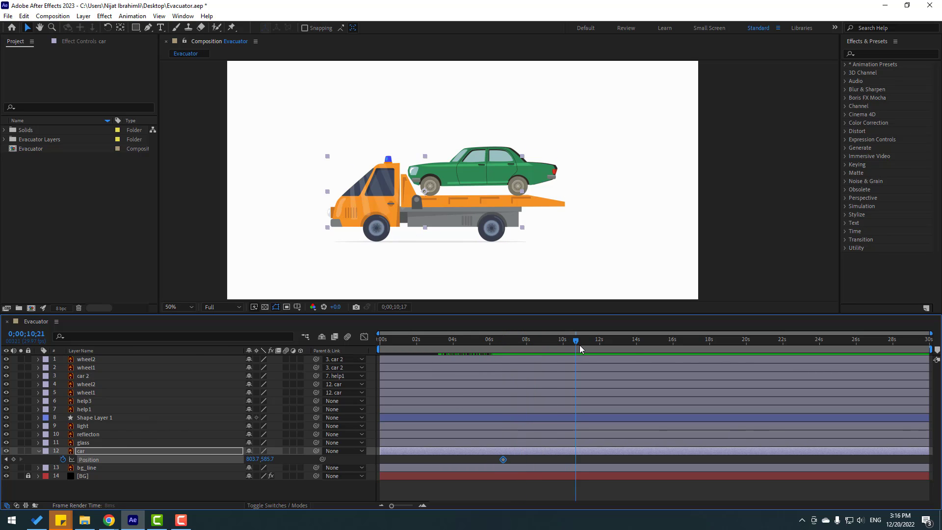
{"action": "left_click_drag", "start_coordinate": [580, 346], "coordinate": [591, 347]}
{"action": "left_click_drag", "start_coordinate": [245, 458], "coordinate": [160, 462]}
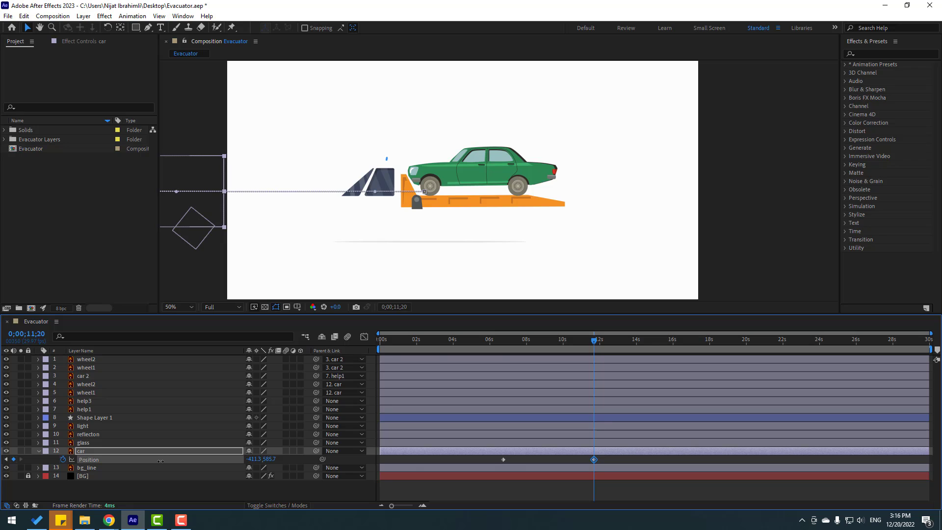
Apply Easy Ease to both of the car layer's Position keyframes
{"action": "left_click_drag", "start_coordinate": [608, 456], "coordinate": [500, 463]}
{"action": "right_click", "coordinate": [503, 460]}
{"action": "mouse_move", "coordinate": [564, 451]}
{"action": "left_click", "coordinate": [662, 385]}
{"action": "left_click", "coordinate": [660, 385]}
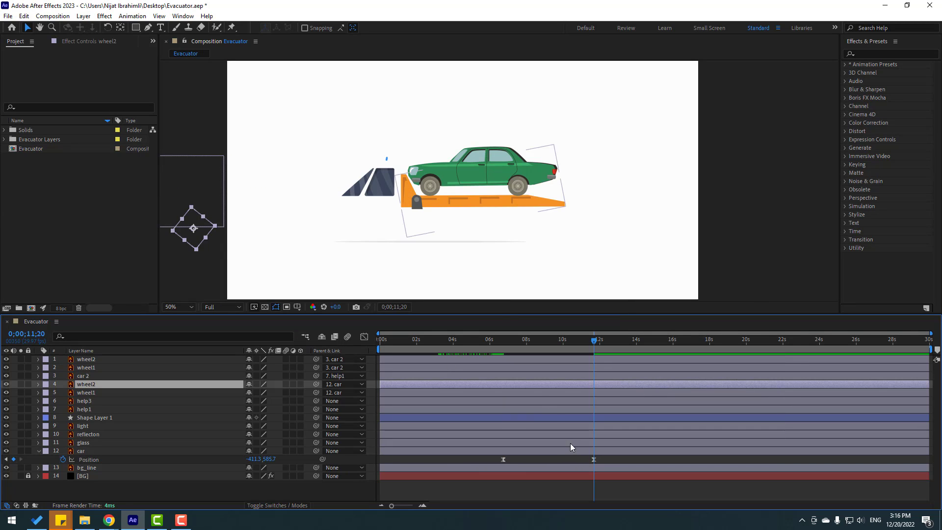
Start the work area at about 6 seconds and preview the truck driving off
{"action": "left_click_drag", "start_coordinate": [379, 349], "coordinate": [489, 349]}
{"action": "key", "text": "space"}
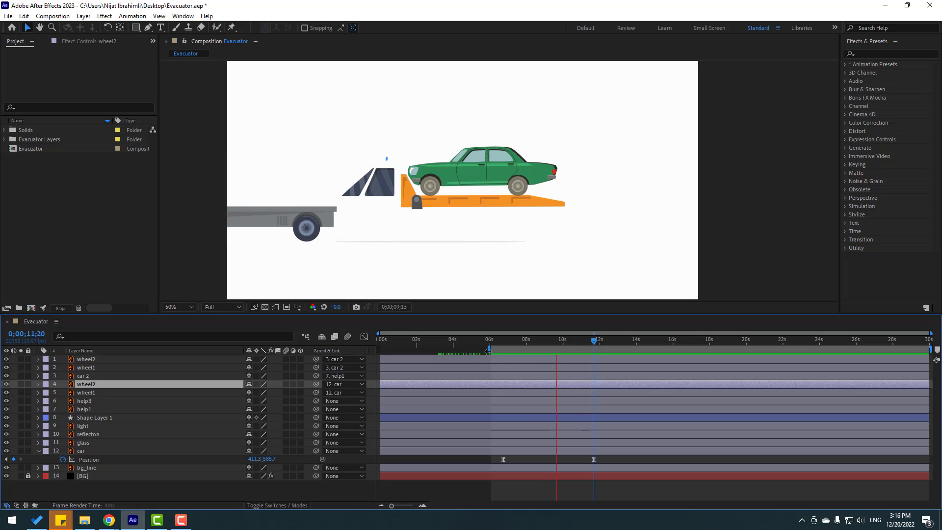
{"action": "left_click", "coordinate": [559, 340]}
In the car layer's Position speed graph, extend the first keyframe's outgoing influence for a slower start, and preview it
{"action": "left_click_drag", "start_coordinate": [608, 464], "coordinate": [491, 456]}
{"action": "left_click", "coordinate": [364, 338]}
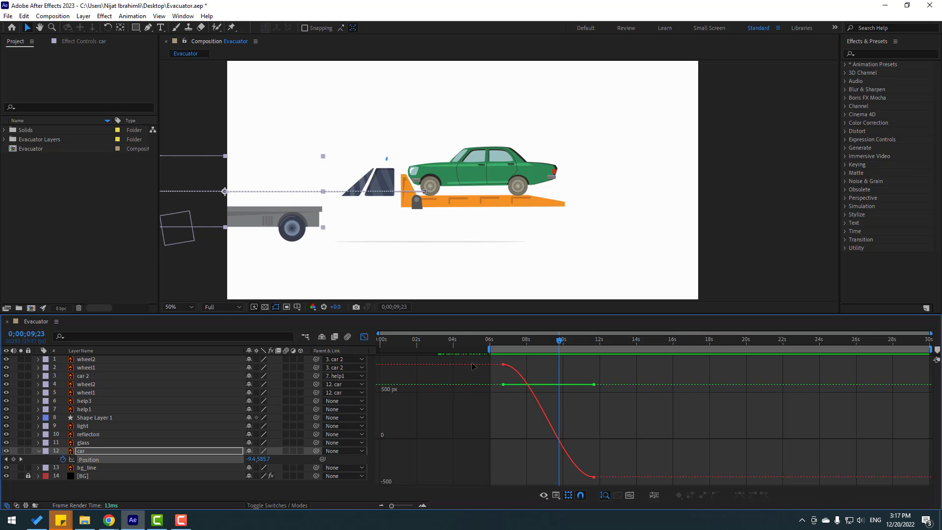
{"action": "left_click", "coordinate": [556, 497]}
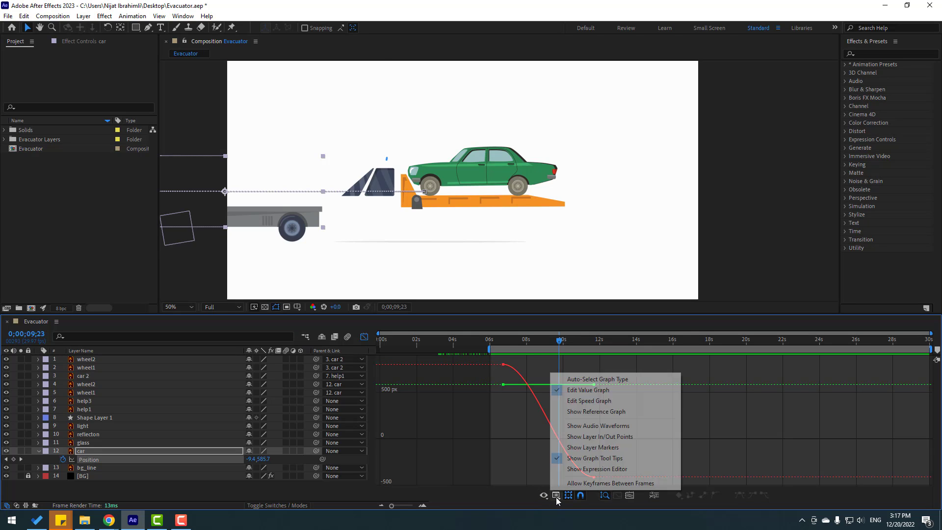
{"action": "left_click", "coordinate": [598, 401]}
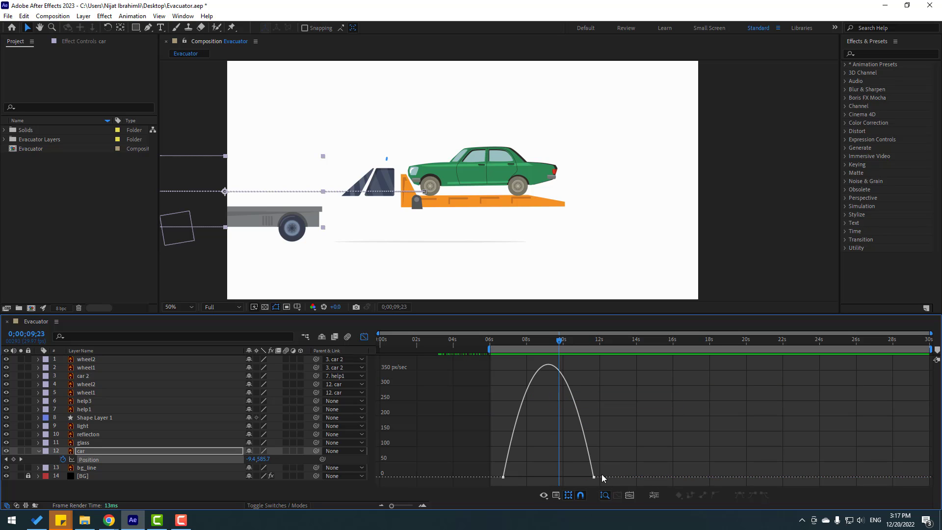
{"action": "key", "text": "ctrl+a"}
{"action": "left_click_drag", "start_coordinate": [517, 477], "coordinate": [536, 487]}
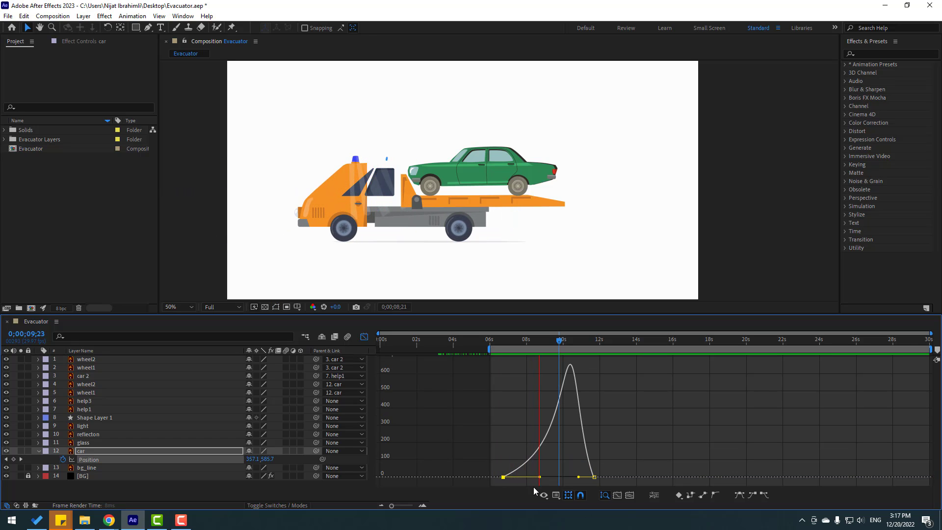
{"action": "key", "text": "space"}
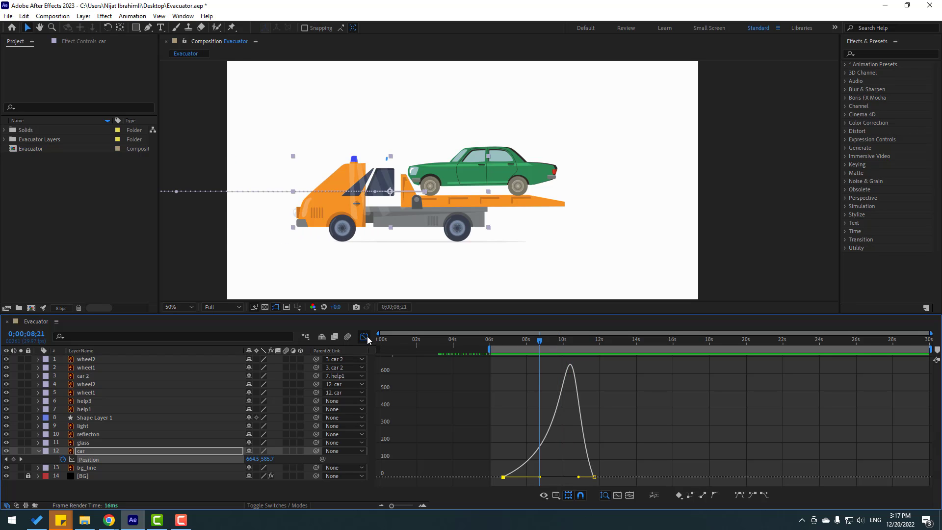
{"action": "left_click", "coordinate": [369, 338]}
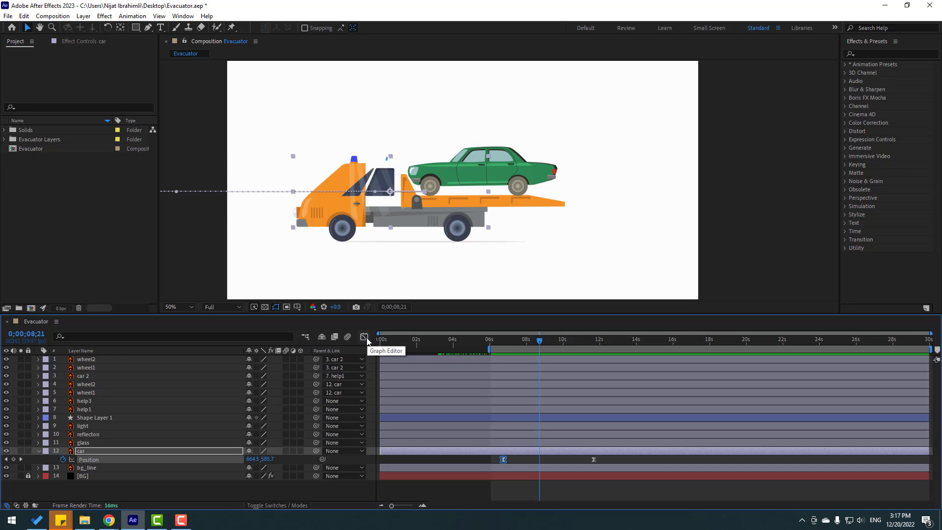
Go back to 0;00;05;10 and parent the glass layer to the car layer
{"action": "left_click_drag", "start_coordinate": [539, 340], "coordinate": [471, 353]}
{"action": "left_click", "coordinate": [104, 490]}
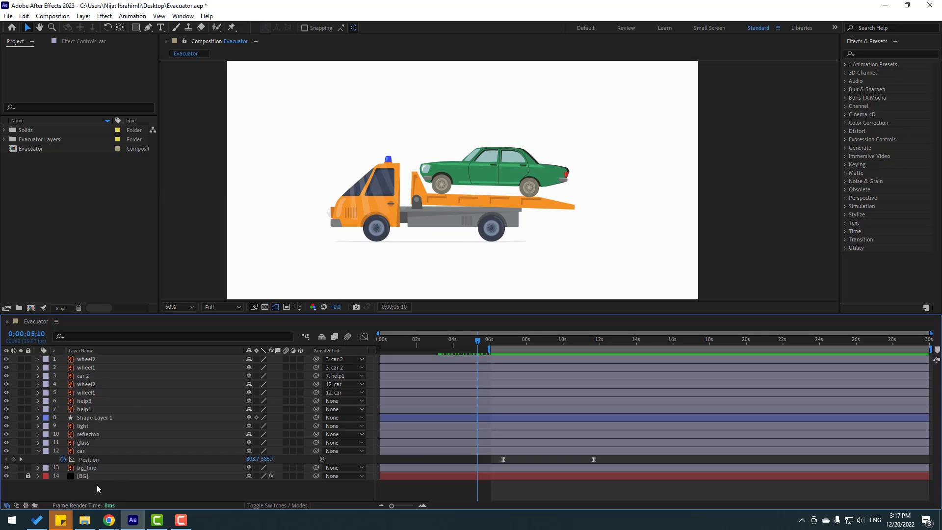
{"action": "left_click", "coordinate": [85, 443]}
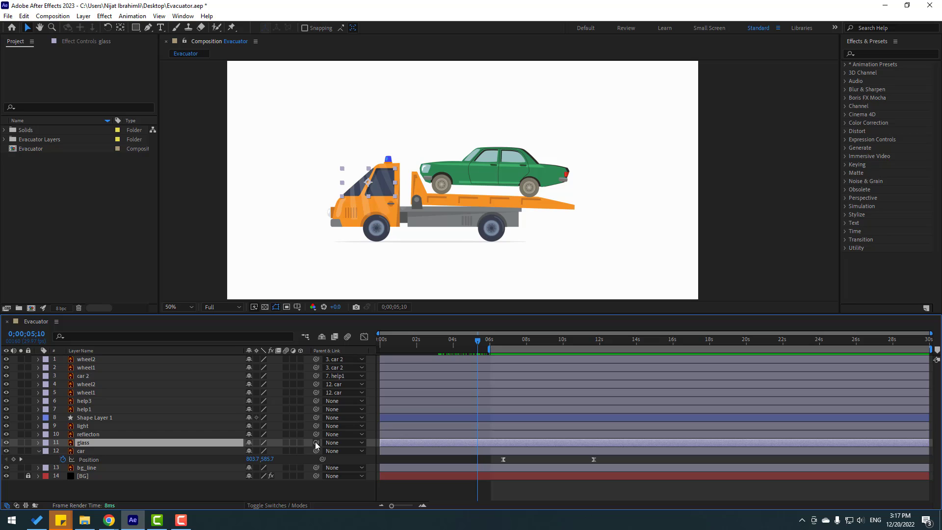
{"action": "left_click_drag", "start_coordinate": [287, 443], "coordinate": [92, 451]}
Use the glass layer as the track matte for the reflecton layer and make the glass layer visible again
{"action": "left_click", "coordinate": [88, 435]}
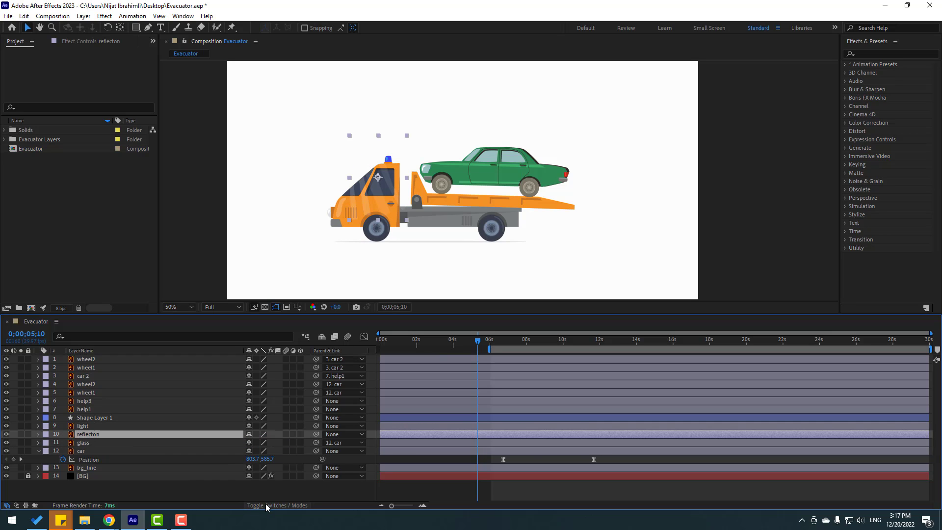
{"action": "left_click", "coordinate": [282, 505]}
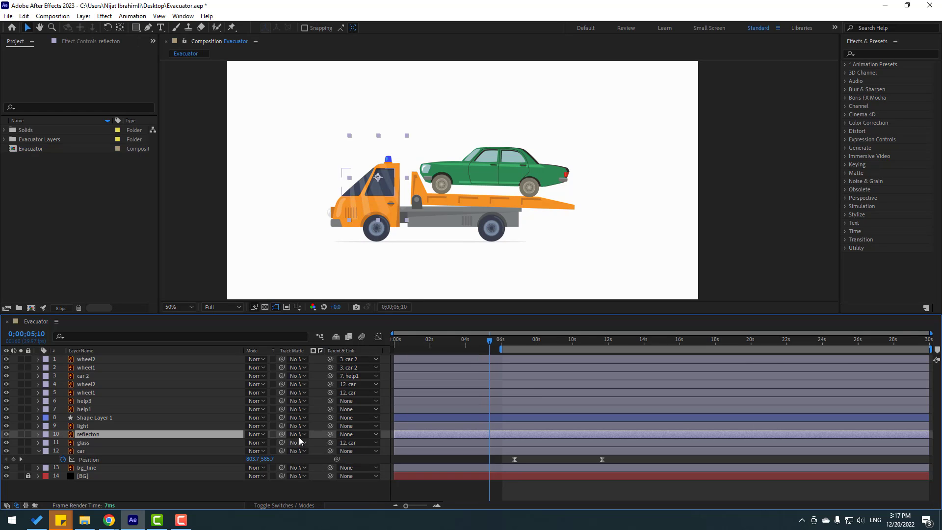
{"action": "left_click", "coordinate": [298, 434]}
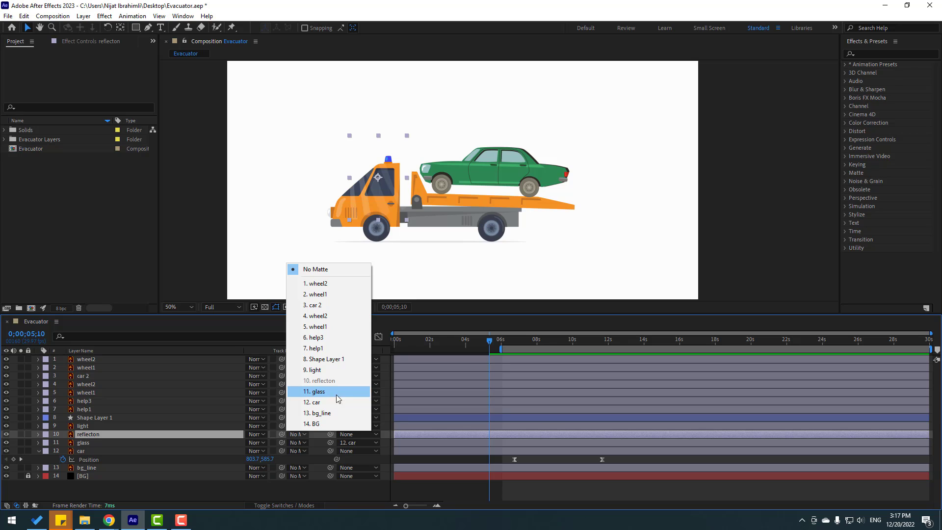
{"action": "left_click", "coordinate": [333, 393]}
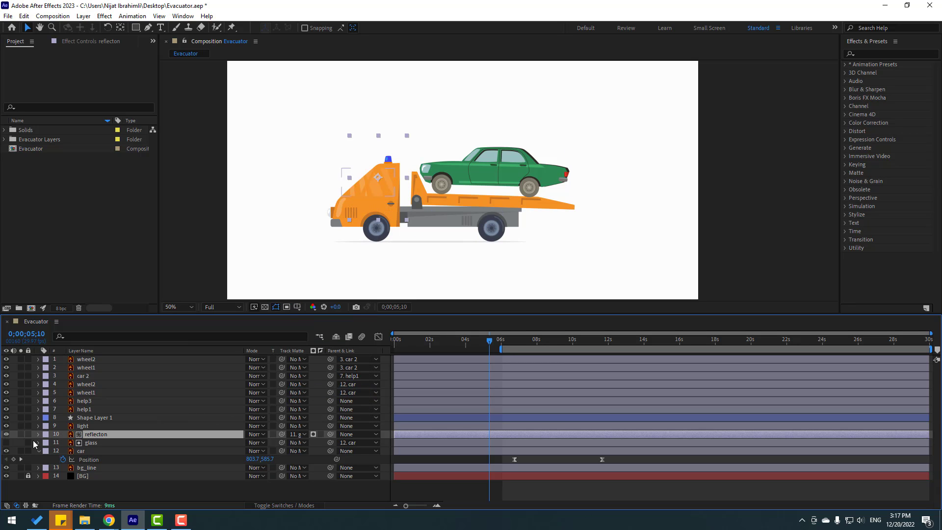
{"action": "left_click", "coordinate": [6, 444]}
{"action": "key", "text": "period"}
{"action": "key", "text": "period"}
{"action": "key", "text": "period"}
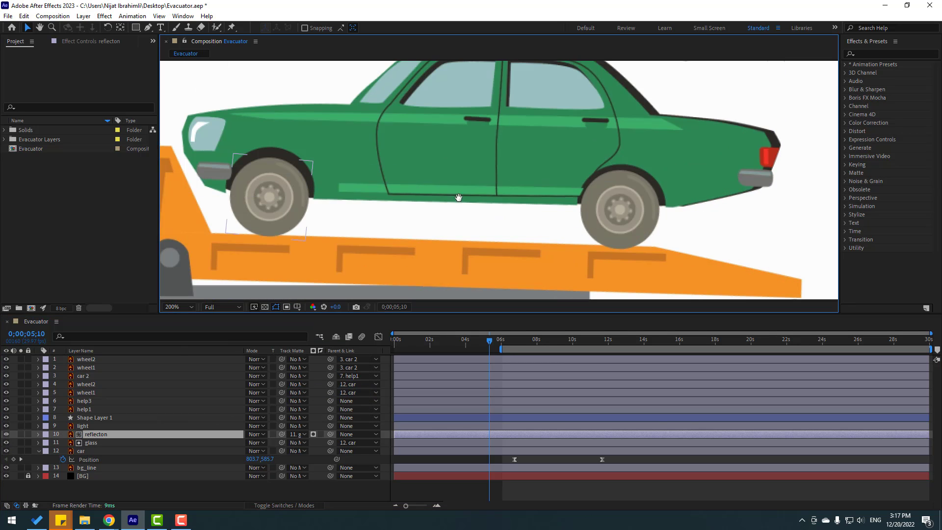
{"action": "scroll", "coordinate": [391, 240], "scroll_direction": "left", "scroll_amount": 4}
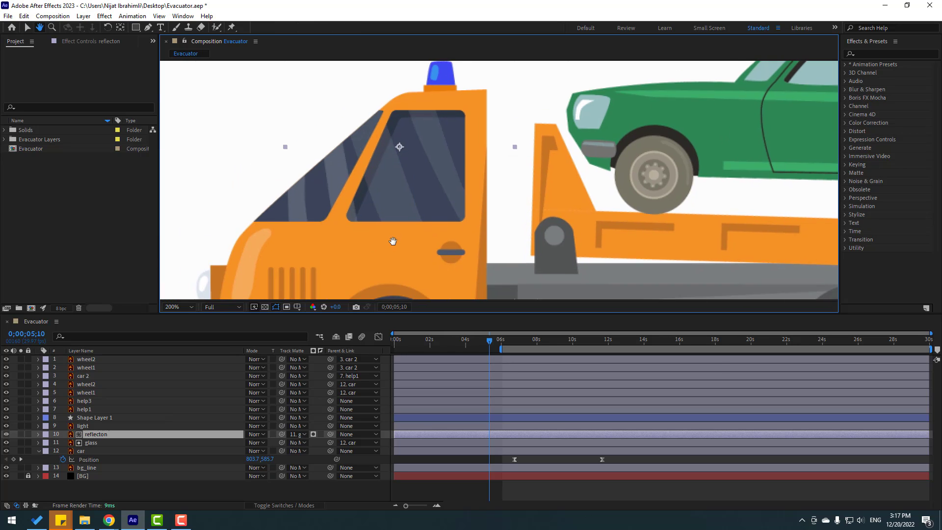
{"action": "scroll", "coordinate": [391, 263], "scroll_direction": "right", "scroll_amount": 2}
Set a Position keyframe on the reflecton layer at 0;00;06;21 and parent the layer to glass
{"action": "left_click_drag", "start_coordinate": [490, 342], "coordinate": [516, 346]}
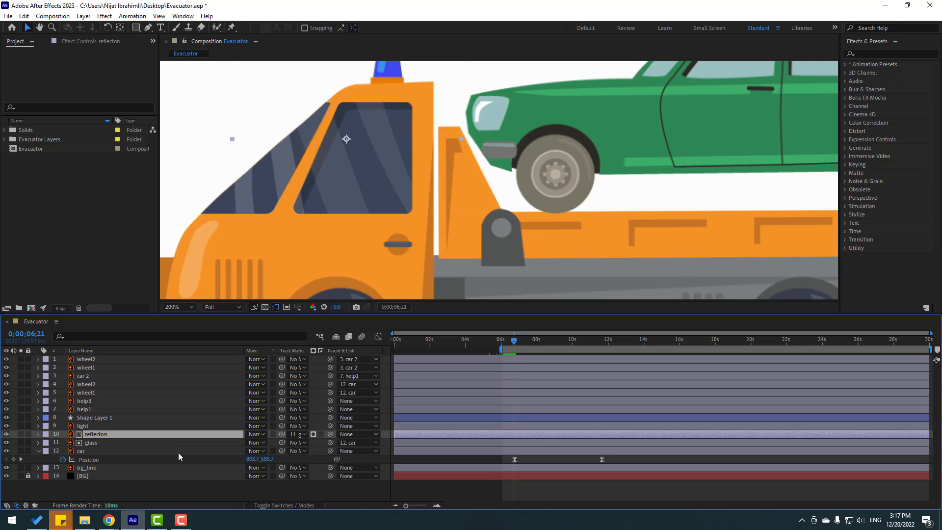
{"action": "key", "text": "p"}
{"action": "left_click", "coordinate": [63, 442]}
{"action": "scroll", "coordinate": [488, 248], "scroll_direction": "down", "scroll_amount": 1}
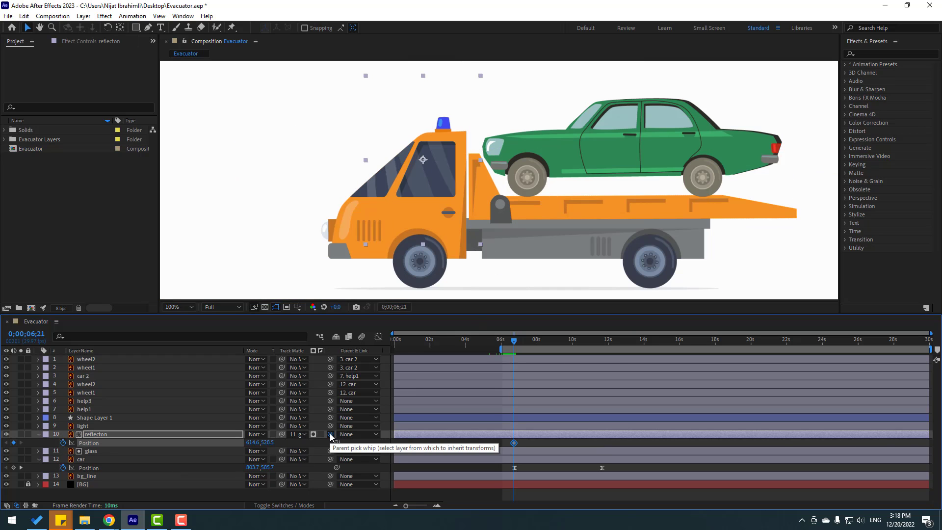
{"action": "left_click_drag", "start_coordinate": [330, 434], "coordinate": [98, 451]}
At 0;00;10;00, shift the reflecton layer right and slightly up, to a Position of about 312, -2
{"action": "left_click_drag", "start_coordinate": [523, 344], "coordinate": [572, 343]}
{"action": "key", "text": "h"}
{"action": "left_click_drag", "start_coordinate": [356, 246], "coordinate": [556, 246]}
{"action": "key", "text": "v"}
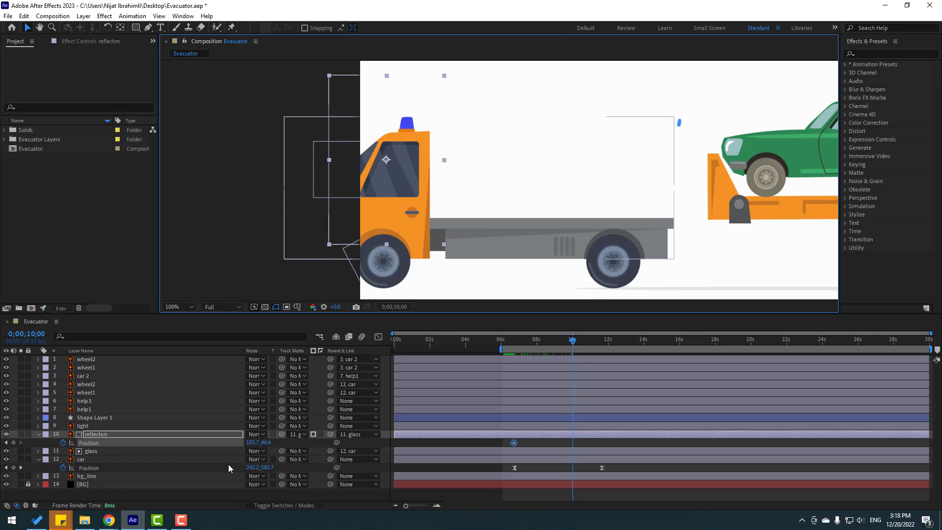
{"action": "left_click_drag", "start_coordinate": [391, 188], "coordinate": [438, 169]}
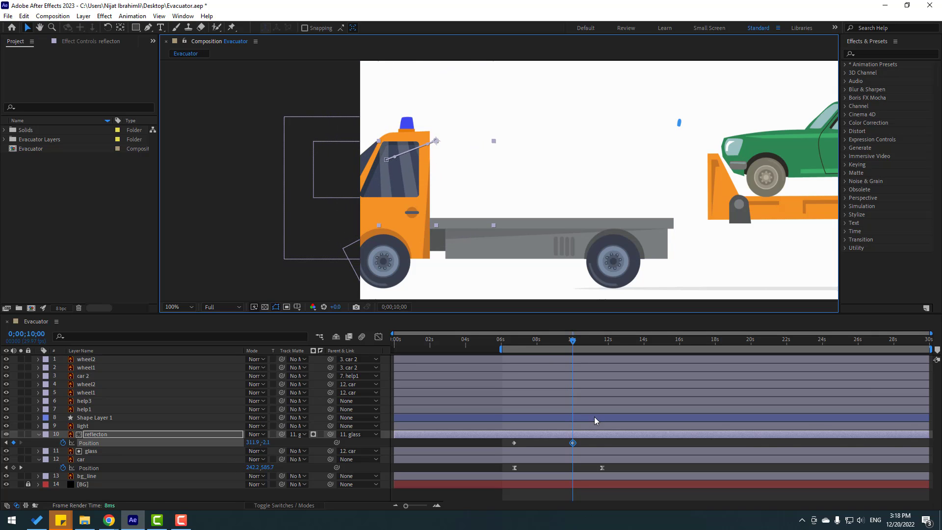
Move the second reflecton Position keyframe to about 12 seconds, apply Easy Ease to both keyframes, and preview the glass reflections
{"action": "left_click_drag", "start_coordinate": [572, 443], "coordinate": [506, 440]}
{"action": "right_click", "coordinate": [514, 442]}
{"action": "left_click", "coordinate": [658, 372]}
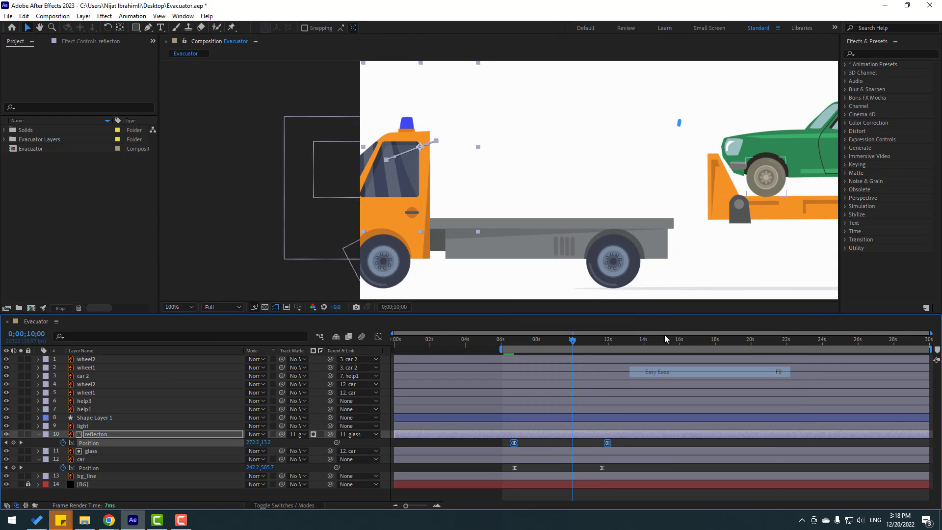
{"action": "key", "text": "space"}
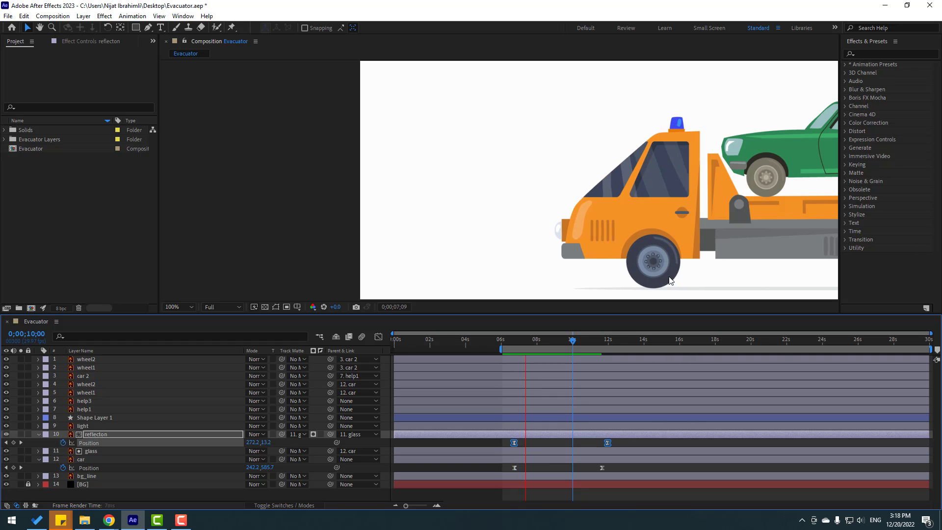
{"action": "scroll", "coordinate": [585, 283], "scroll_direction": "down", "scroll_amount": 2}
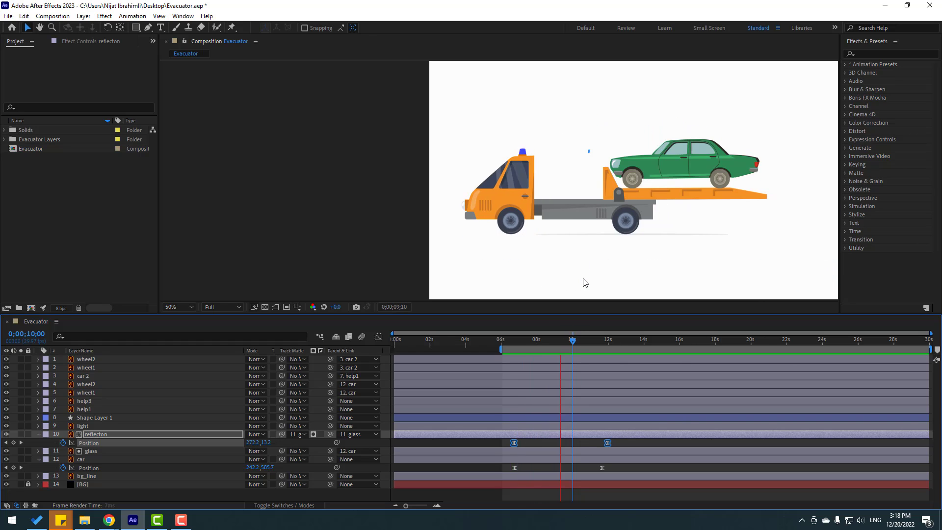
{"action": "key", "text": "space"}
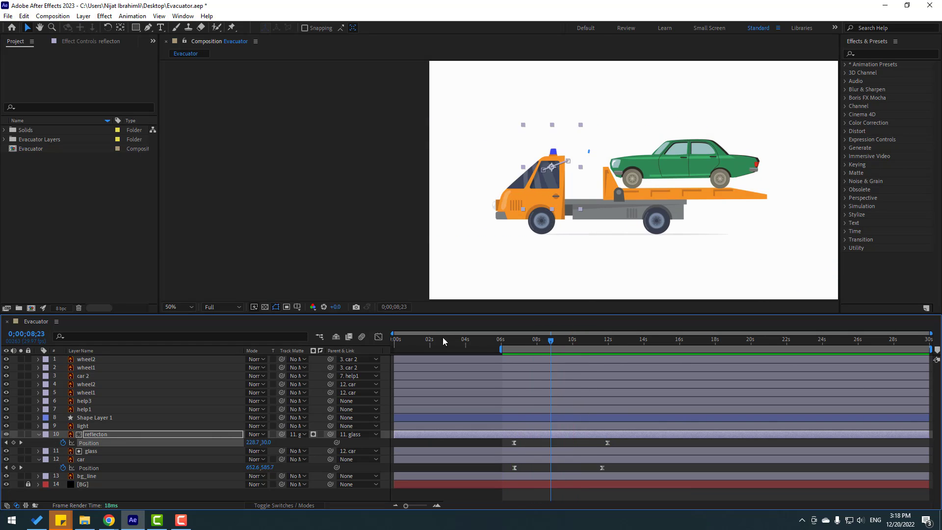
Extend the outgoing influence of the first keyframe in the reflecton layer's Position speed graph for a slower start
{"action": "key", "text": "shift+F3"}
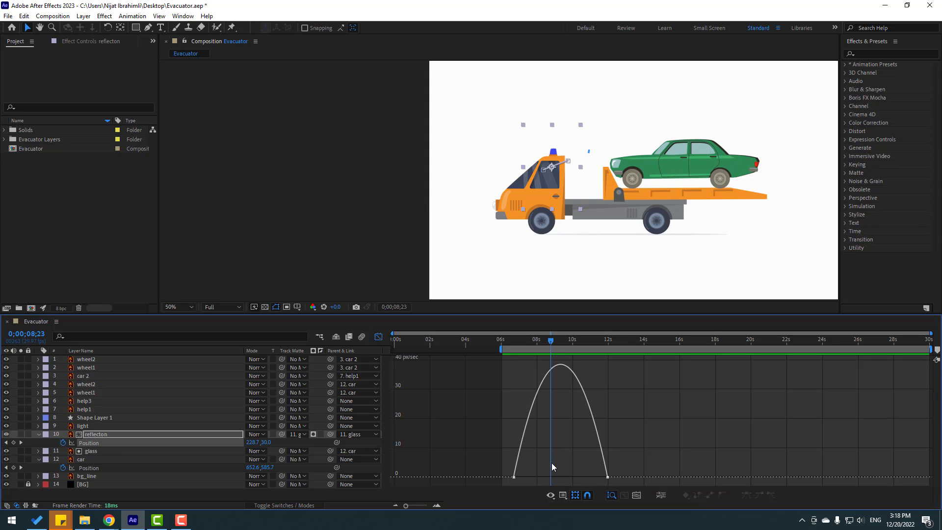
{"action": "left_click_drag", "start_coordinate": [494, 488], "coordinate": [548, 476]}
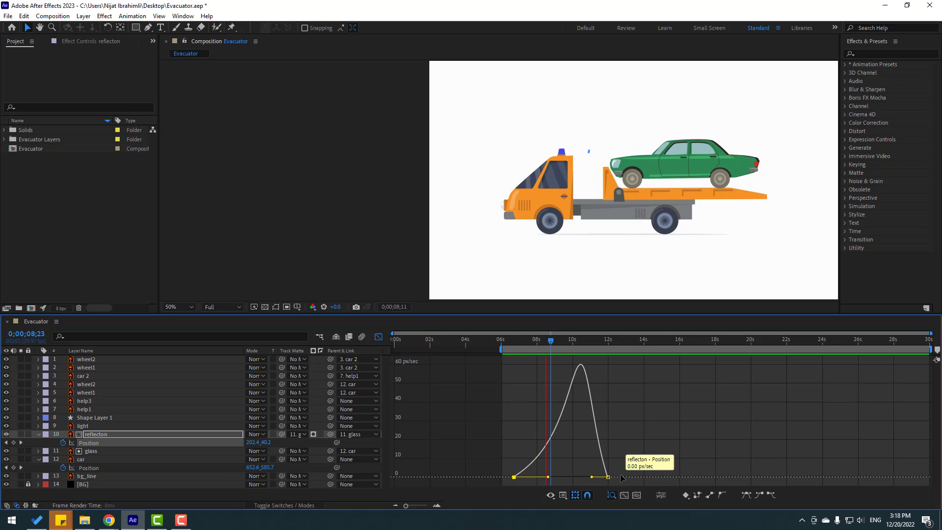
{"action": "left_click", "coordinate": [562, 342]}
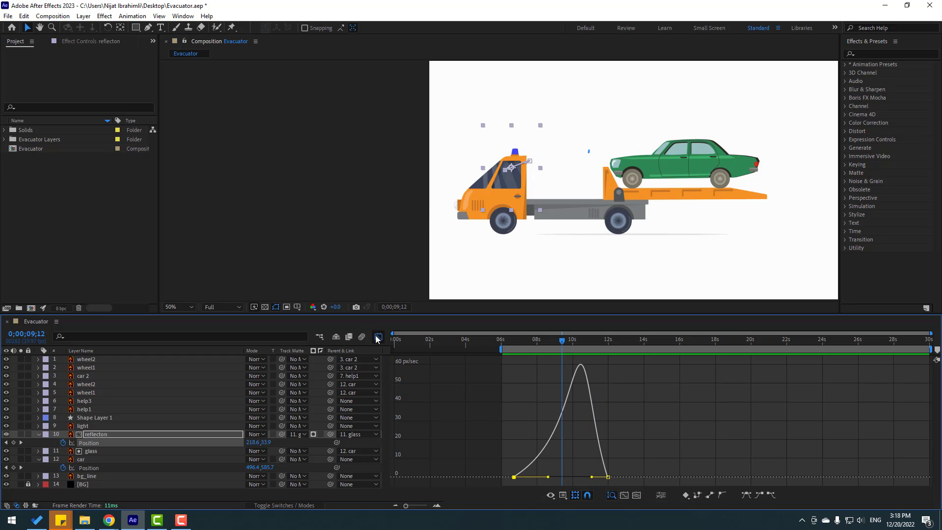
{"action": "left_click", "coordinate": [378, 337]}
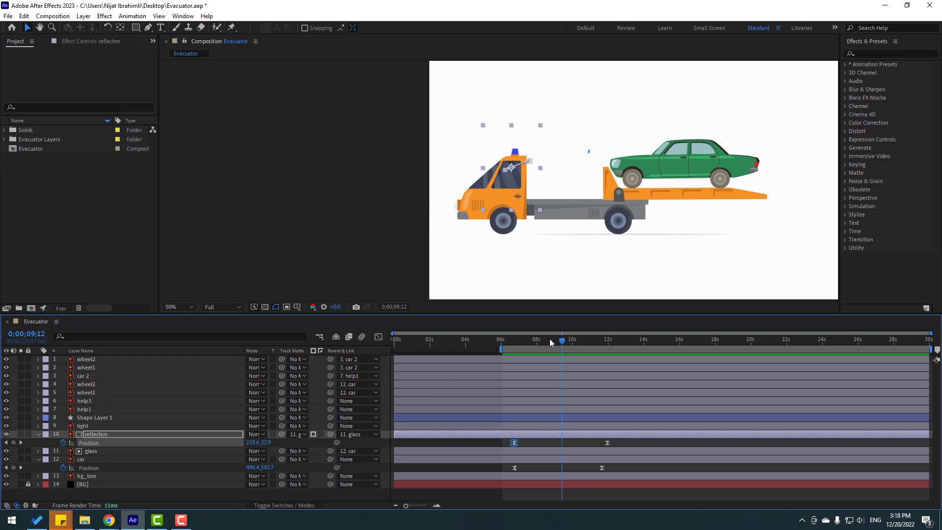
Go back to 0;00;06;05 and parent the help1 and help3 layers to the car layer
{"action": "left_click_drag", "start_coordinate": [551, 342], "coordinate": [504, 342]}
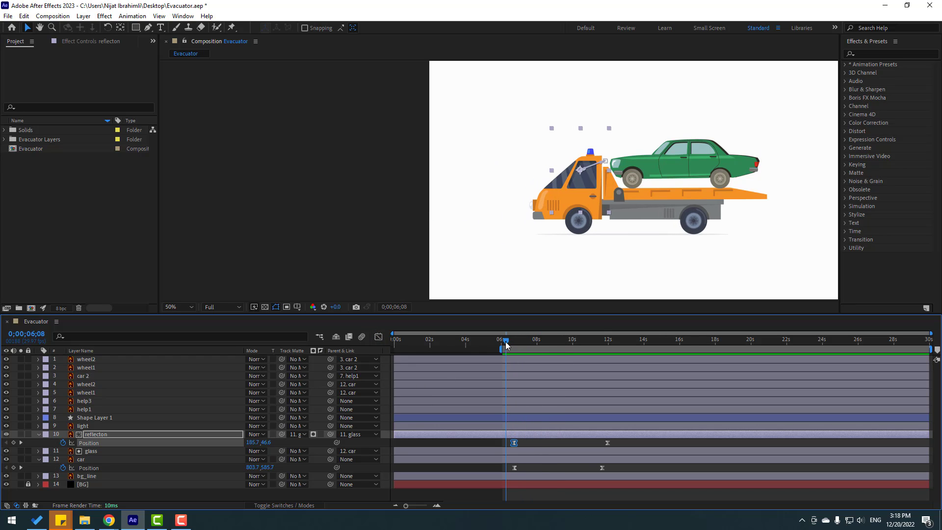
{"action": "left_click", "coordinate": [93, 410]}
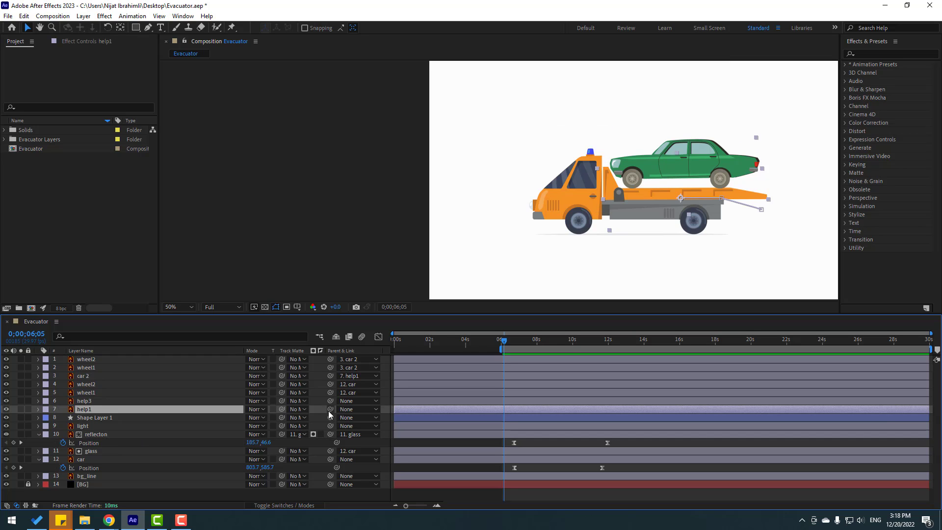
{"action": "left_click_drag", "start_coordinate": [256, 409], "coordinate": [96, 460]}
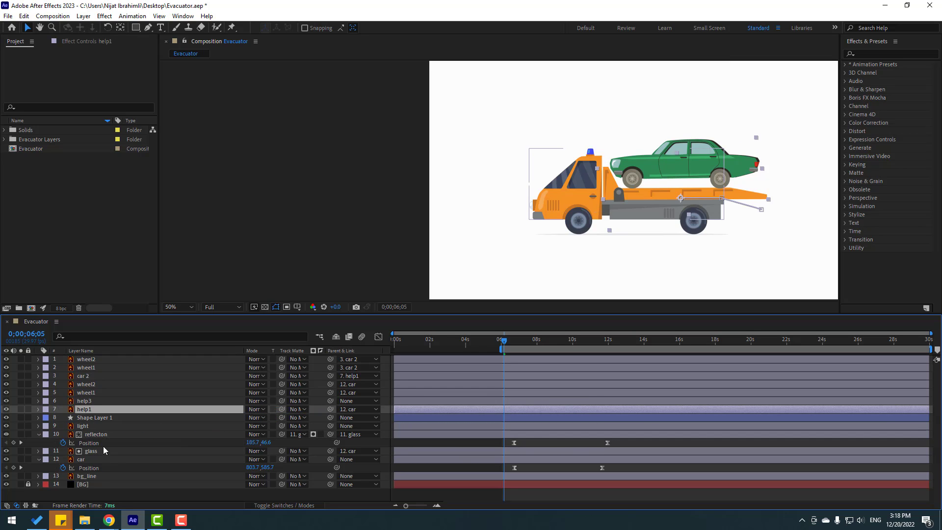
{"action": "left_click", "coordinate": [87, 401]}
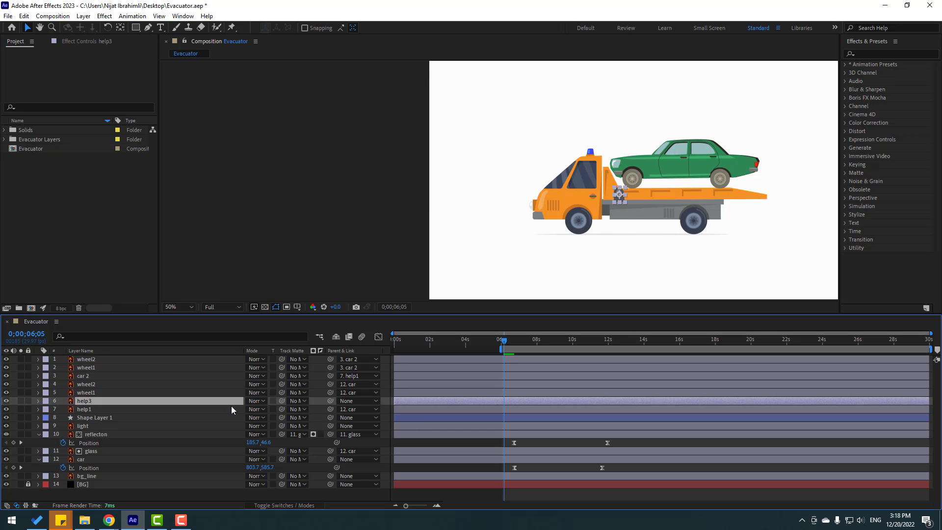
{"action": "left_click_drag", "start_coordinate": [330, 402], "coordinate": [84, 460]}
At 0;00;05;12, move the light layer directly above the car layer in the stack and parent it to car
{"action": "left_click_drag", "start_coordinate": [509, 346], "coordinate": [490, 351]}
{"action": "scroll", "coordinate": [600, 137], "scroll_direction": "up", "scroll_amount": 4}
{"action": "left_click_drag", "start_coordinate": [758, 179], "coordinate": [484, 271]}
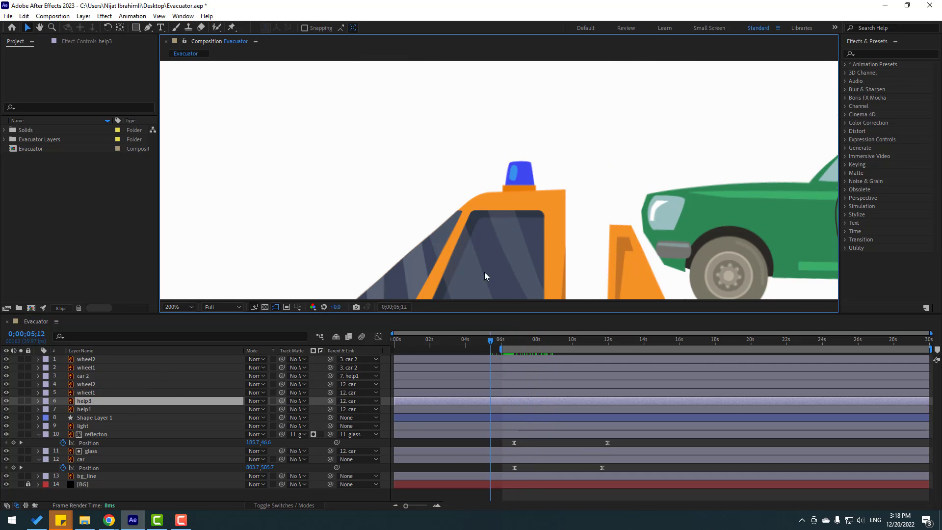
{"action": "left_click", "coordinate": [515, 172]}
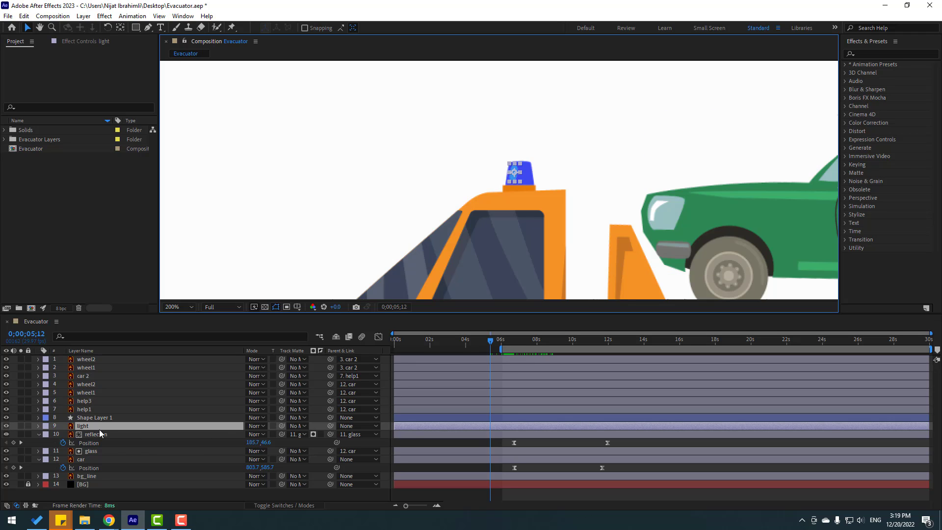
{"action": "left_click_drag", "start_coordinate": [98, 426], "coordinate": [101, 461]}
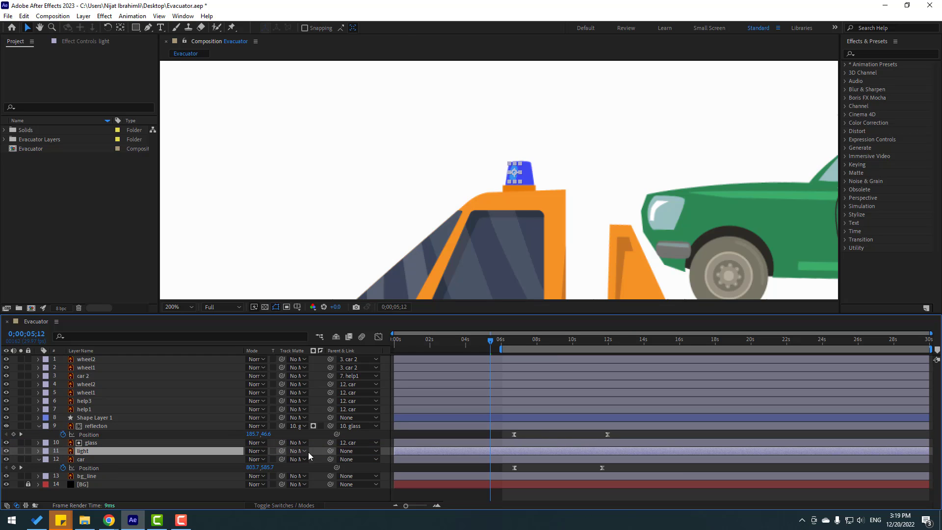
{"action": "left_click_drag", "start_coordinate": [332, 451], "coordinate": [113, 459]}
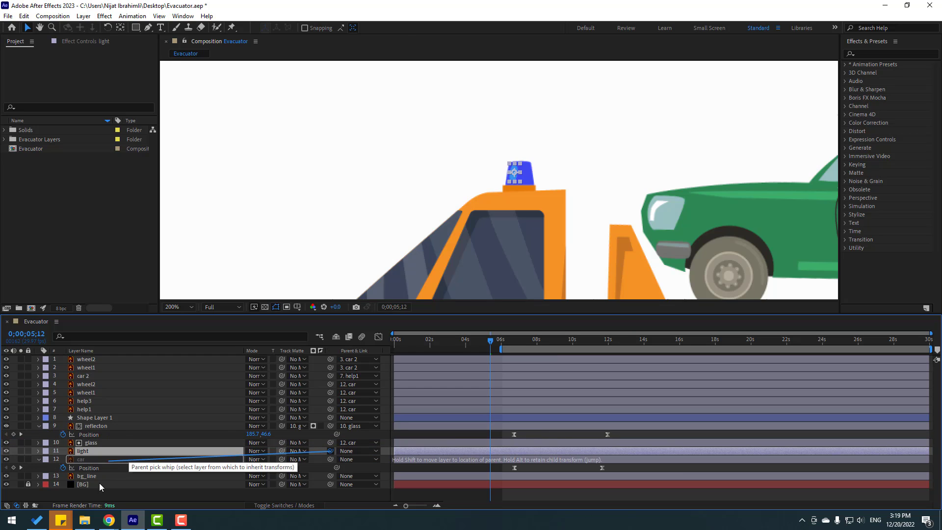
Set the car layer as the light layer's track matte and make the car layer visible again
{"action": "left_click", "coordinate": [303, 452]}
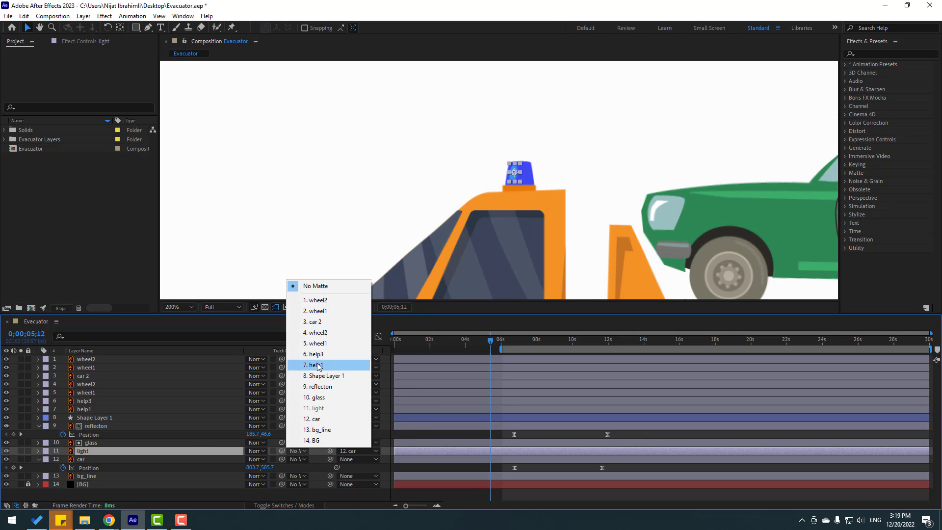
{"action": "left_click", "coordinate": [314, 419]}
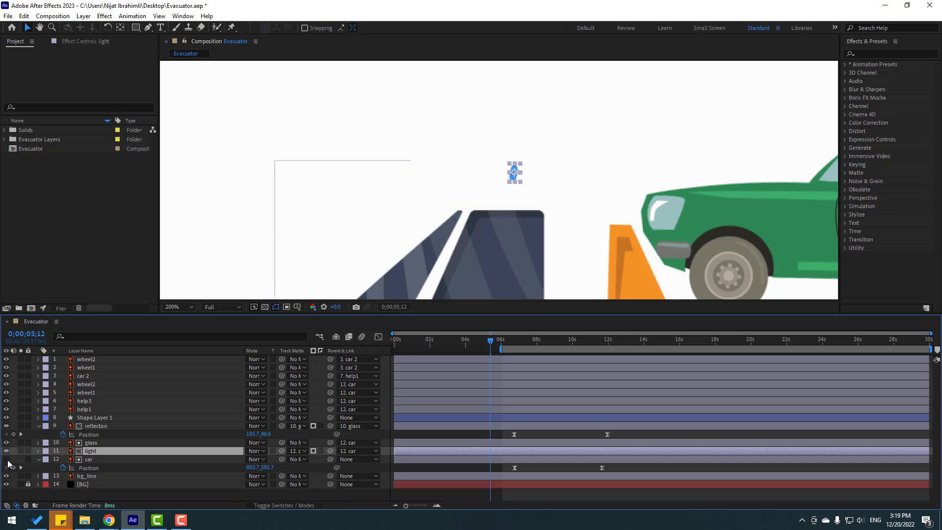
{"action": "left_click", "coordinate": [7, 460]}
Move the light highlight just left of the blue beacon and set its first Position keyframe at 0;00;00;00
{"action": "scroll", "coordinate": [466, 178], "scroll_direction": "up", "scroll_amount": 2}
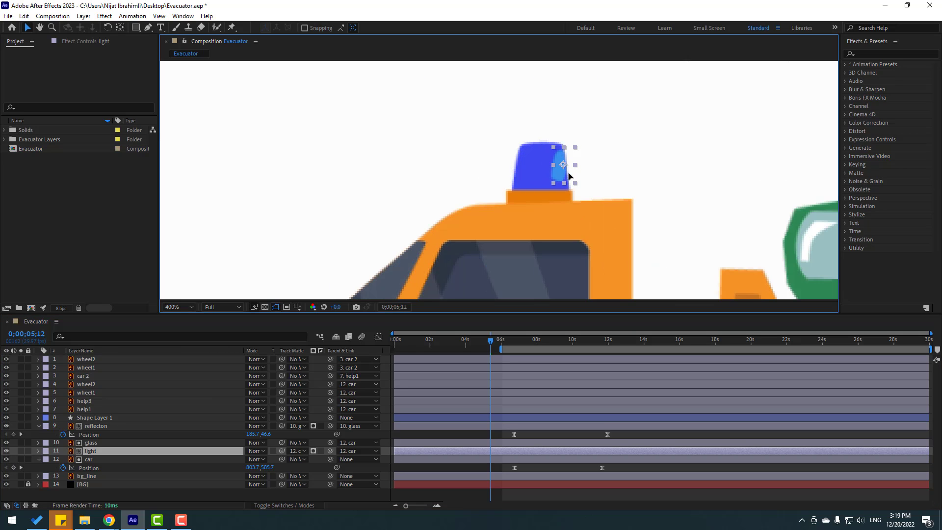
{"action": "left_click_drag", "start_coordinate": [568, 175], "coordinate": [510, 174]}
{"action": "left_click_drag", "start_coordinate": [489, 341], "coordinate": [375, 357]}
{"action": "key", "text": "p"}
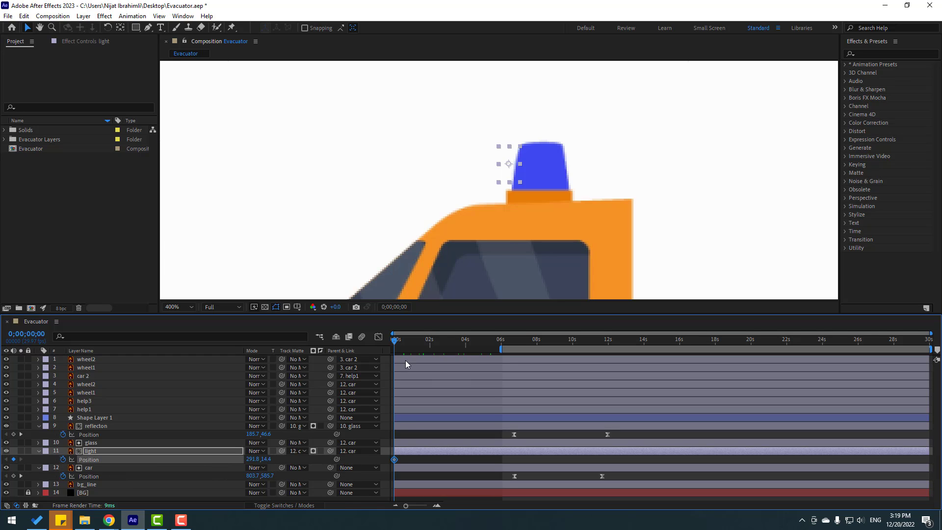
At 0;00;00;06, move the light layer horizontally across the beacon to its right side, at about 336 in X
{"action": "key", "text": "Page_Down"}
{"action": "key", "text": "Page_Down"}
{"action": "key", "text": "Page_Down"}
{"action": "key", "text": "Page_Down"}
{"action": "key", "text": "Page_Down"}
{"action": "key", "text": "Page_Down"}
{"action": "left_click_drag", "start_coordinate": [252, 464], "coordinate": [275, 462]}
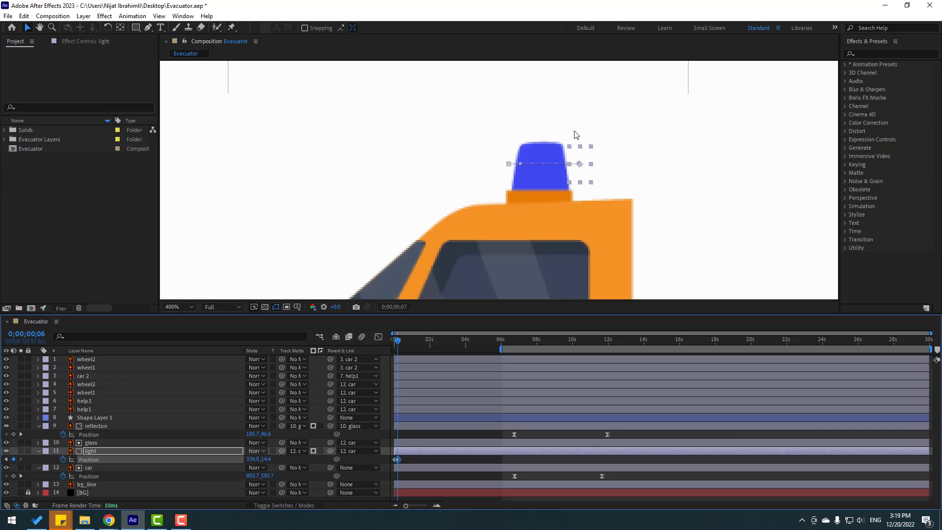
On the next three frames, up to 0;00;00;09, keyframe the light up, left over the beacon, and down to its starting side
{"action": "key", "text": "Page_Down"}
{"action": "left_click_drag", "start_coordinate": [585, 174], "coordinate": [578, 124]}
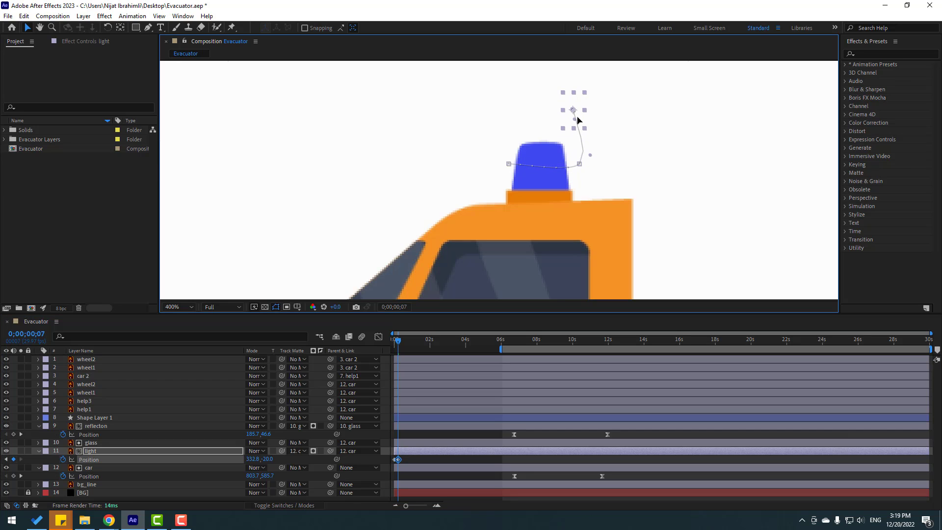
{"action": "key", "text": "Page_Down"}
{"action": "left_click_drag", "start_coordinate": [566, 107], "coordinate": [513, 113]}
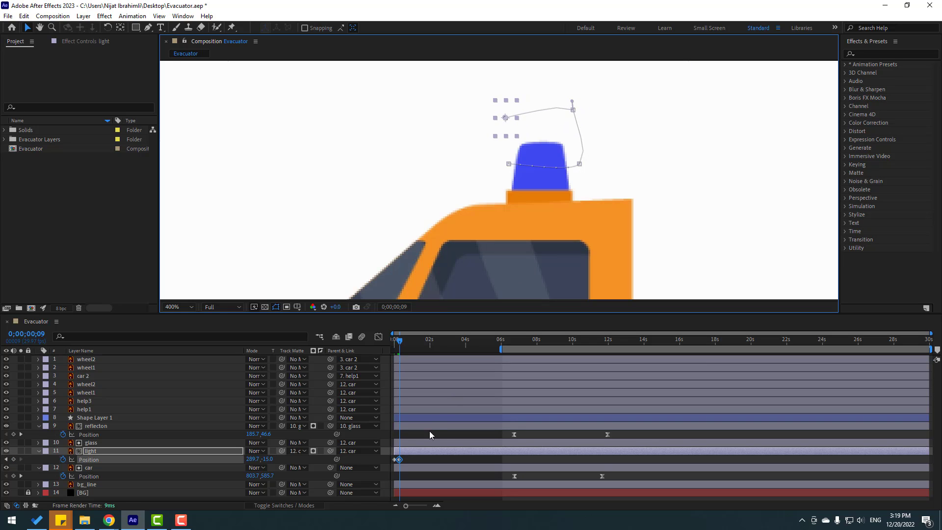
{"action": "left_click_drag", "start_coordinate": [509, 126], "coordinate": [507, 176]}
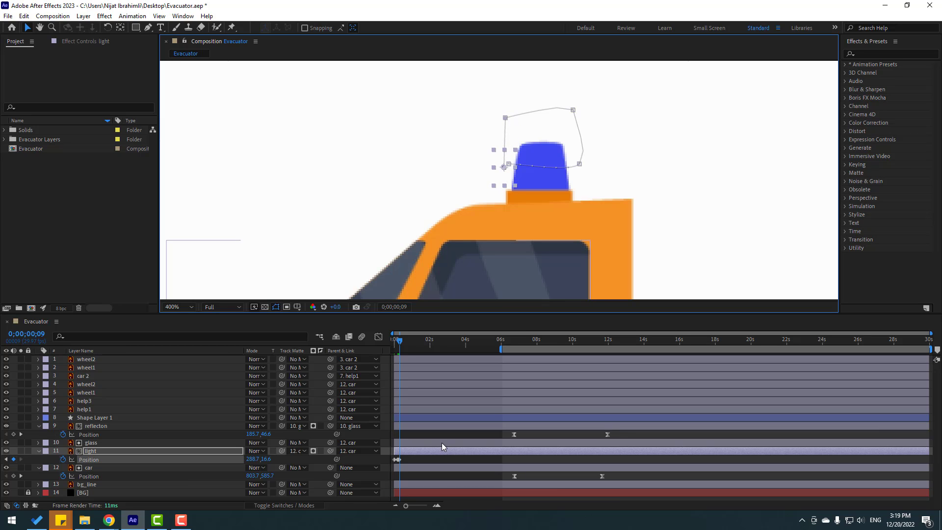
{"action": "key", "text": "space"}
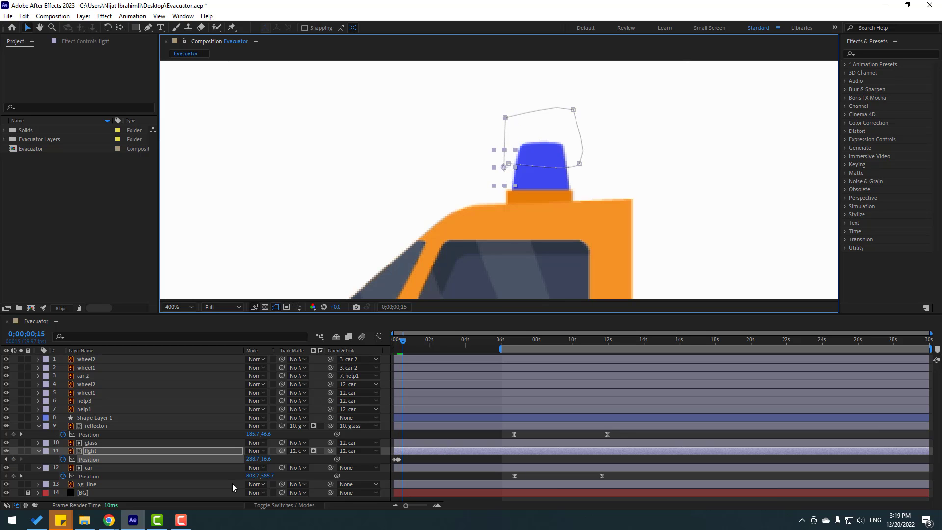
At 0;00;00;15, keyframe the light across the beacon to 338.7 in X, and preview a work area ending at 0;00;00;17
{"action": "left_click_drag", "start_coordinate": [247, 461], "coordinate": [278, 465]}
{"action": "left_click_drag", "start_coordinate": [514, 348], "coordinate": [398, 344]}
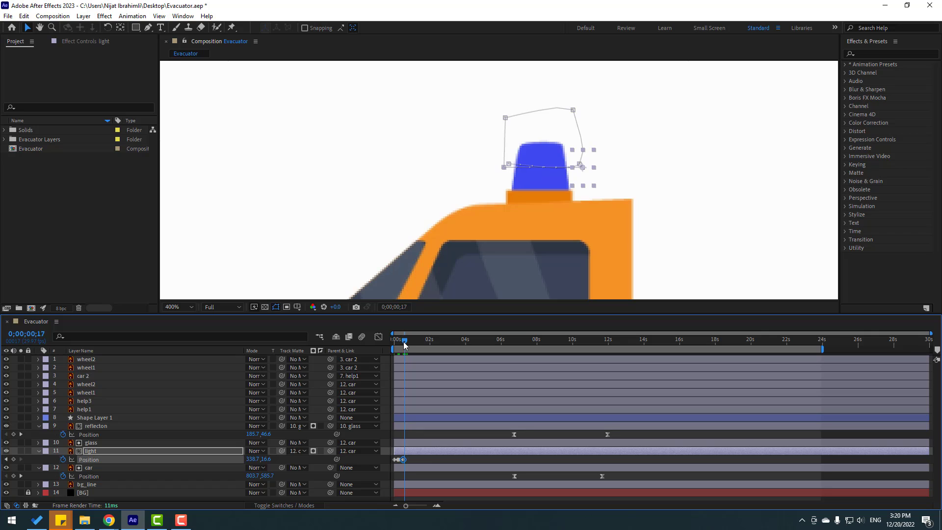
{"action": "key", "text": "n"}
{"action": "key", "text": "space"}
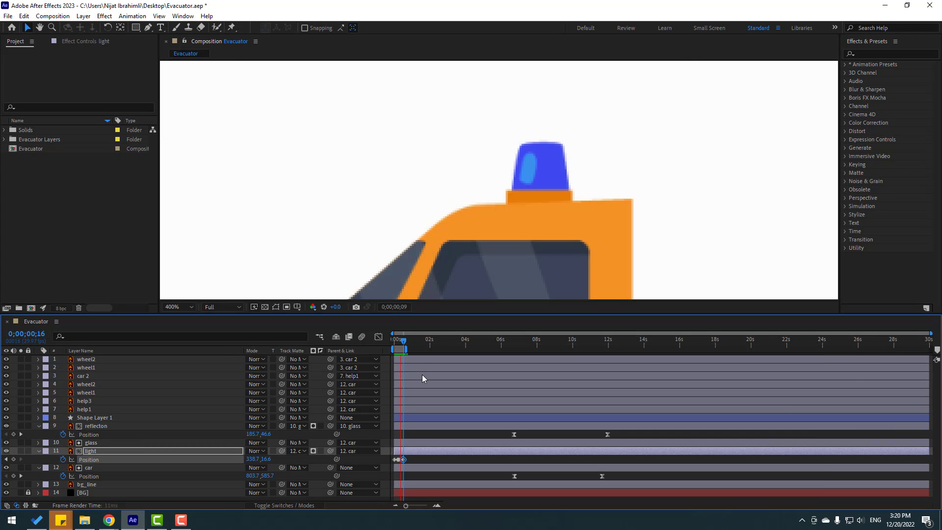
{"action": "key", "text": "space"}
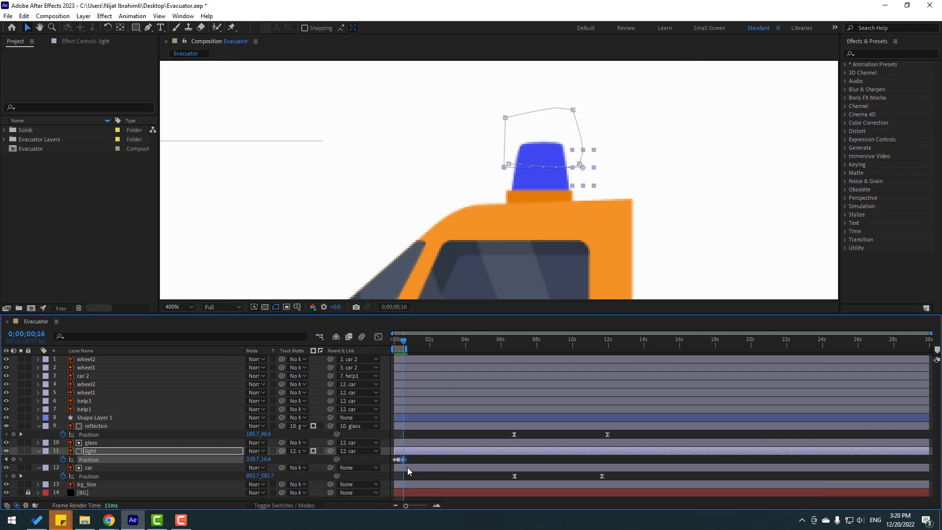
Stretch the light's Position keyframes out to about 0;00;01;28, extend the work area to 2 seconds, and preview the slower beacon
{"action": "key", "text": "equal"}
{"action": "key", "text": "equal"}
{"action": "left_click_drag", "start_coordinate": [445, 462], "coordinate": [532, 460]}
{"action": "left_click_drag", "start_coordinate": [510, 352], "coordinate": [537, 351]}
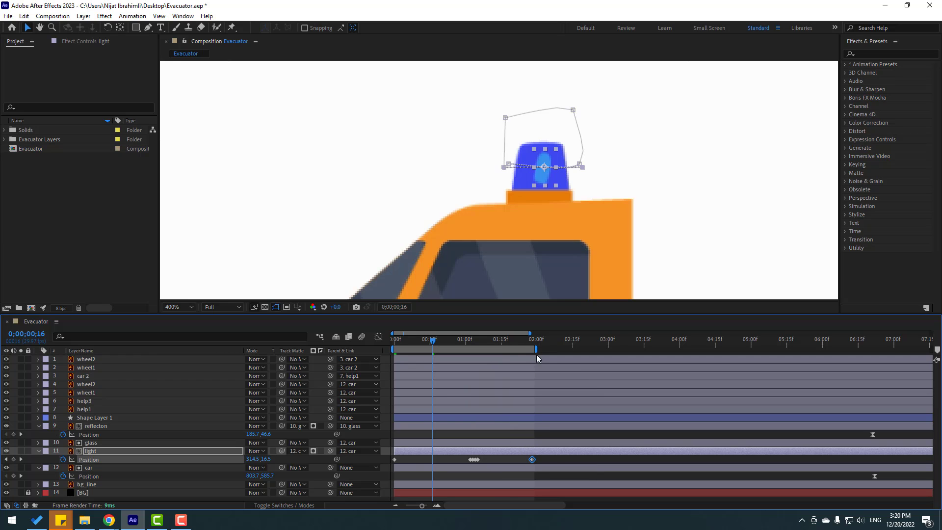
{"action": "key", "text": "space"}
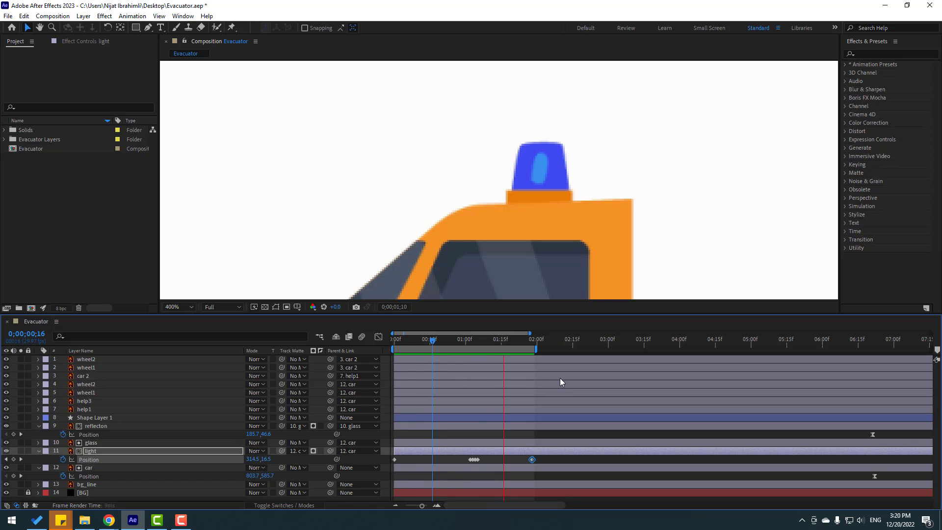
Shift the light's four middle Position keyframes to around 0;00;01;00 and place the last one at about 0;00;01;26
{"action": "left_click_drag", "start_coordinate": [490, 455], "coordinate": [458, 463]}
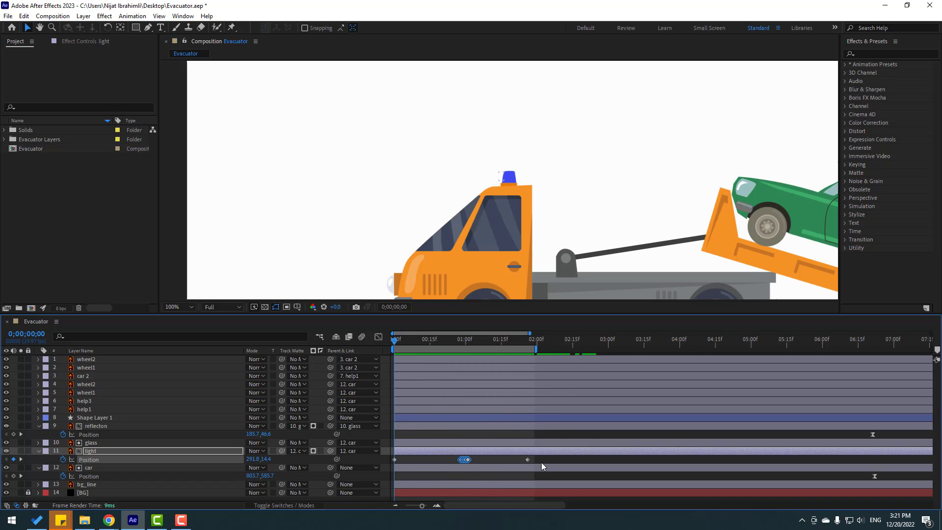
{"action": "left_click_drag", "start_coordinate": [541, 462], "coordinate": [493, 463]}
{"action": "left_click_drag", "start_coordinate": [396, 471], "coordinate": [393, 470]}
{"action": "left_click", "coordinate": [495, 463]}
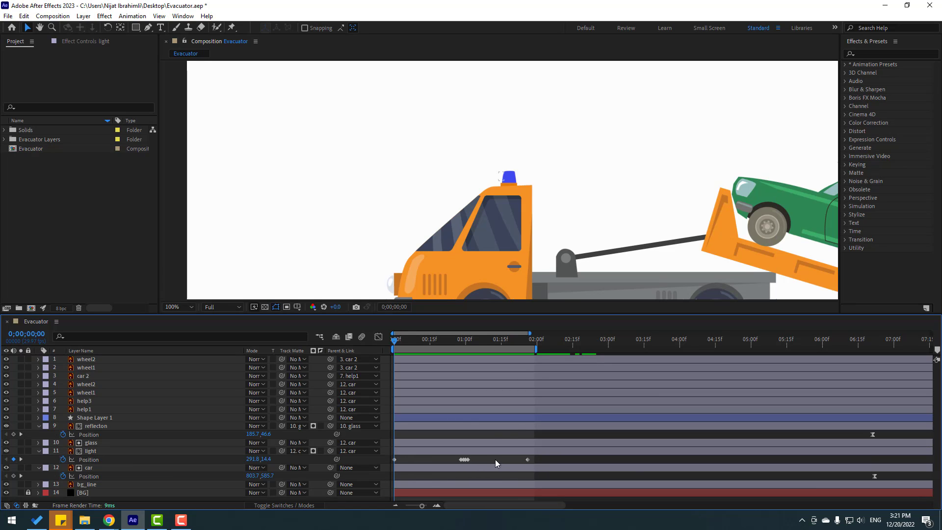
Extend the work area to about 13 seconds, fit the whole composition in the viewer, and preview the scene
{"action": "key", "text": "minus"}
{"action": "key", "text": "minus"}
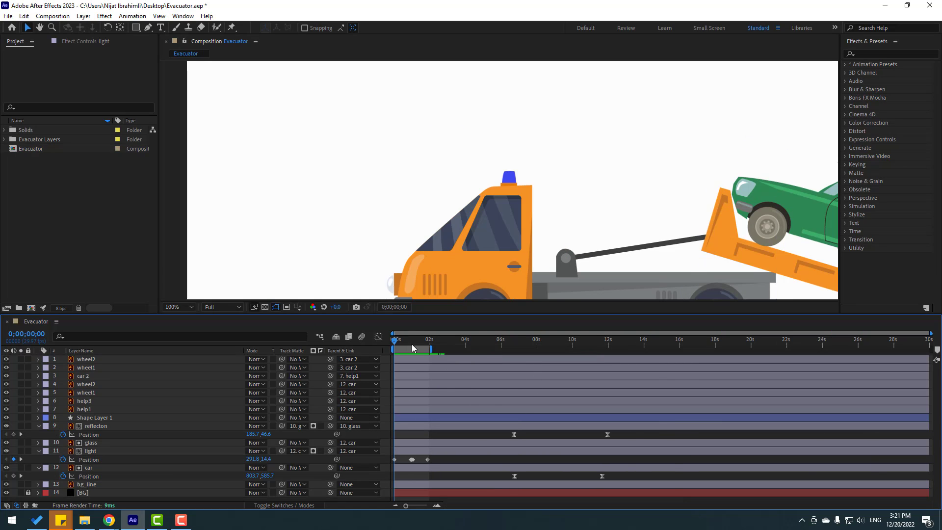
{"action": "left_click_drag", "start_coordinate": [446, 347], "coordinate": [612, 349]}
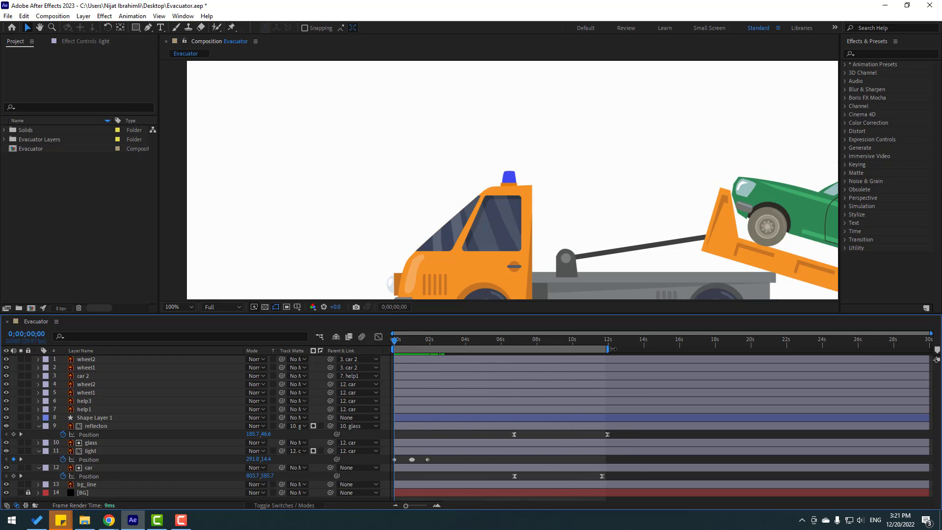
{"action": "left_click", "coordinate": [183, 307]}
{"action": "left_click", "coordinate": [180, 330]}
{"action": "key", "text": "space"}
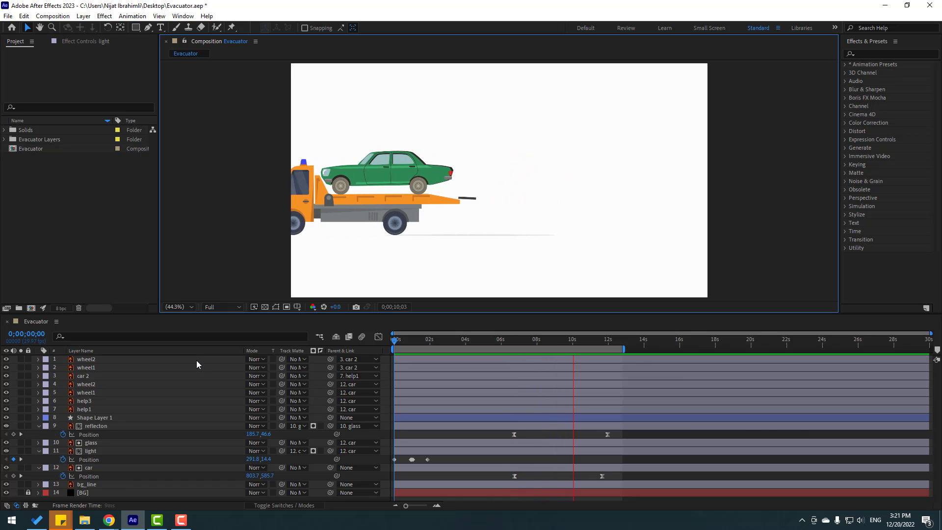
Parent the tow cable's Shape Layer 1 to the car layer and preview the animation from the first frame
{"action": "left_click", "coordinate": [577, 339]}
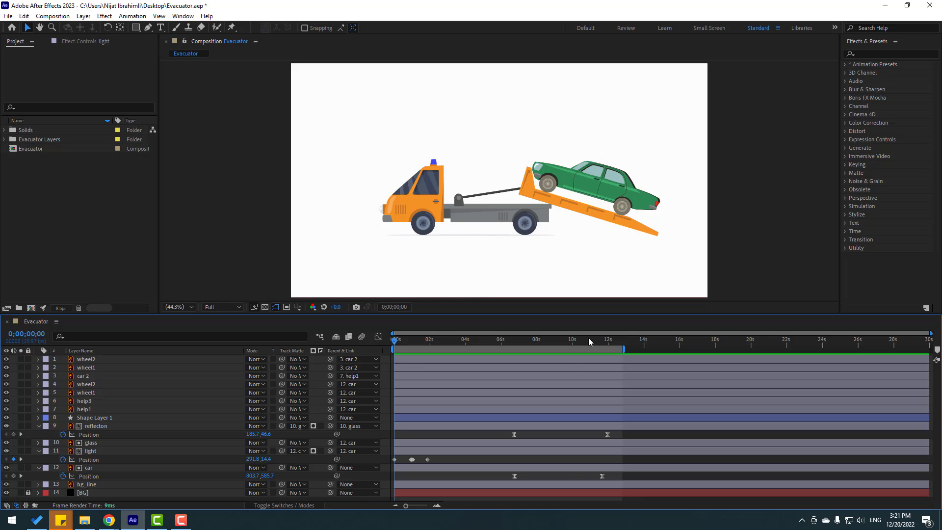
{"action": "left_click", "coordinate": [585, 339]}
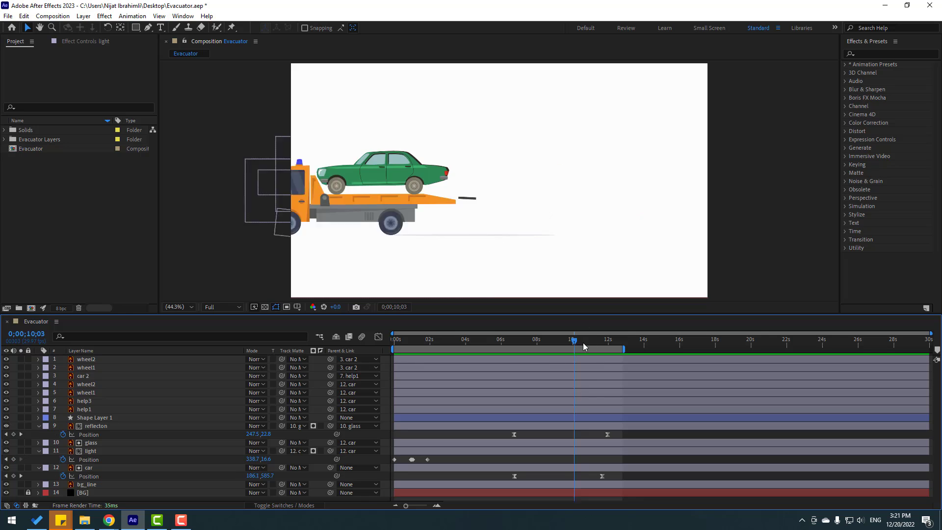
{"action": "left_click", "coordinate": [459, 201]}
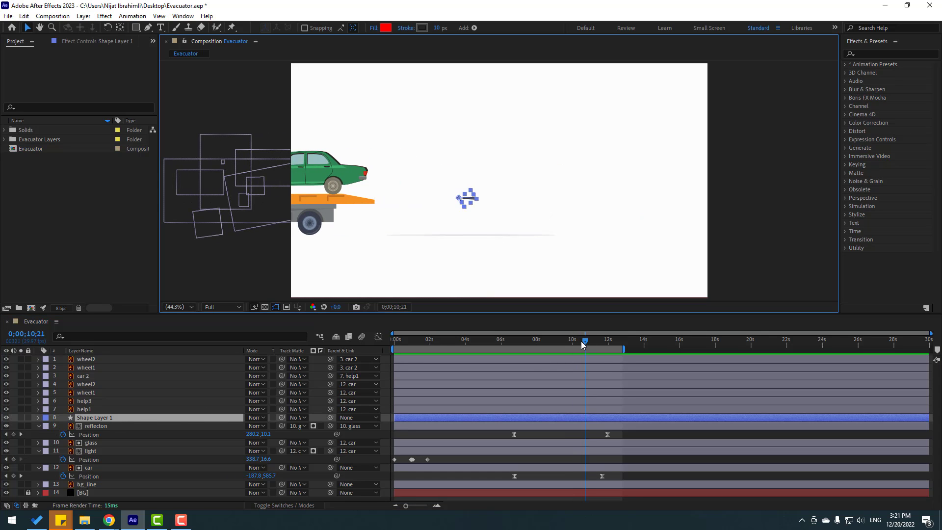
{"action": "left_click_drag", "start_coordinate": [583, 345], "coordinate": [88, 468]}
{"action": "left_click_drag", "start_coordinate": [419, 344], "coordinate": [395, 345]}
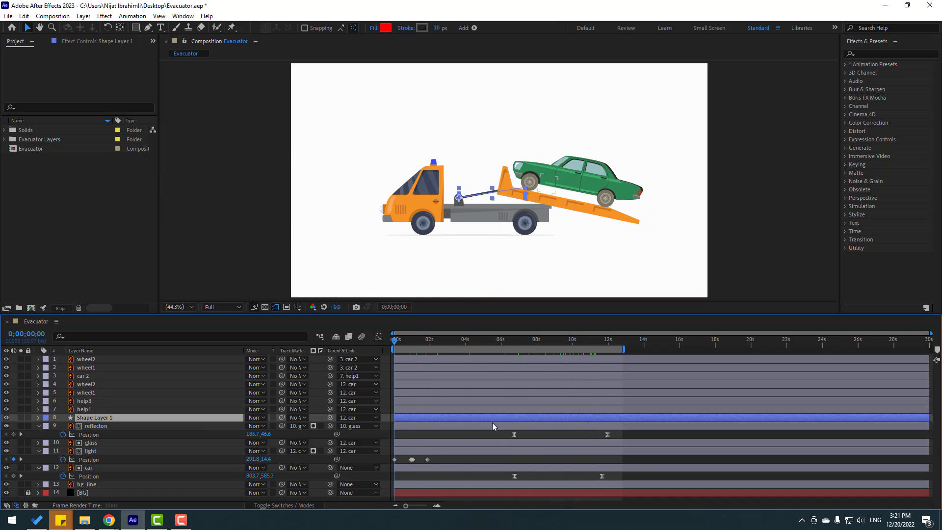
{"action": "left_click", "coordinate": [640, 435]}
{"action": "key", "text": "space"}
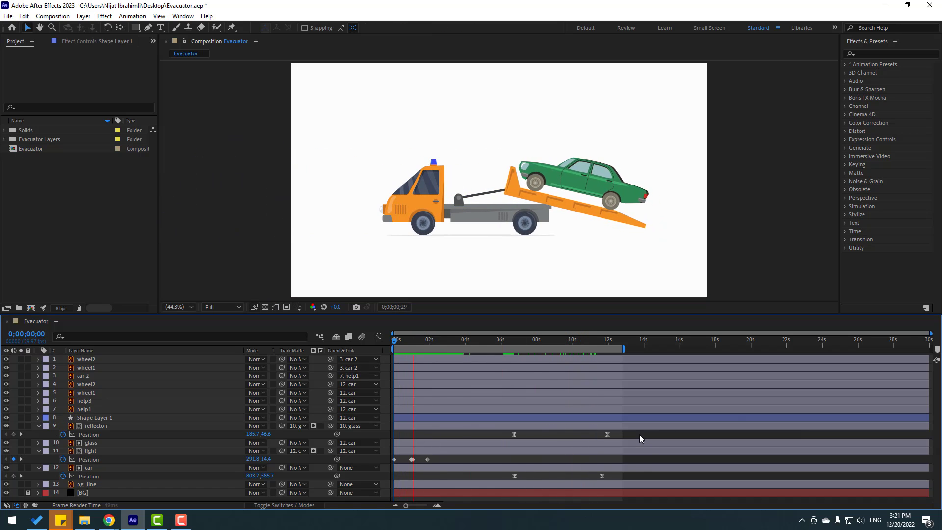